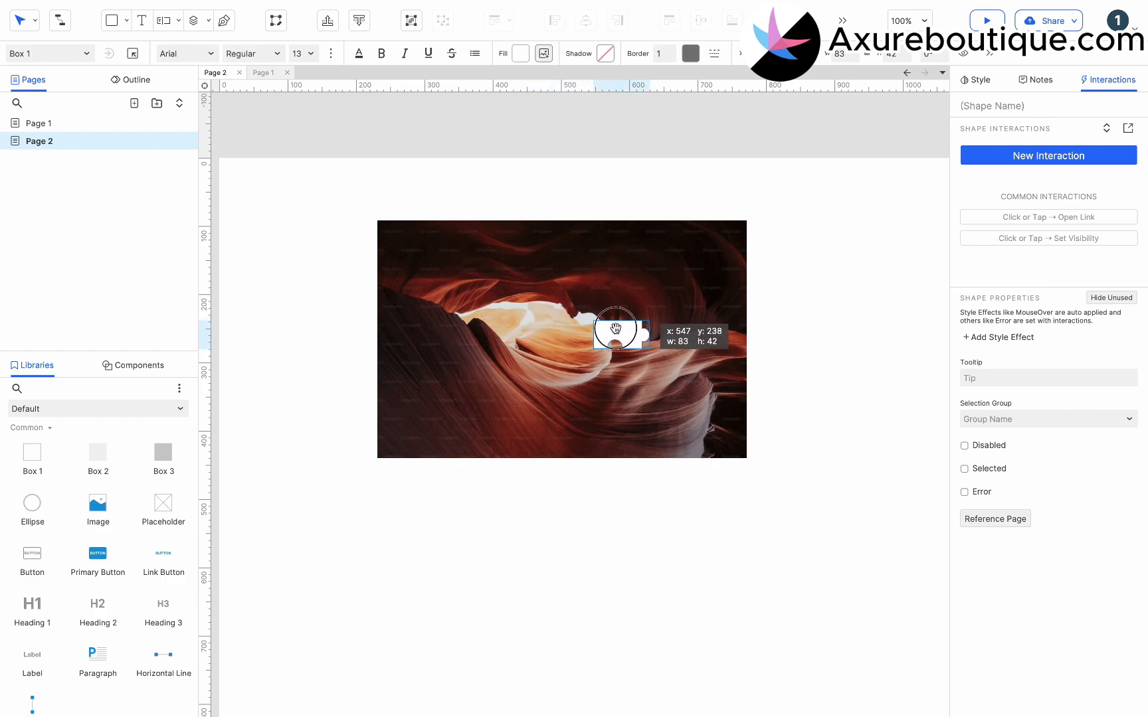
Step: Set the puzzle placeholder's border color to #D7D7D7 and enable an inner shadow with an X offset of 0
{"action": "left_click", "coordinate": [691, 53]}
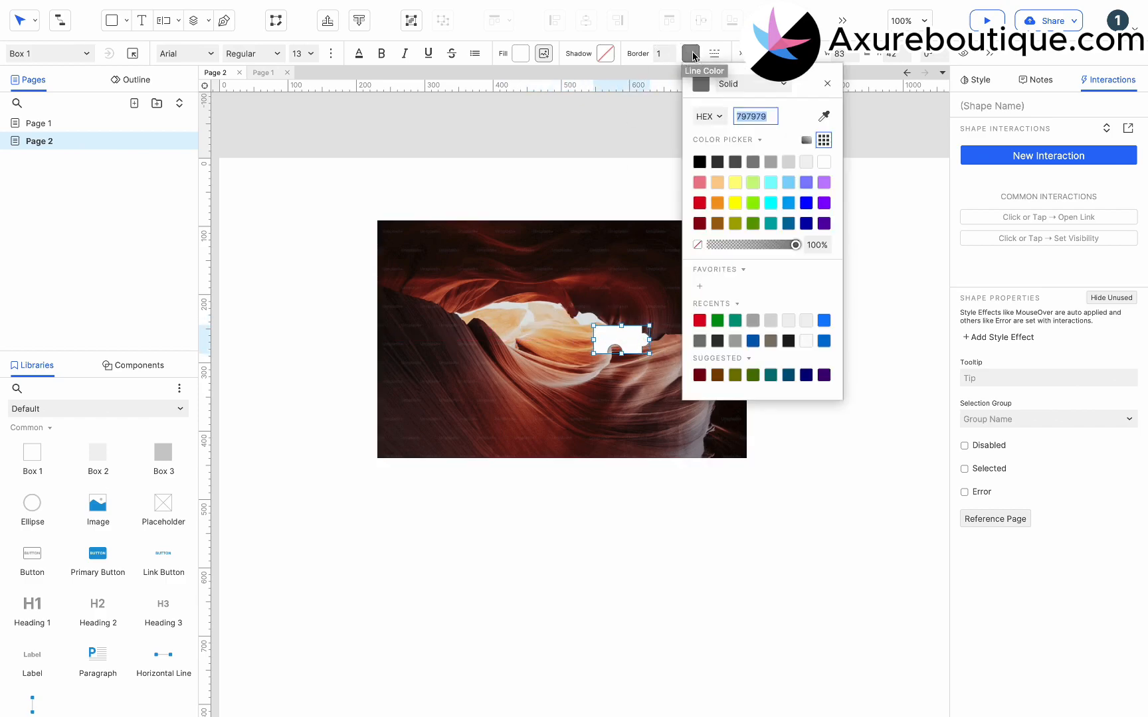
{"action": "left_click", "coordinate": [788, 161]}
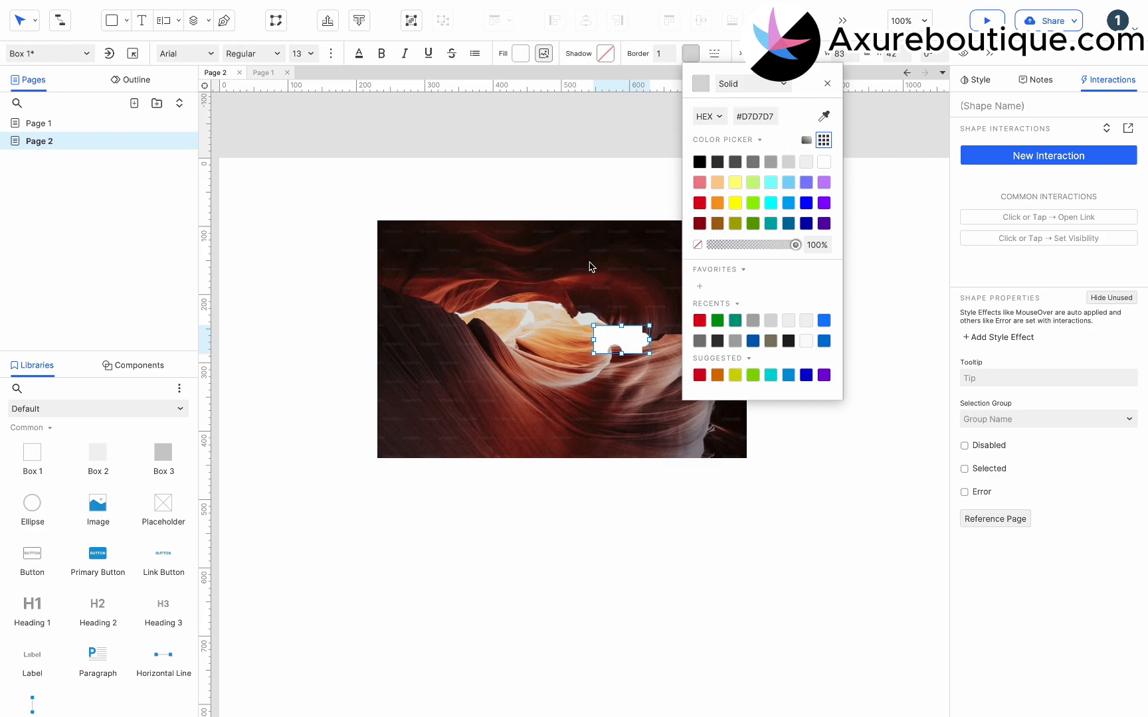
{"action": "left_click", "coordinate": [980, 81]}
{"action": "left_click", "coordinate": [1128, 632]}
{"action": "left_click", "coordinate": [975, 641]}
{"action": "left_click", "coordinate": [1128, 667]}
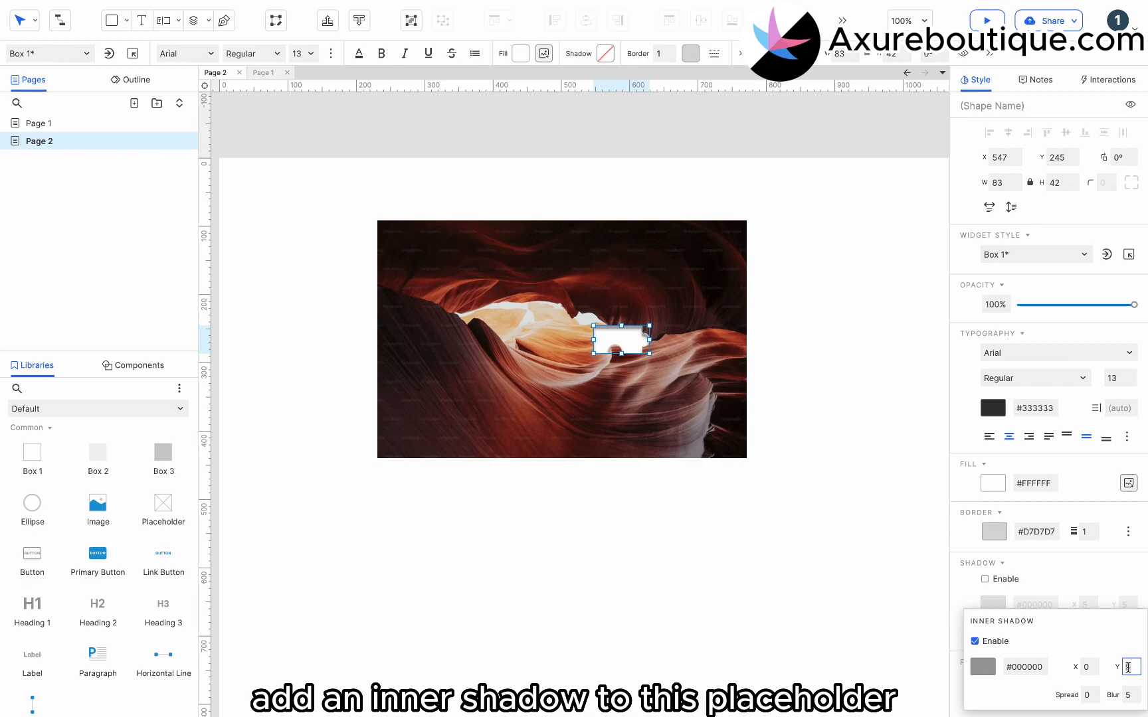
{"action": "left_click", "coordinate": [815, 505]}
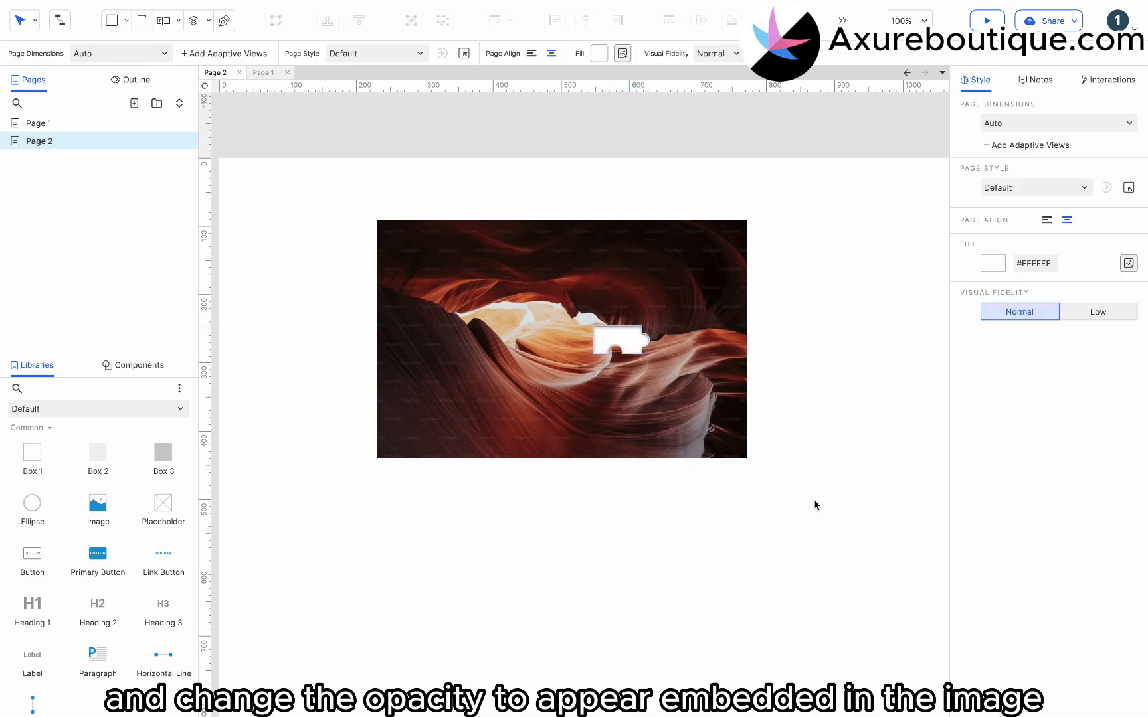
Step: Shift the puzzle placeholder slightly to the right on the image and lower its fill opacity so it looks embedded
{"action": "left_click", "coordinate": [623, 343]}
{"action": "left_click_drag", "start_coordinate": [632, 339], "coordinate": [642, 340]}
{"action": "left_click", "coordinate": [520, 54]}
{"action": "left_click_drag", "start_coordinate": [624, 244], "coordinate": [600, 247]}
{"action": "left_click", "coordinate": [732, 298]}
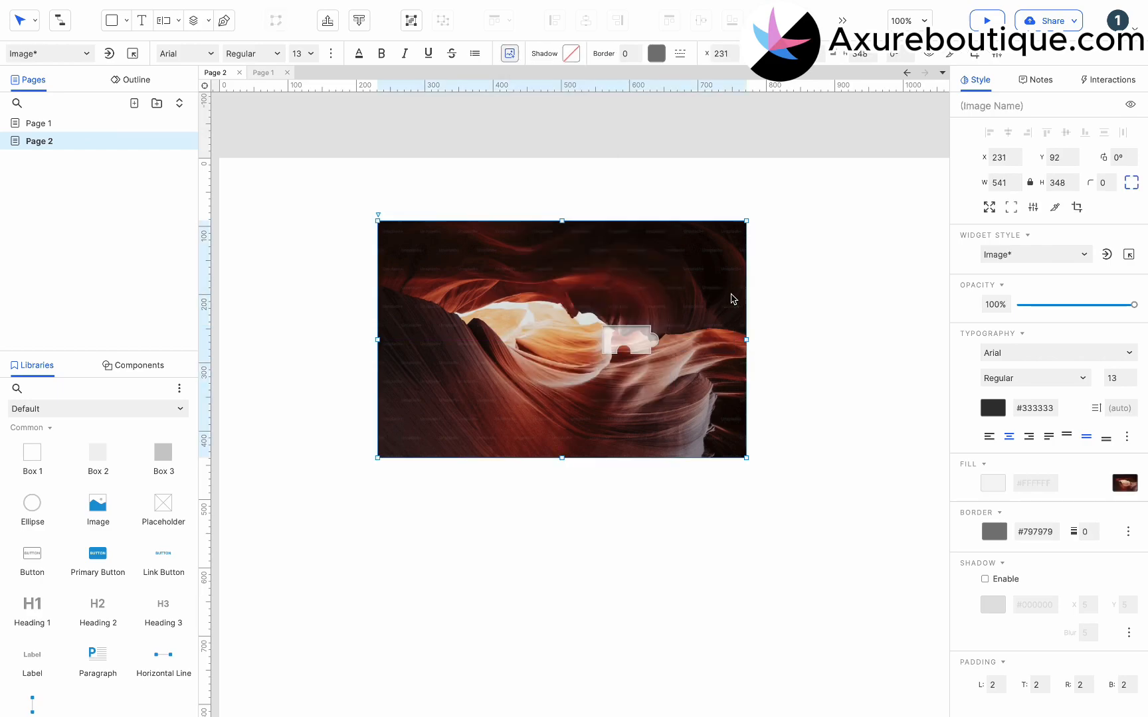
Step: Place a copy of the puzzle placeholder at the image's left edge at X 231, Y 245, and set its fill opacity to 100%
{"action": "left_click", "coordinate": [636, 337]}
{"action": "left_click_drag", "start_coordinate": [638, 336], "coordinate": [407, 340]}
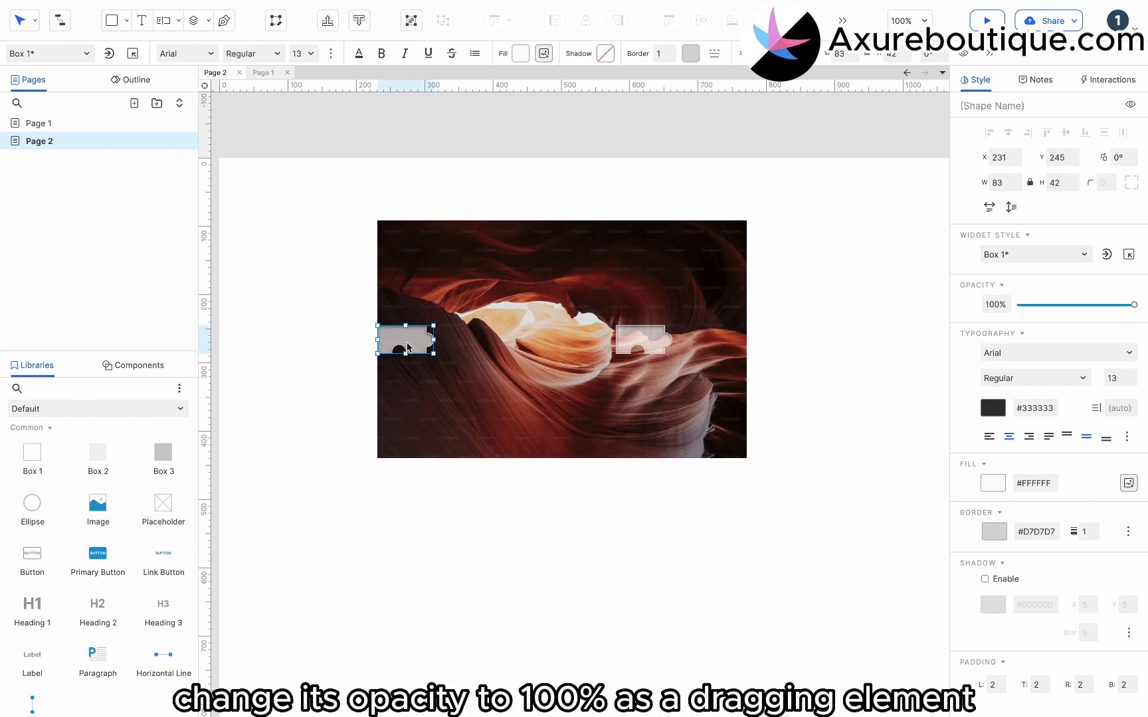
{"action": "left_click", "coordinate": [521, 53]}
{"action": "left_click_drag", "start_coordinate": [594, 243], "coordinate": [651, 245]}
Step: Set the border width of the left puzzle piece to 0
{"action": "left_click", "coordinate": [678, 60]}
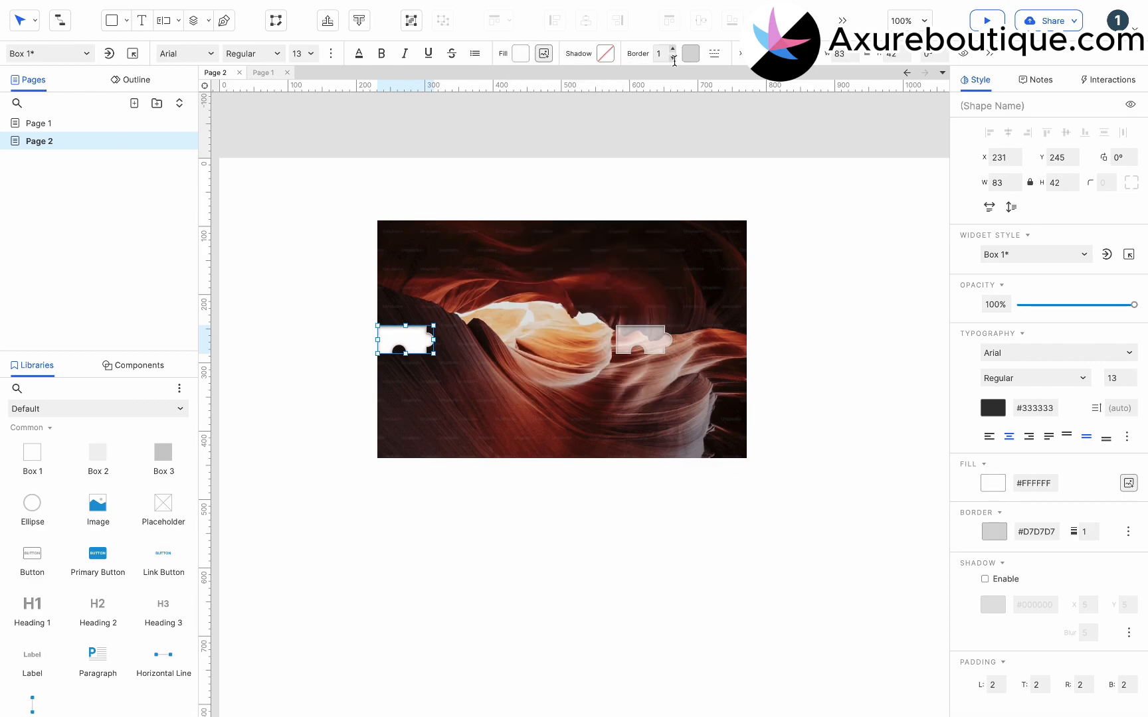
{"action": "left_click", "coordinate": [627, 215]}
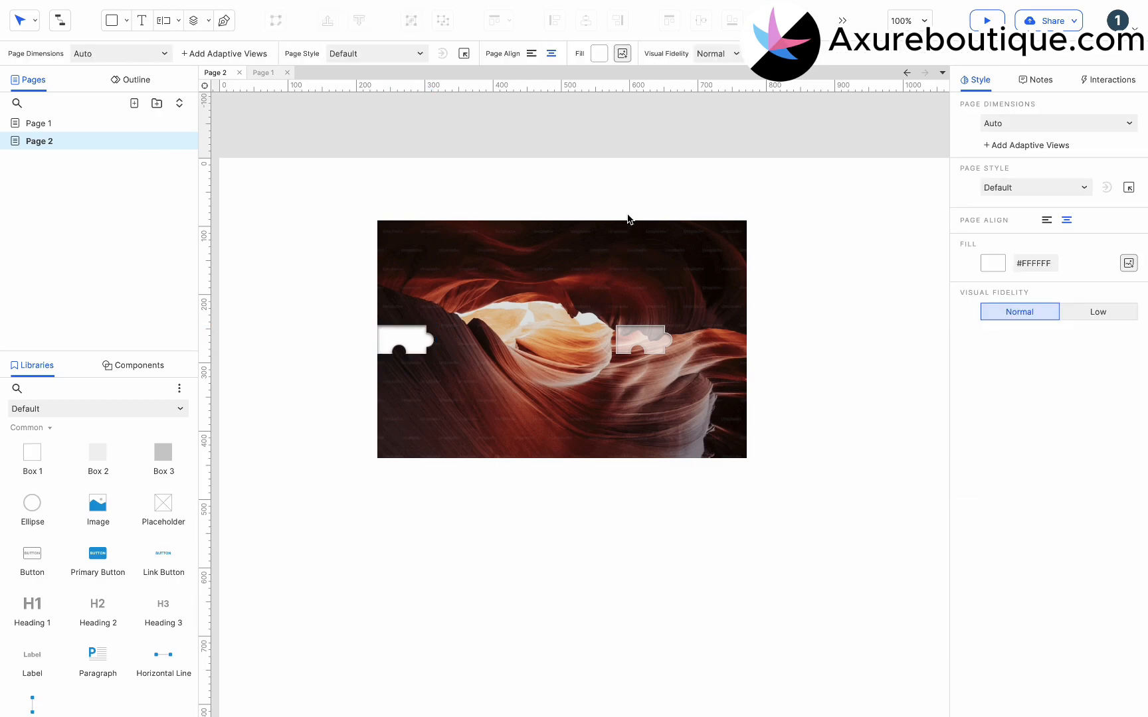
{"action": "left_click", "coordinate": [653, 331]}
{"action": "left_click", "coordinate": [428, 433]}
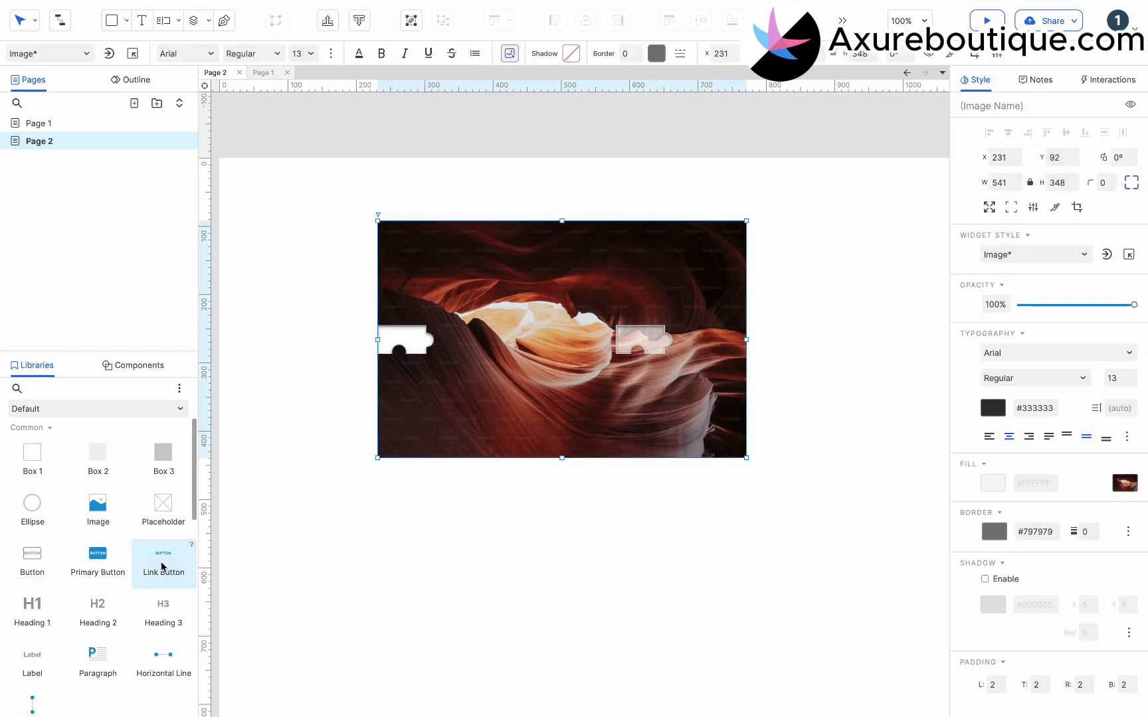
Step: Add a 541 by 39 Box 1 rectangle beneath the image and a 39 by 39 ellipse at its left end
{"action": "left_click_drag", "start_coordinate": [37, 463], "coordinate": [377, 482]}
{"action": "left_click_drag", "start_coordinate": [585, 598], "coordinate": [747, 498]}
{"action": "left_click_drag", "start_coordinate": [48, 525], "coordinate": [379, 467]}
{"action": "left_click", "coordinate": [495, 583]}
{"action": "mouse_move", "coordinate": [496, 584]}
{"action": "left_mouse_down"}
{"action": "mouse_move", "coordinate": [390, 482]}
{"action": "mouse_move", "coordinate": [403, 496]}
{"action": "left_mouse_up"}
{"action": "left_click", "coordinate": [432, 521]}
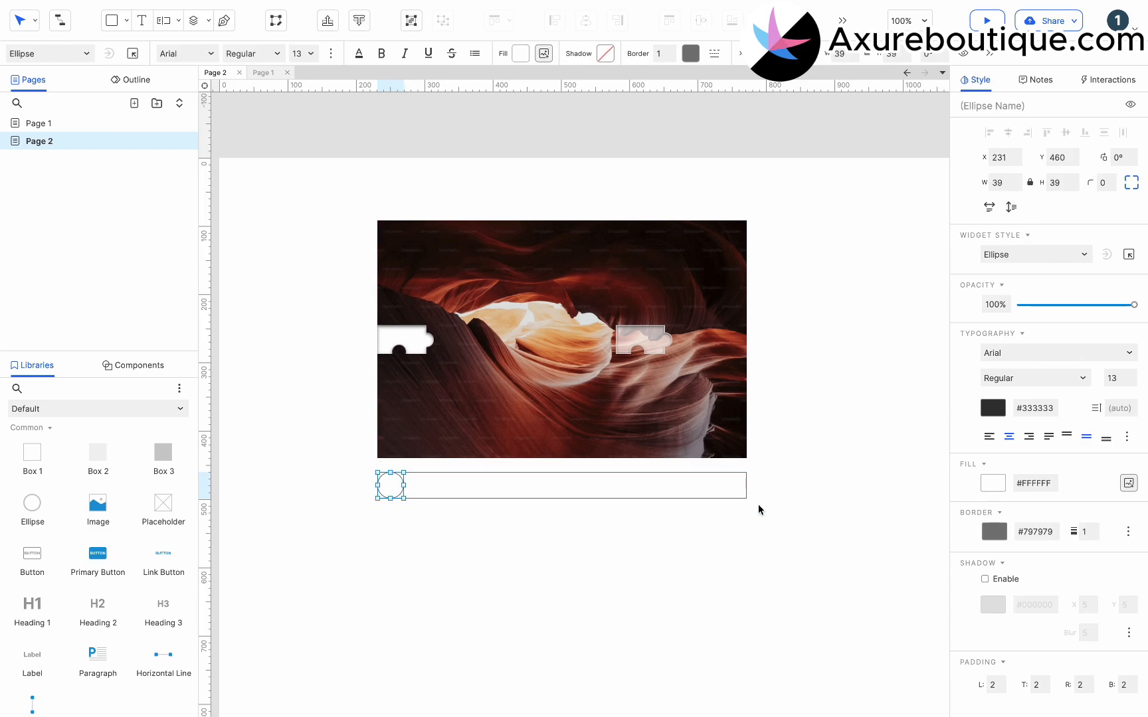
Step: Enable the circle's shadow with an X offset of 0 and a Y offset of 2
{"action": "left_click", "coordinate": [985, 579]}
{"action": "left_click", "coordinate": [1086, 606]}
{"action": "type", "text": "0"}
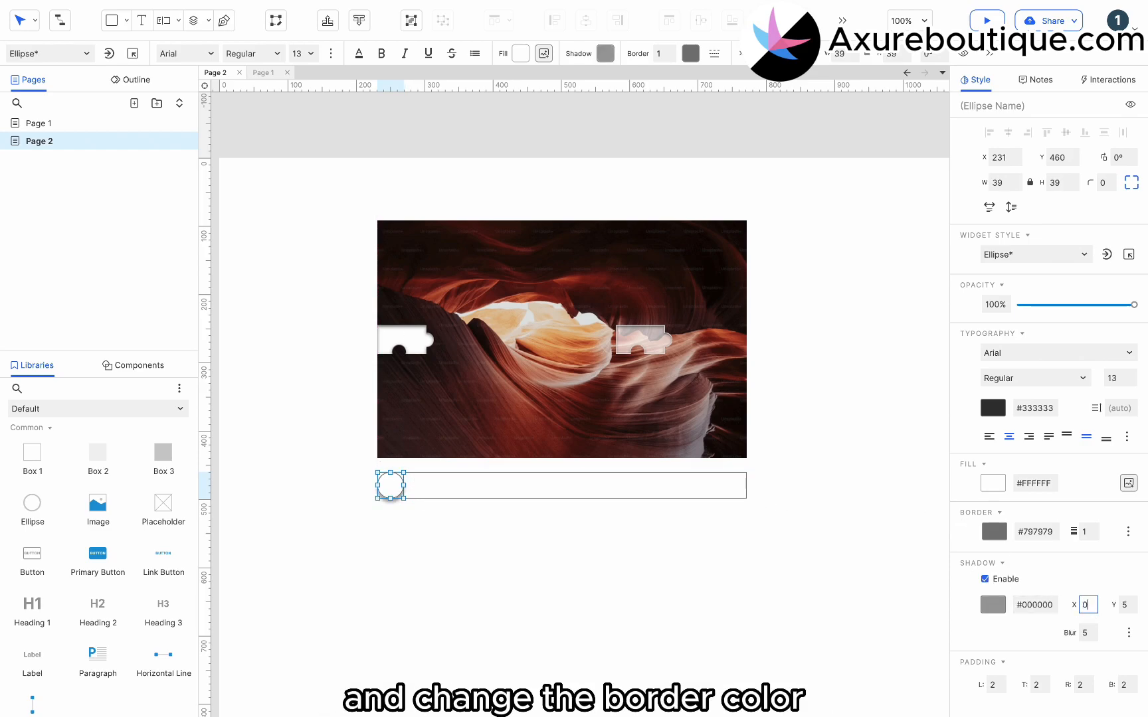
{"action": "left_click", "coordinate": [1118, 606]}
{"action": "type", "text": "2"}
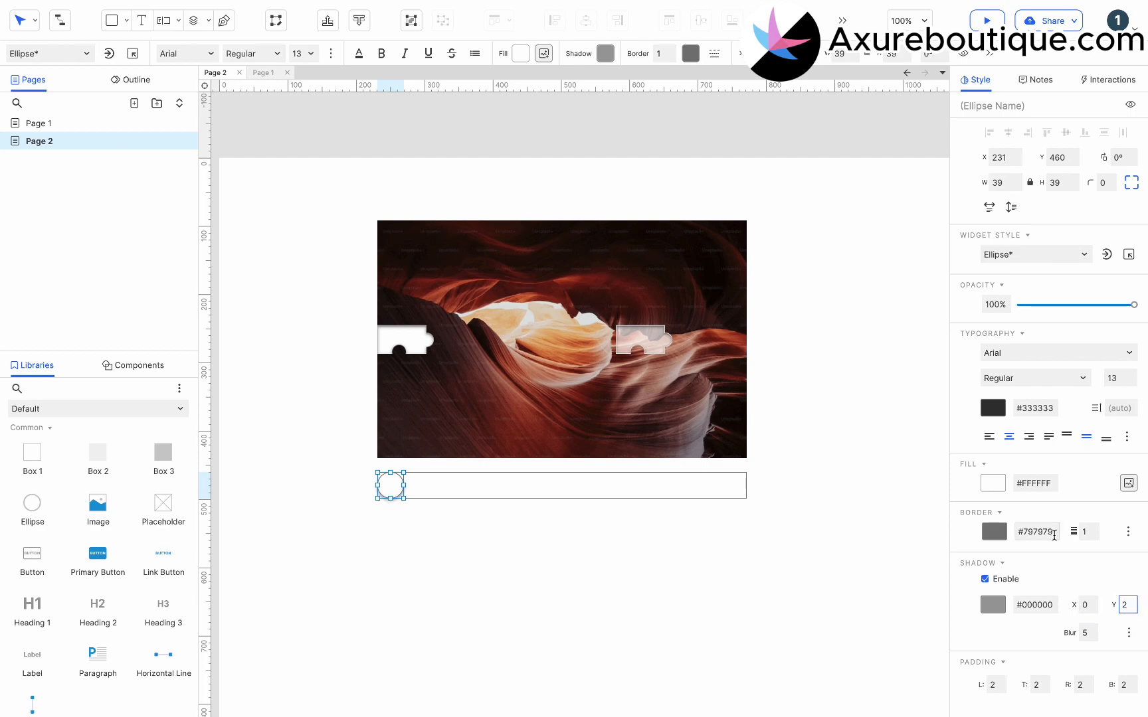
Step: Set the circle's border color to #D7D7D7
{"action": "left_click", "coordinate": [690, 54]}
{"action": "left_click", "coordinate": [787, 162]}
{"action": "left_click", "coordinate": [521, 381]}
{"action": "left_click", "coordinate": [394, 482]}
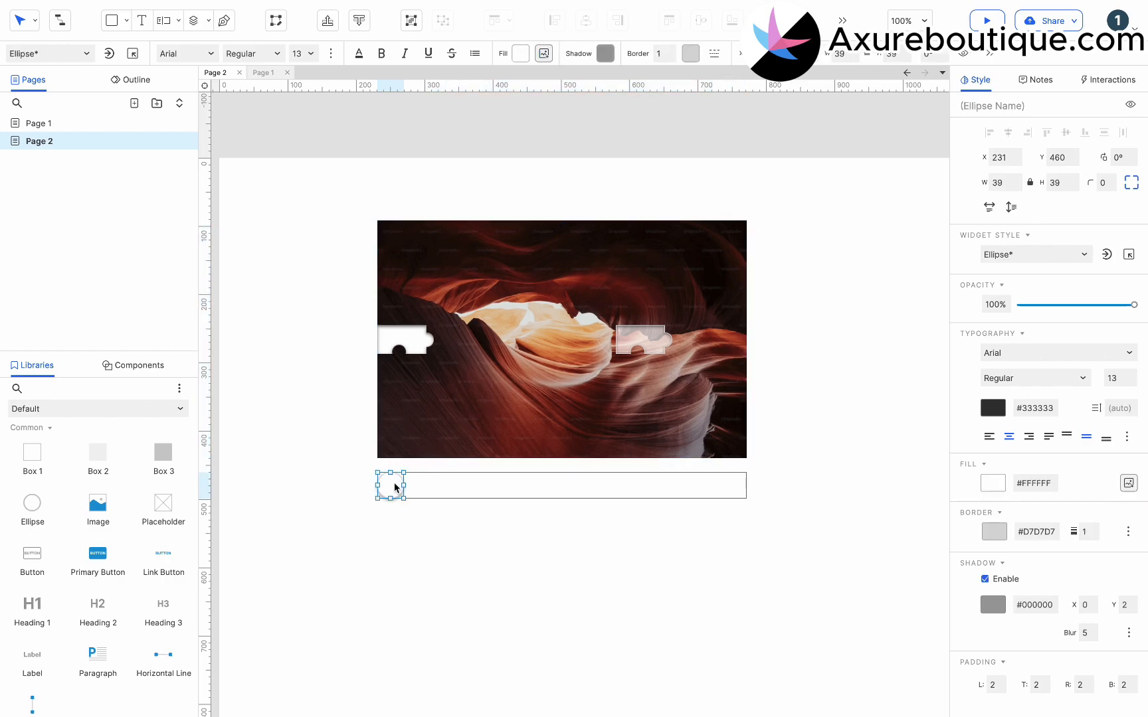
Step: Give the drag bar rectangle a #D7D7D7 border and a #F2F2F2 fill
{"action": "left_click", "coordinate": [690, 53]}
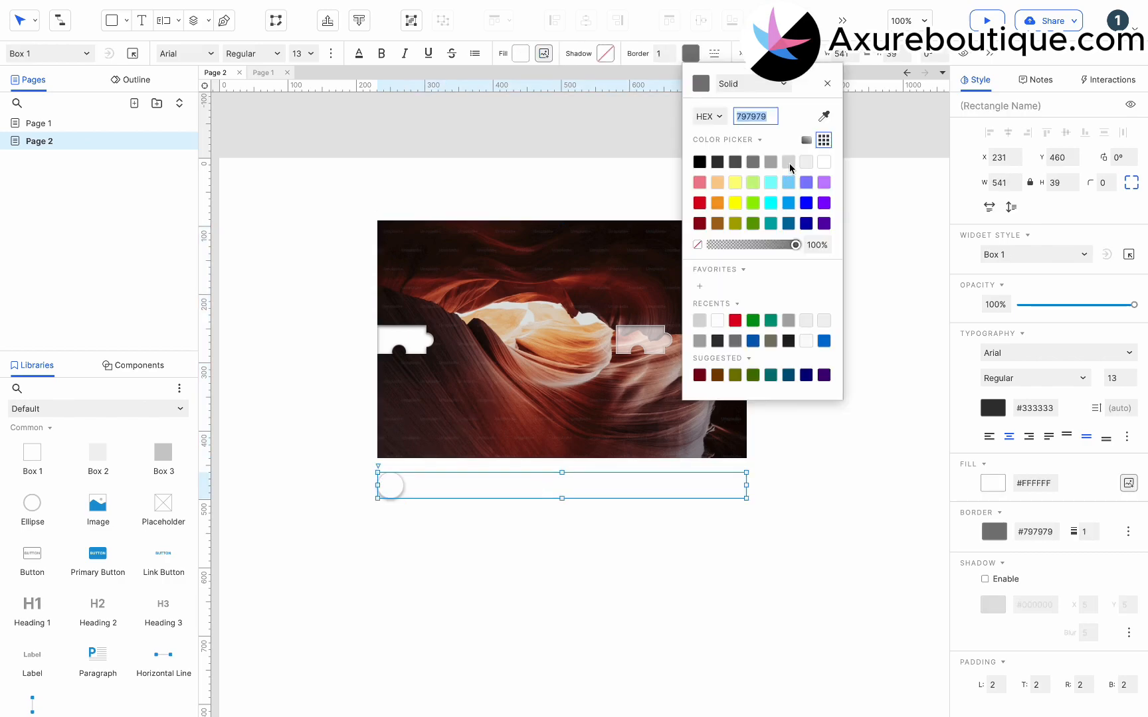
{"action": "left_click", "coordinate": [352, 387]}
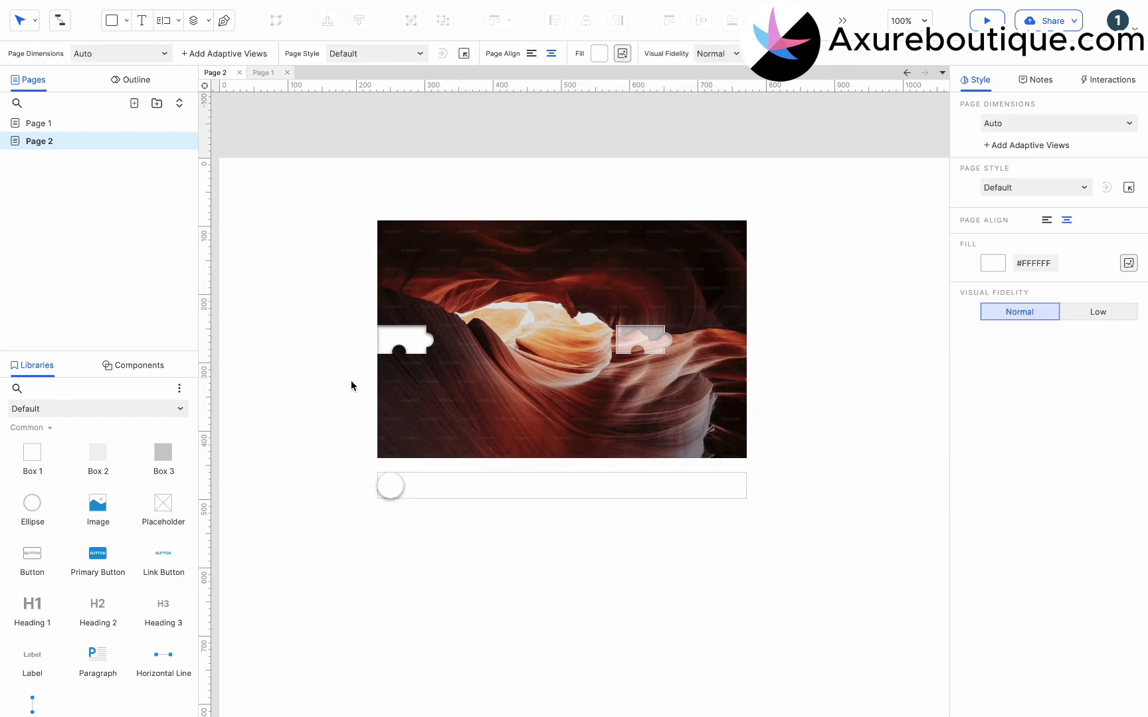
{"action": "left_click", "coordinate": [513, 483]}
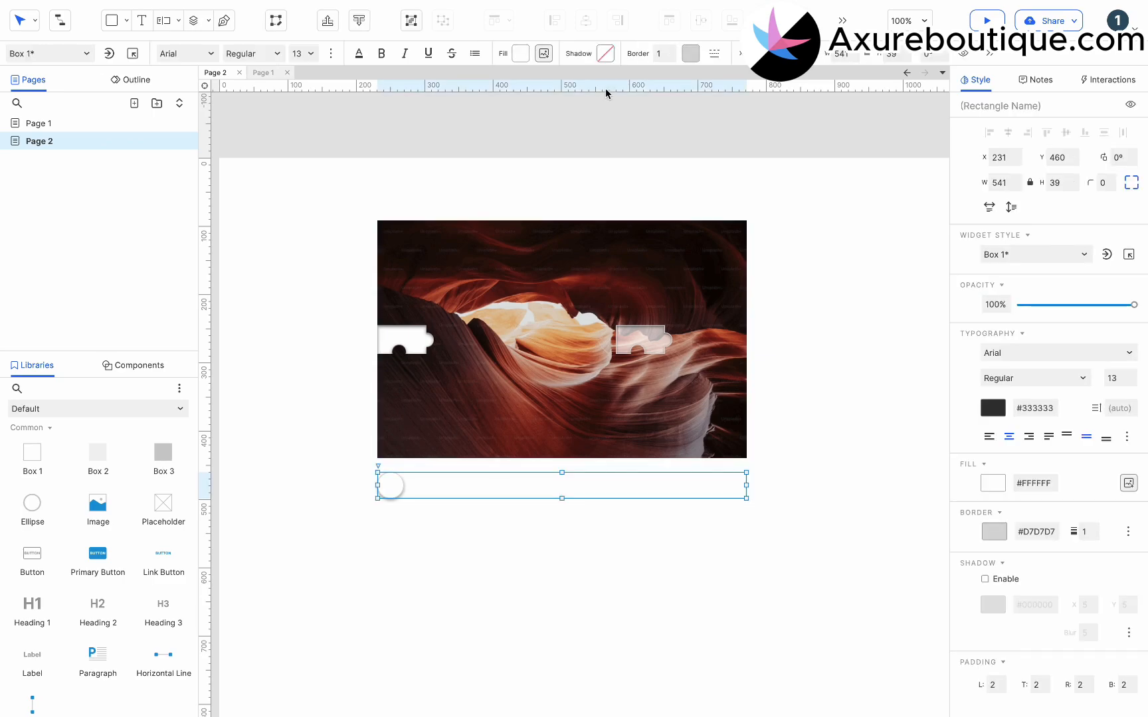
{"action": "left_click", "coordinate": [520, 54]}
{"action": "left_click", "coordinate": [635, 162]}
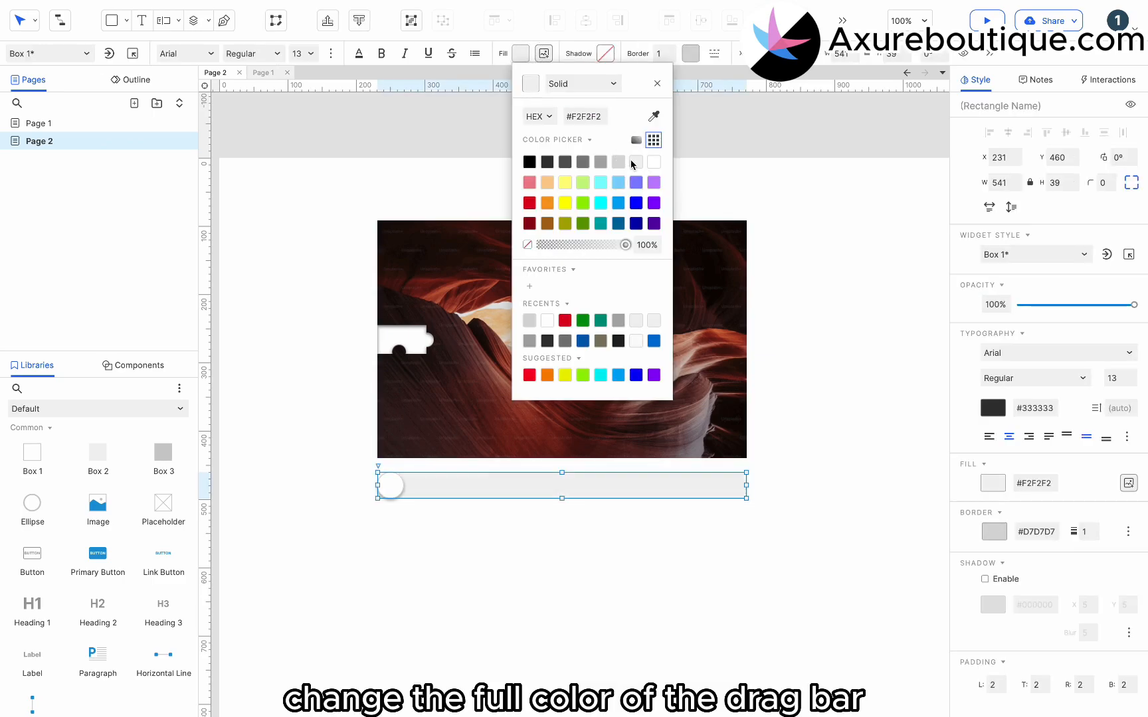
{"action": "left_click", "coordinate": [339, 325]}
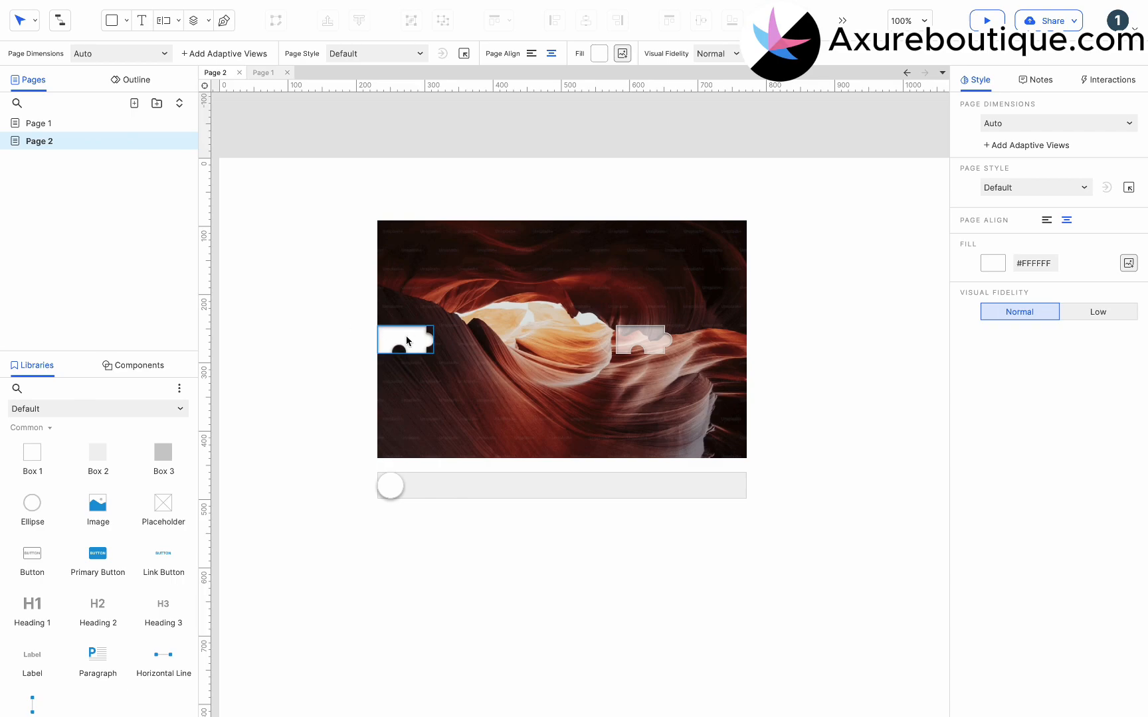
Step: Add a Box 3 rectangle along the image's bottom edge, sized 541 by 30 at X 231, Y 410
{"action": "left_click_drag", "start_coordinate": [163, 454], "coordinate": [377, 333]}
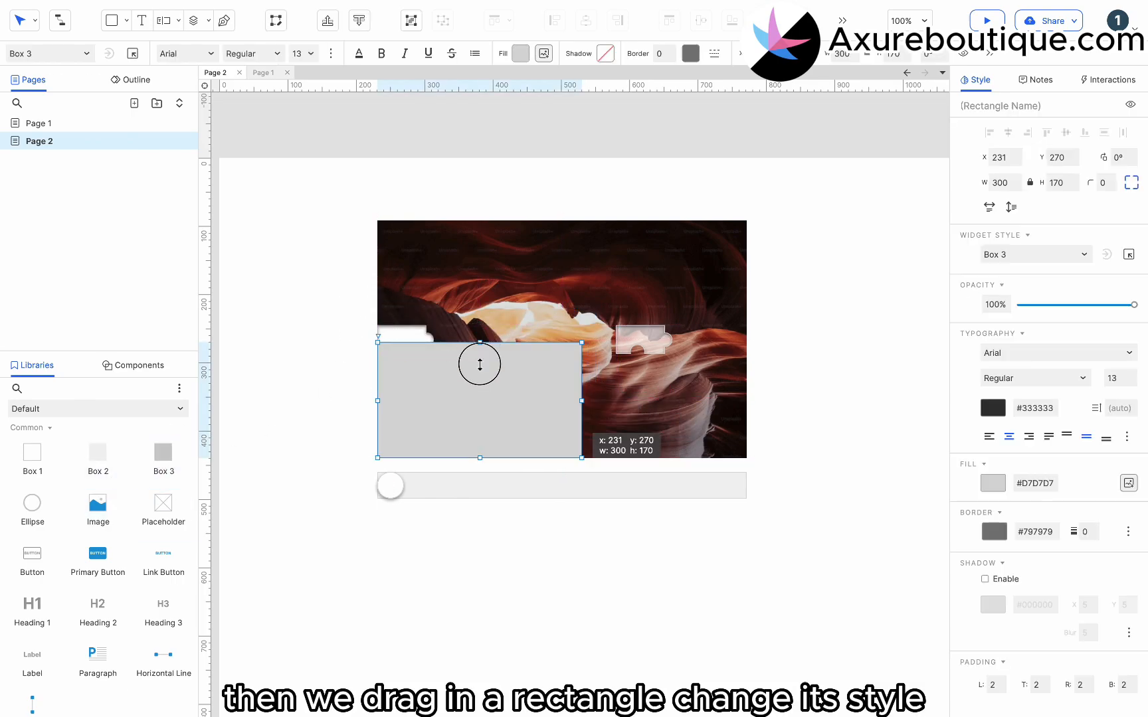
{"action": "left_click_drag", "start_coordinate": [477, 334], "coordinate": [480, 432]}
{"action": "left_click_drag", "start_coordinate": [582, 444], "coordinate": [746, 444]}
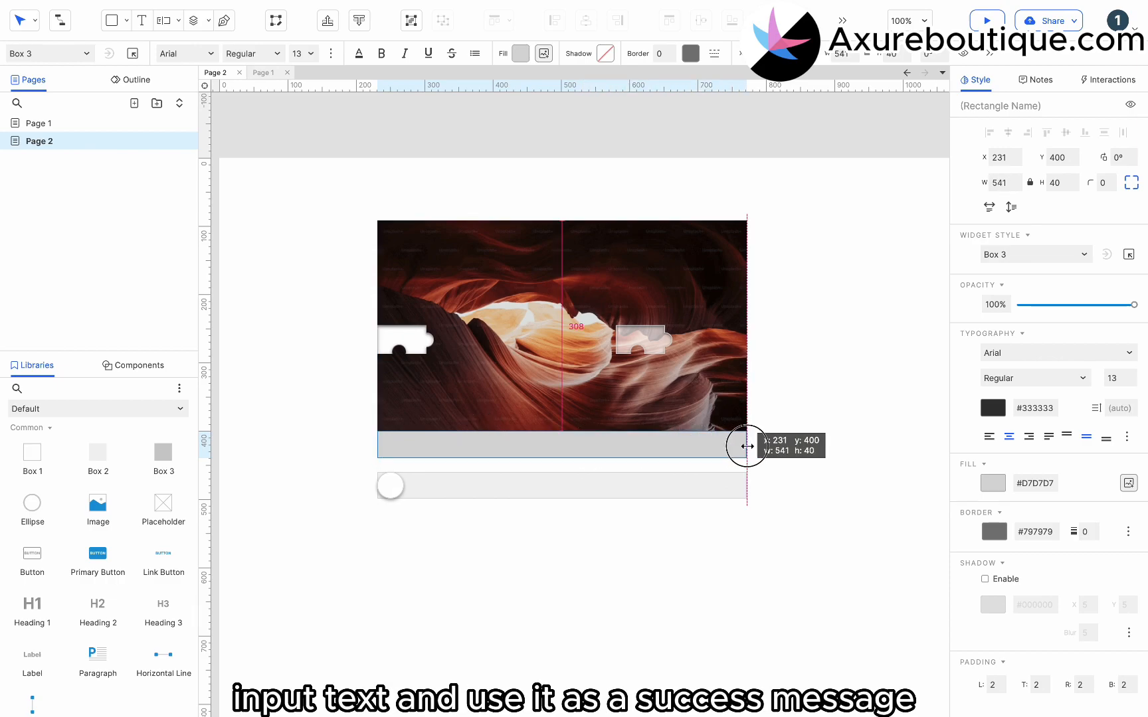
{"action": "left_click_drag", "start_coordinate": [562, 434], "coordinate": [562, 438]}
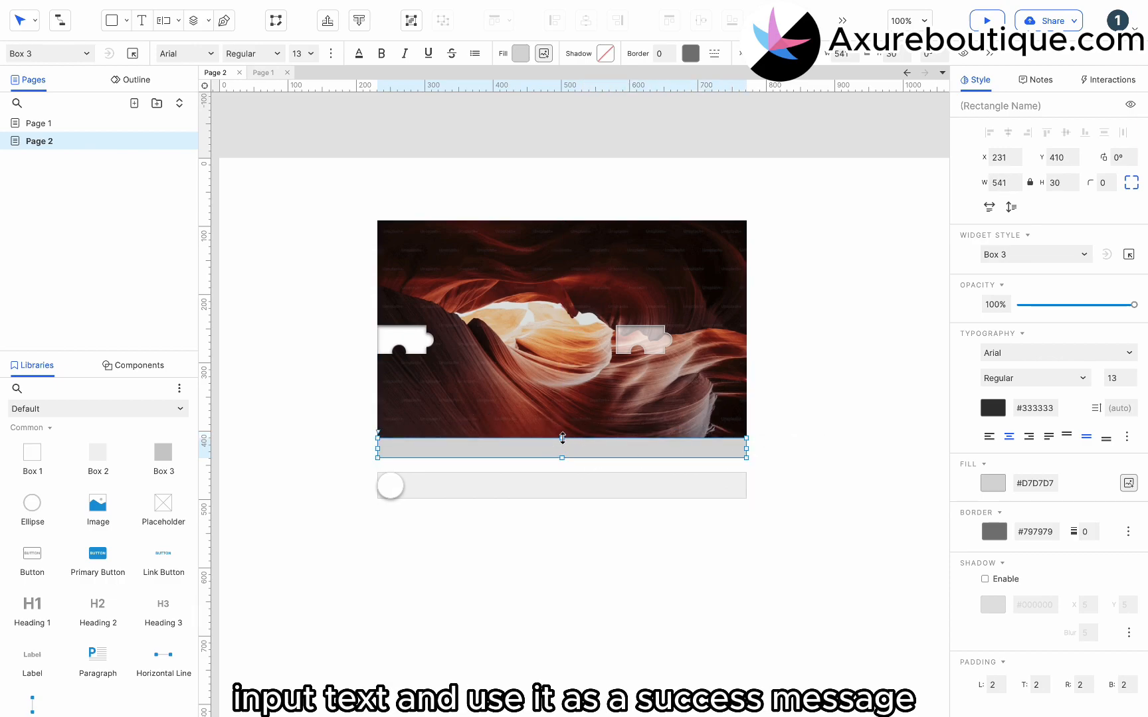
Step: Fill the message strip with black (#000000) at reduced opacity
{"action": "left_click", "coordinate": [521, 53]}
{"action": "left_click", "coordinate": [529, 162]}
{"action": "left_click_drag", "start_coordinate": [626, 245], "coordinate": [595, 246]}
Step: Enter the text "Verification succeed!" in white (#FFFFFF) inside the black message strip
{"action": "double_click", "coordinate": [562, 451]}
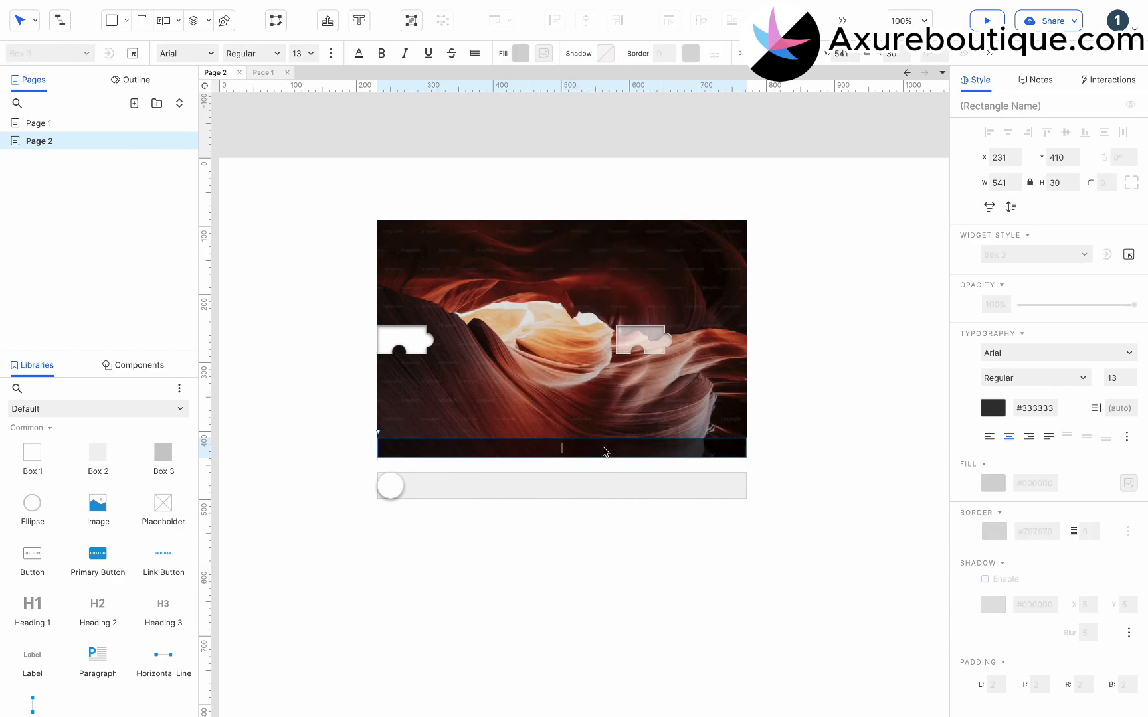
{"action": "left_click_drag", "start_coordinate": [567, 450], "coordinate": [552, 449]}
{"action": "left_click", "coordinate": [359, 53]}
{"action": "type", "text": "FFFFFF"}
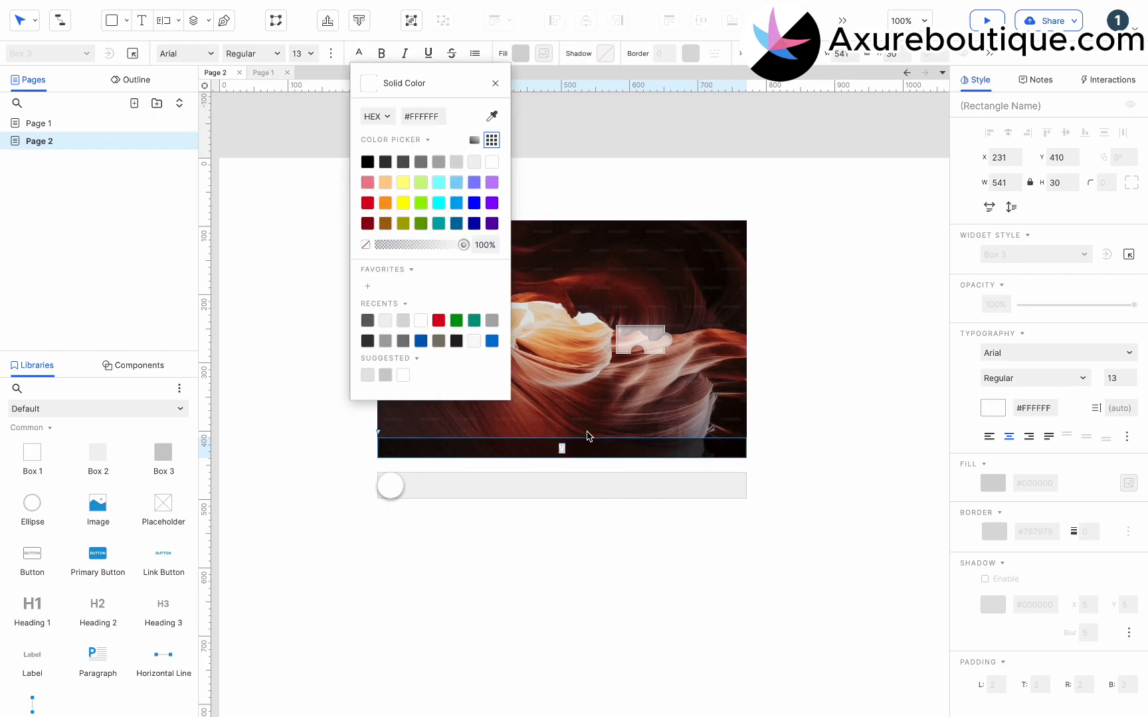
{"action": "left_click", "coordinate": [574, 450]}
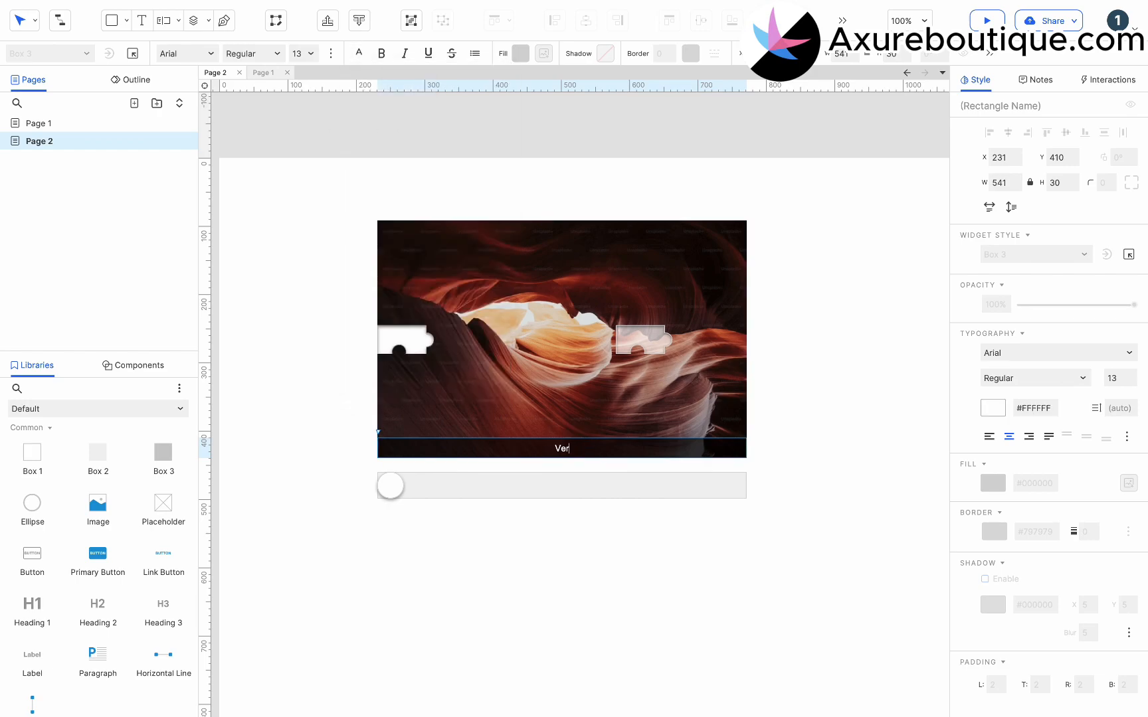
{"action": "type", "text": "erification succeed!"}
Step: Recolor the success message text to green #039A12 and set its font size to 16
{"action": "triple_click", "coordinate": [570, 450]}
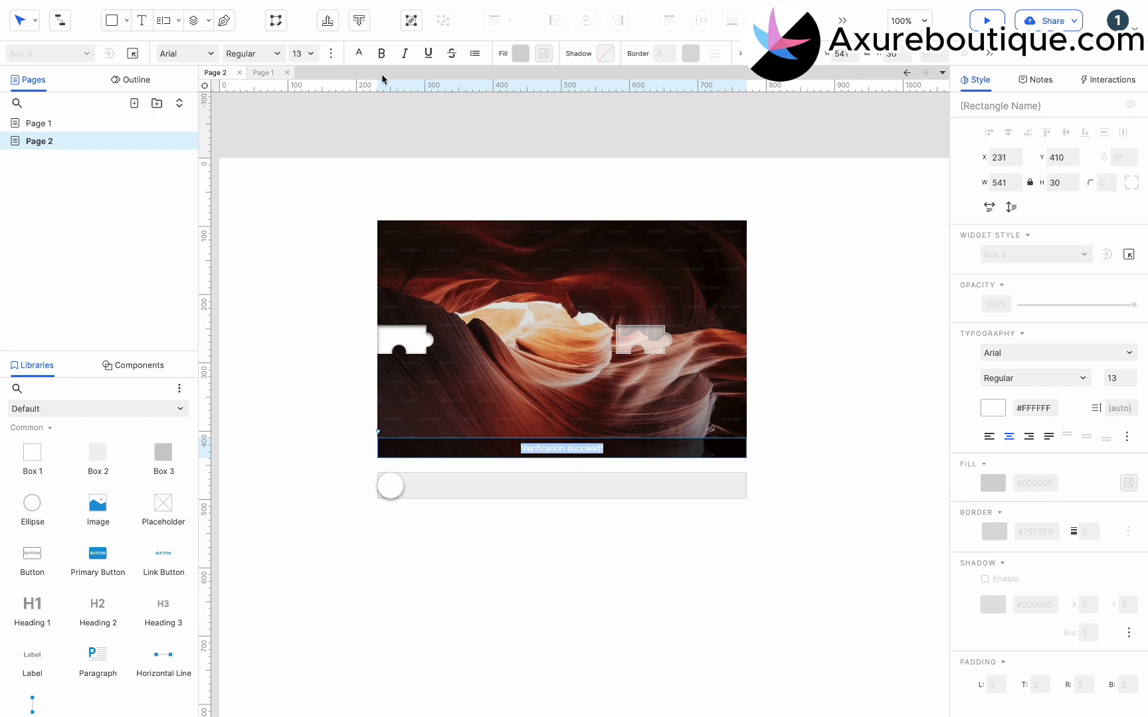
{"action": "left_click", "coordinate": [360, 53]}
{"action": "left_click", "coordinate": [456, 320]}
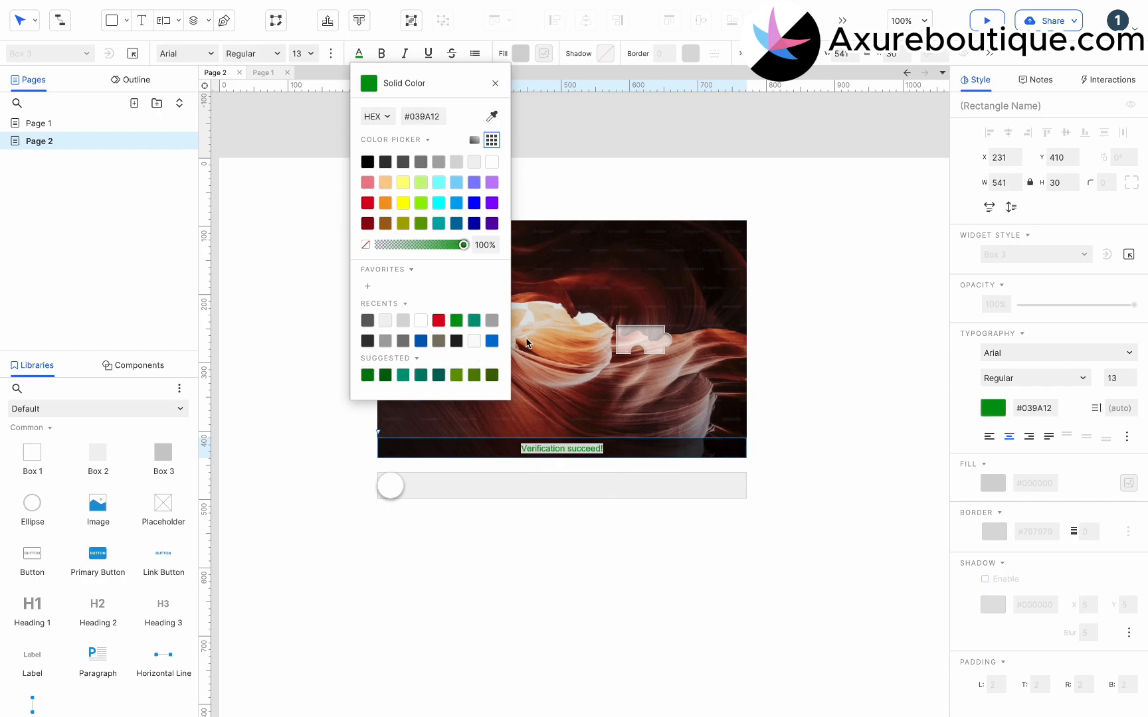
{"action": "left_click", "coordinate": [625, 376]}
{"action": "left_click", "coordinate": [605, 447]}
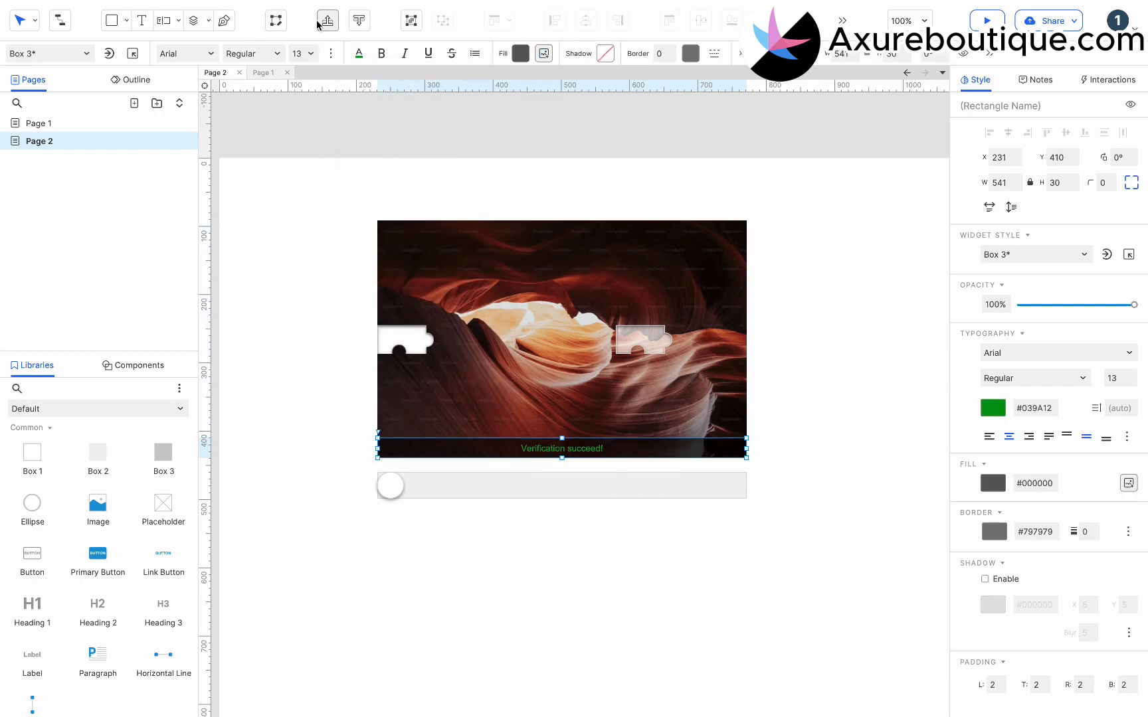
{"action": "left_click", "coordinate": [311, 53]}
{"action": "left_click", "coordinate": [311, 231]}
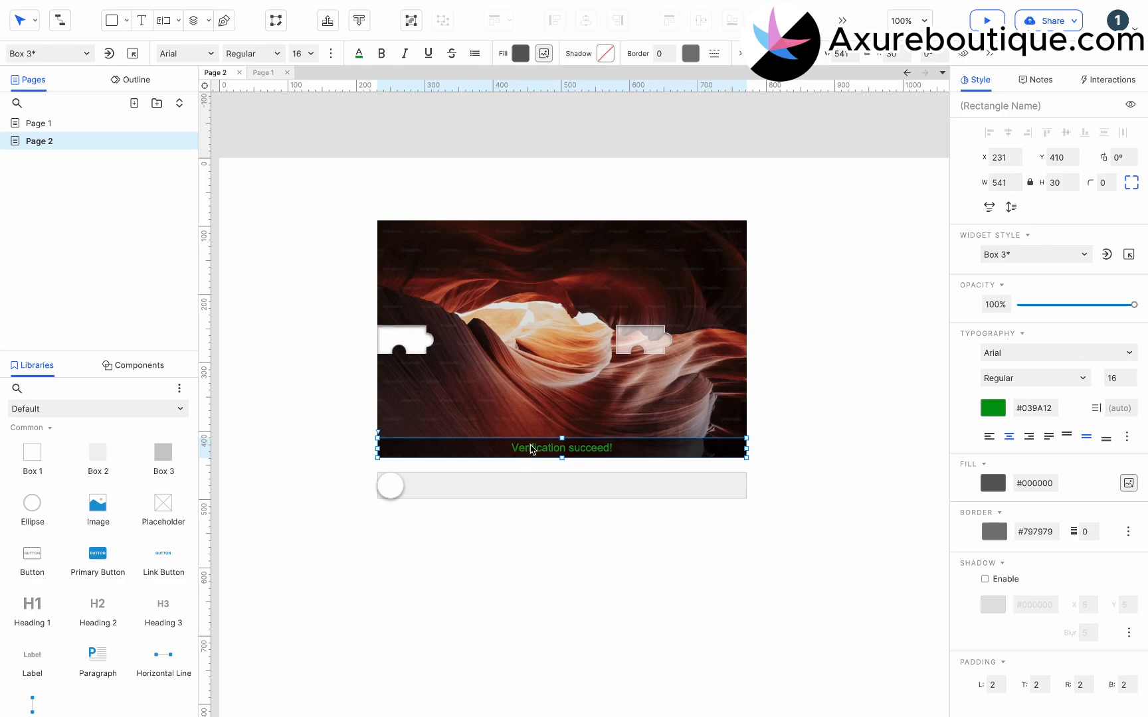
Step: Set the success message strip to hidden
{"action": "right_click", "coordinate": [531, 458]}
{"action": "left_click", "coordinate": [583, 402]}
{"action": "left_click", "coordinate": [495, 535]}
Step: Duplicate the hidden message strip exactly over the original at X 231, Y 410, and change the copy's text to "Verification failed!"
{"action": "left_click", "coordinate": [538, 453]}
{"action": "key", "text": "super+d"}
{"action": "left_click_drag", "start_coordinate": [532, 455], "coordinate": [526, 448]}
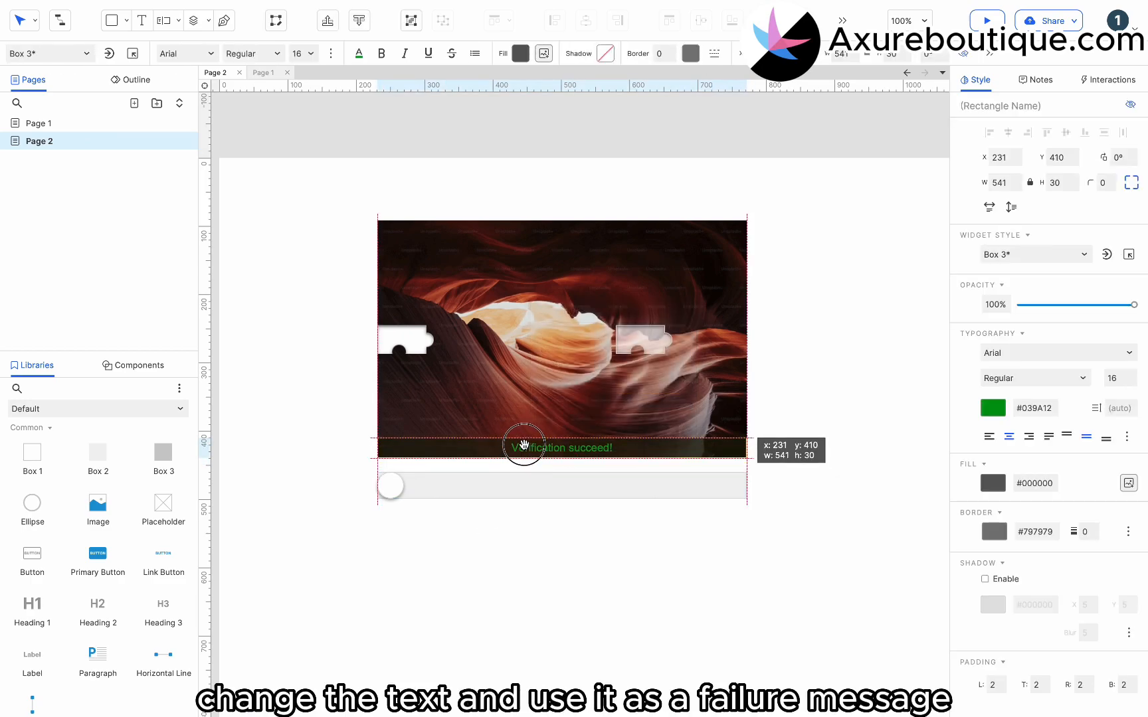
{"action": "double_click", "coordinate": [582, 451]}
{"action": "double_click", "coordinate": [582, 449]}
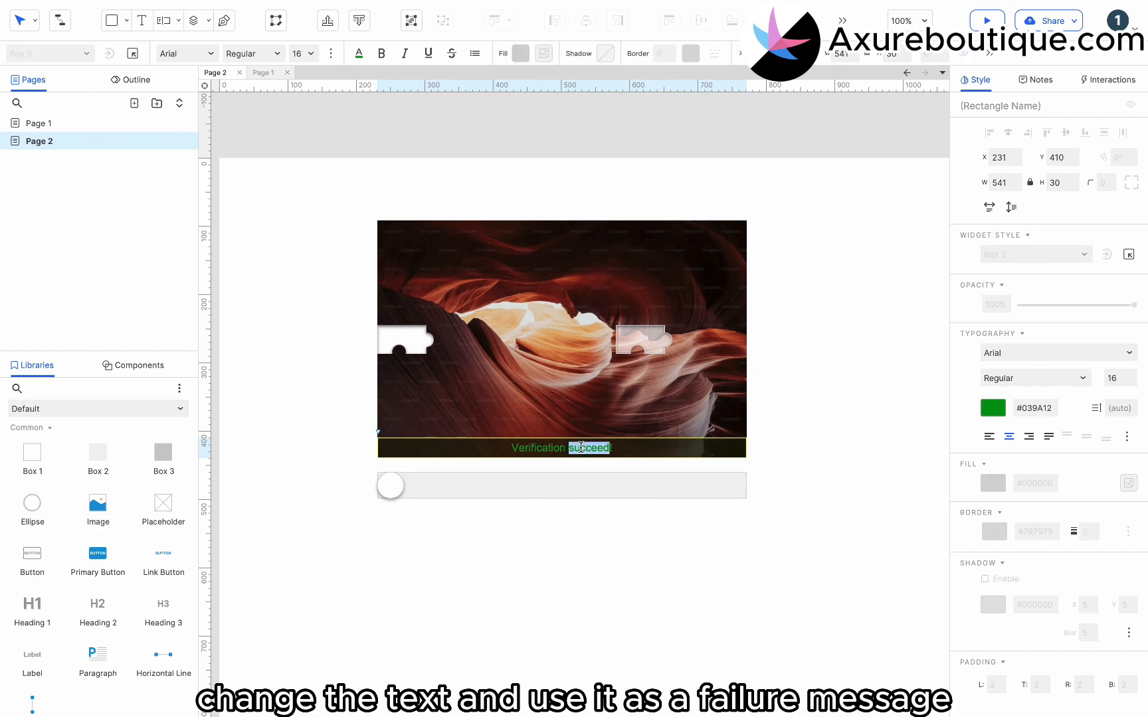
{"action": "type", "text": "failed"}
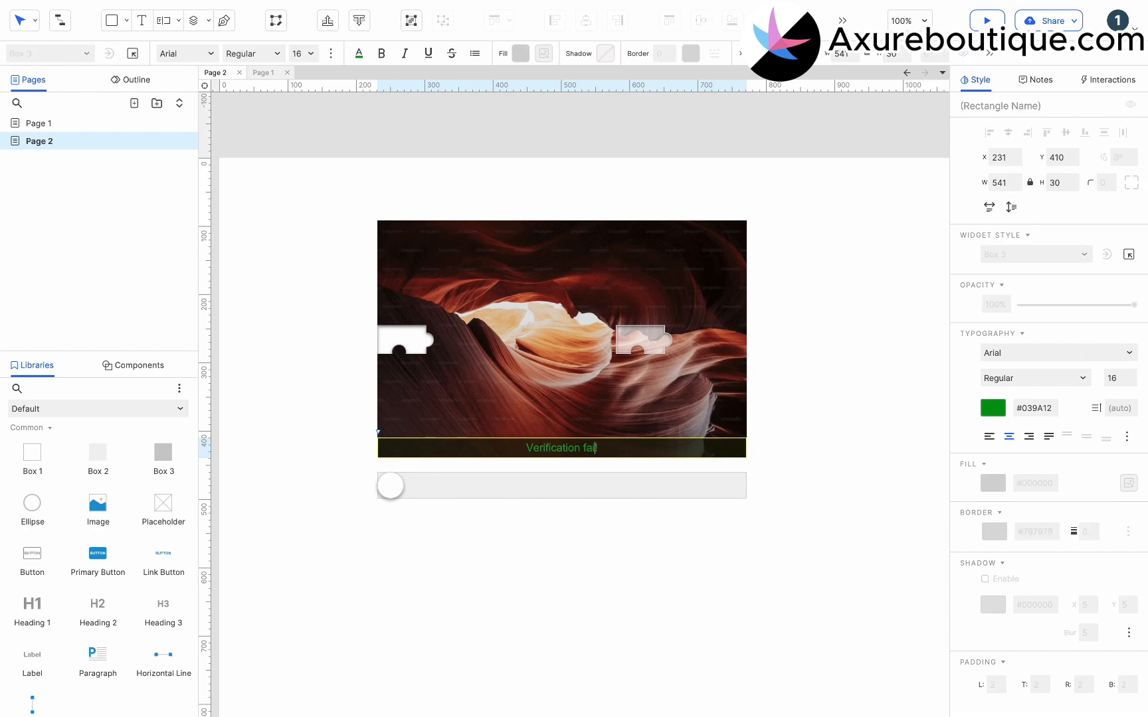
Step: Recolor the "Verification failed!" text to red #D9001B
{"action": "triple_click", "coordinate": [605, 448]}
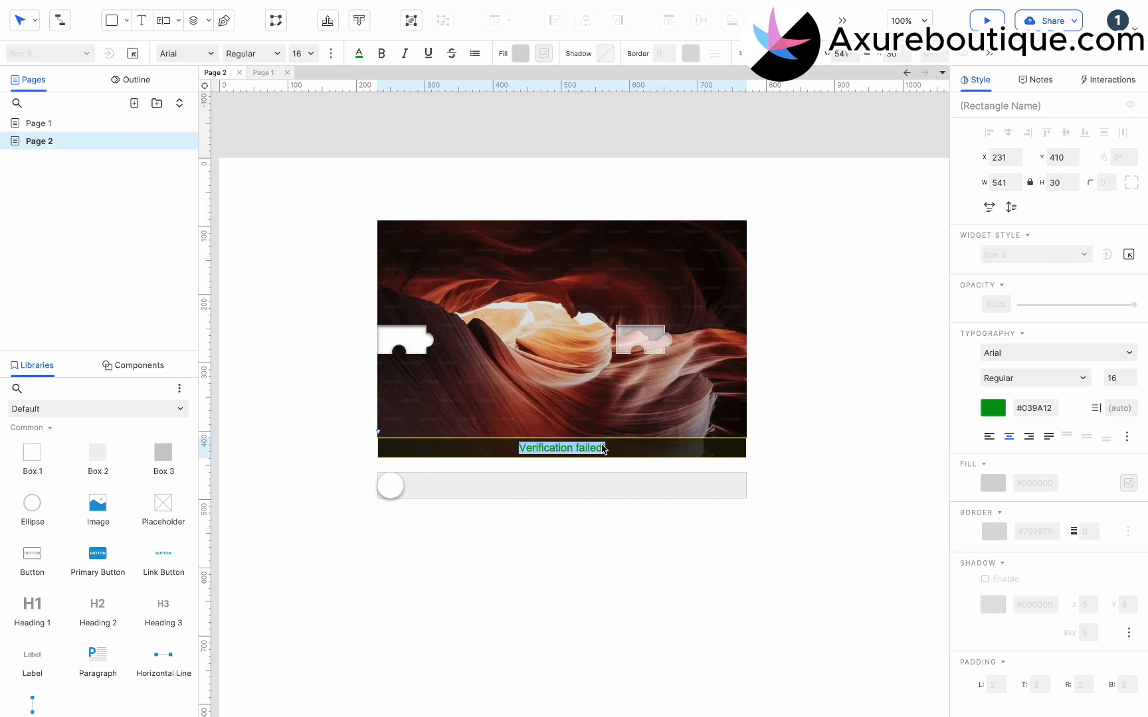
{"action": "left_click", "coordinate": [357, 51]}
{"action": "left_click", "coordinate": [456, 321]}
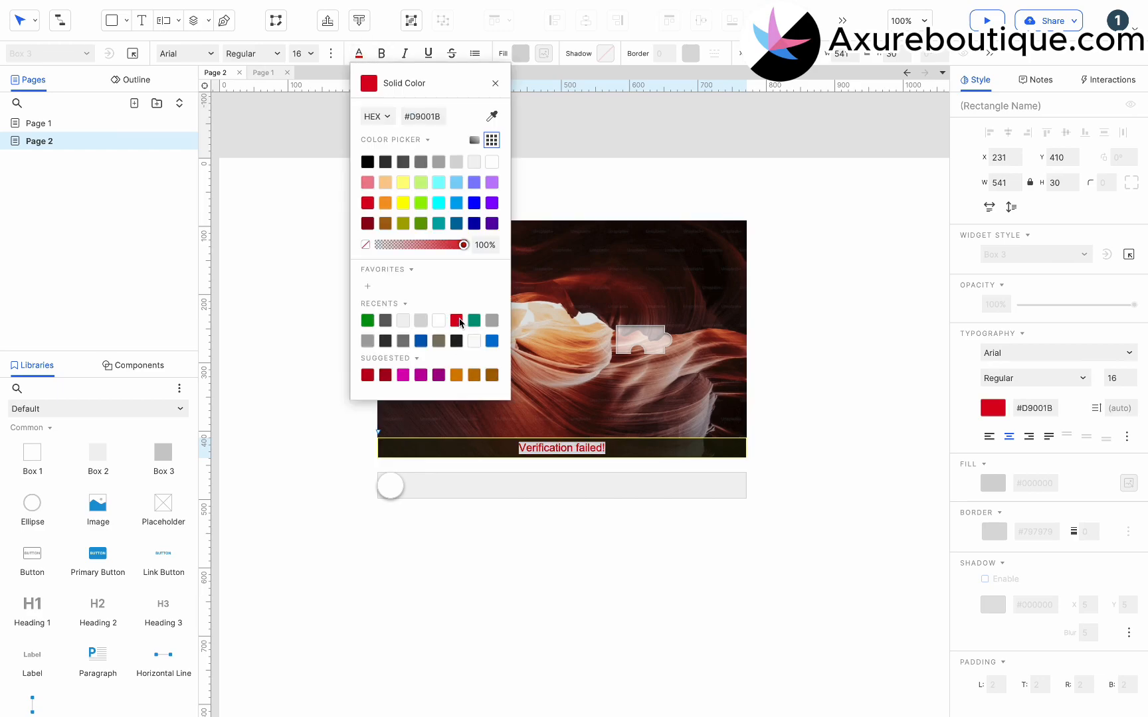
{"action": "left_click", "coordinate": [547, 547]}
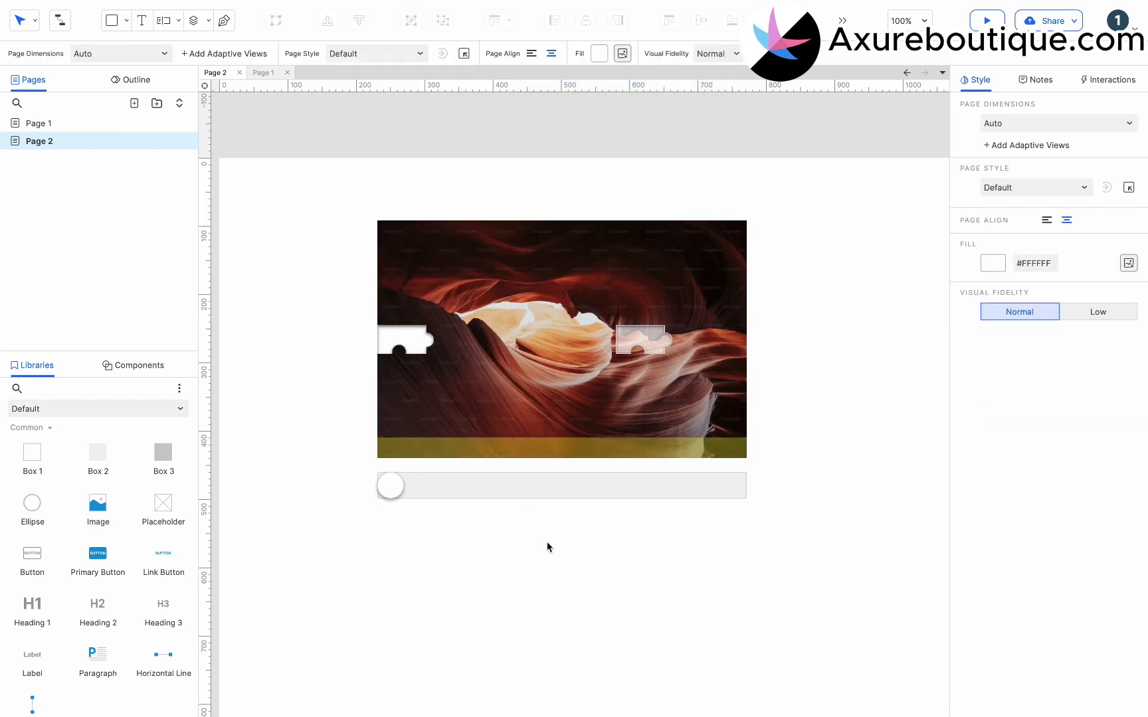
Step: Name the white puzzle piece at the image's left edge "Shape"
{"action": "left_click", "coordinate": [408, 344]}
{"action": "left_click", "coordinate": [975, 116]}
{"action": "type", "text": "Shape"}
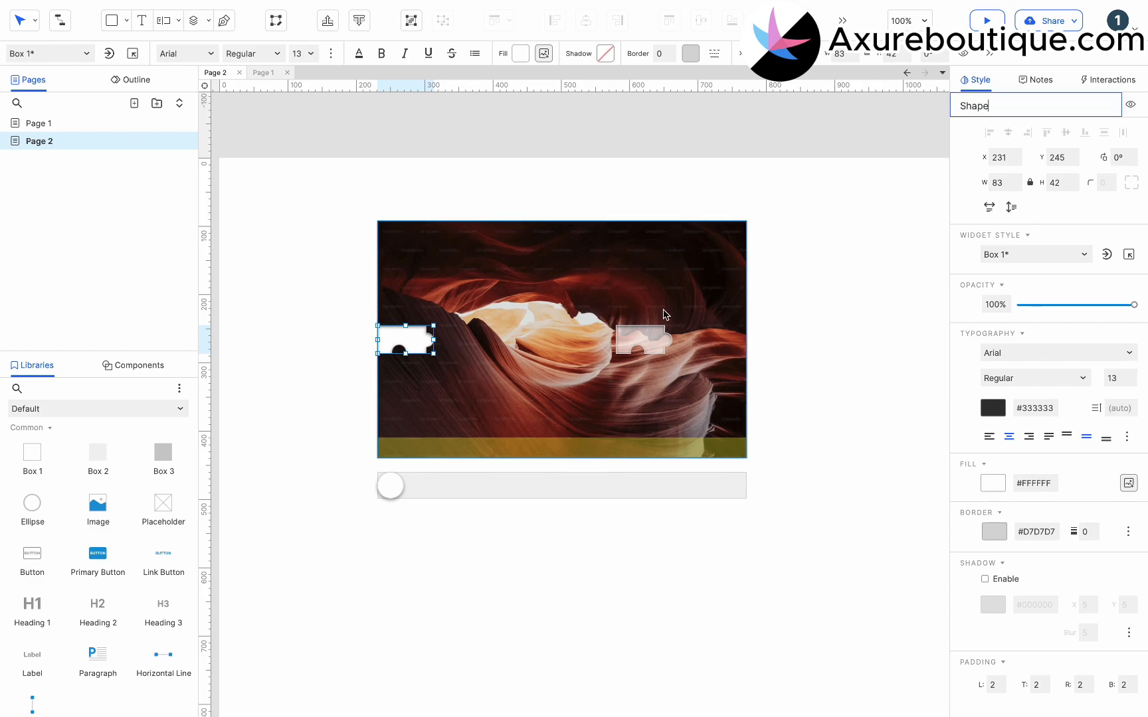
Step: Name the semi-transparent placeholder piece on the image "Shape 2"
{"action": "left_click", "coordinate": [643, 339]}
{"action": "left_click", "coordinate": [1035, 106]}
{"action": "type", "text": "S"}
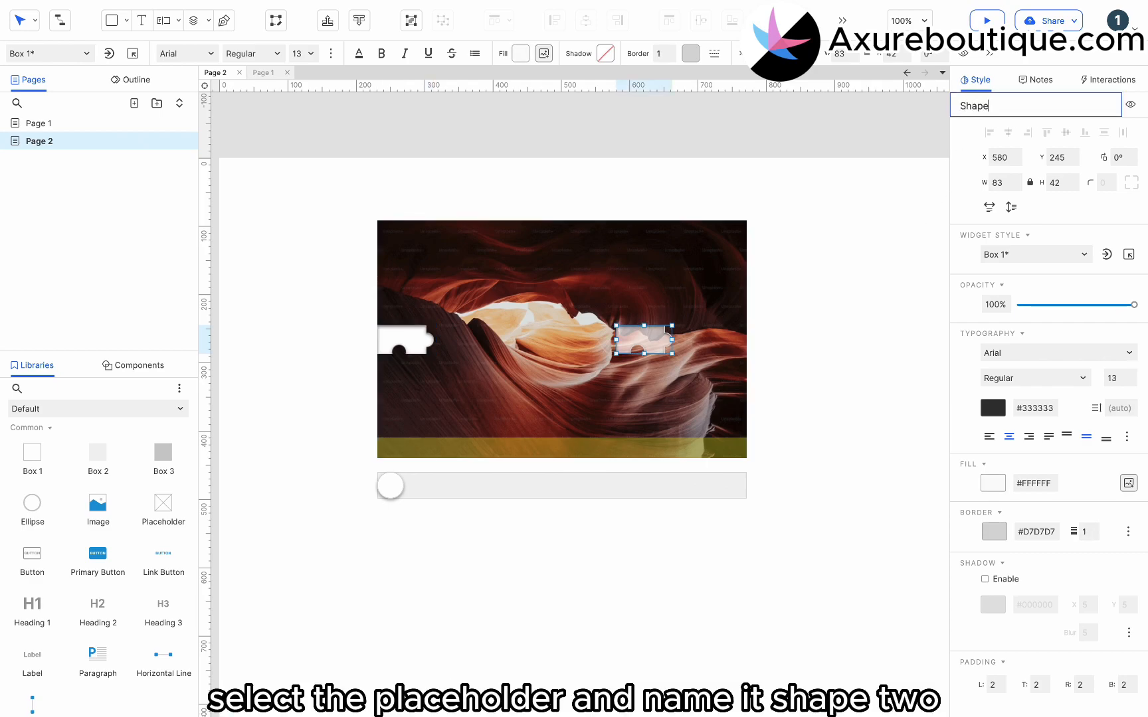
{"action": "left_click", "coordinate": [604, 397]}
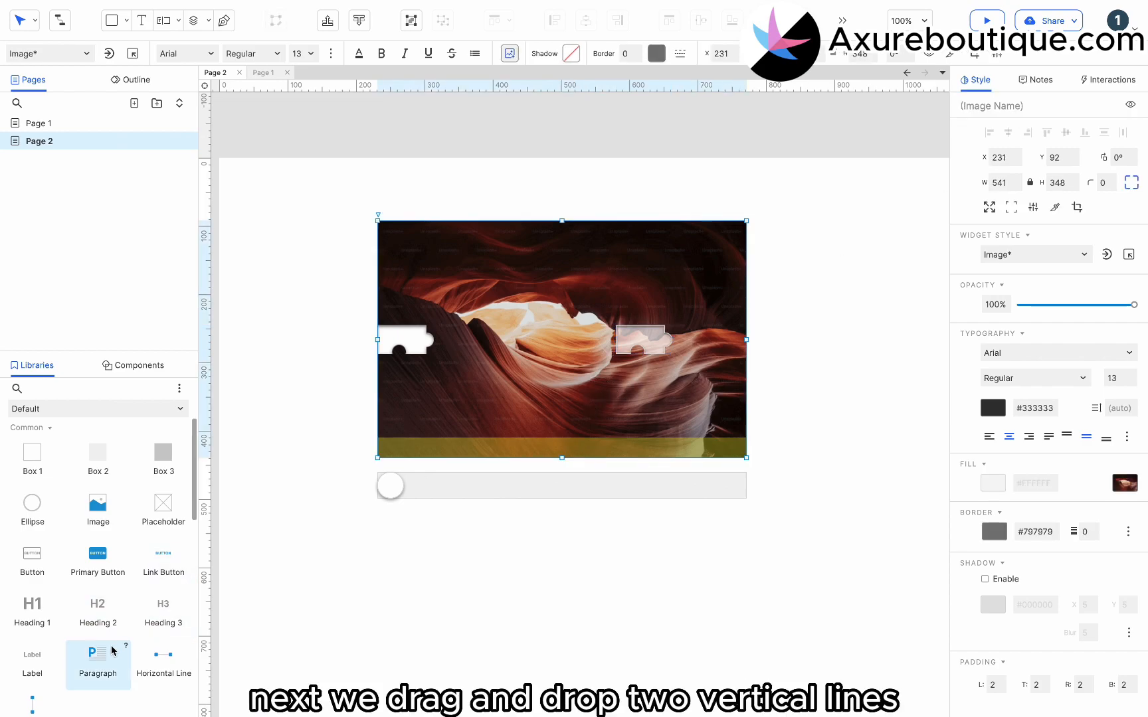
Step: Add two vertical lines through the placeholder piece at about X 585 and X 648, naming them "Line 1" and "Line 2"
{"action": "left_click_drag", "start_coordinate": [32, 704], "coordinate": [623, 302]}
{"action": "left_click_drag", "start_coordinate": [37, 704], "coordinate": [662, 281]}
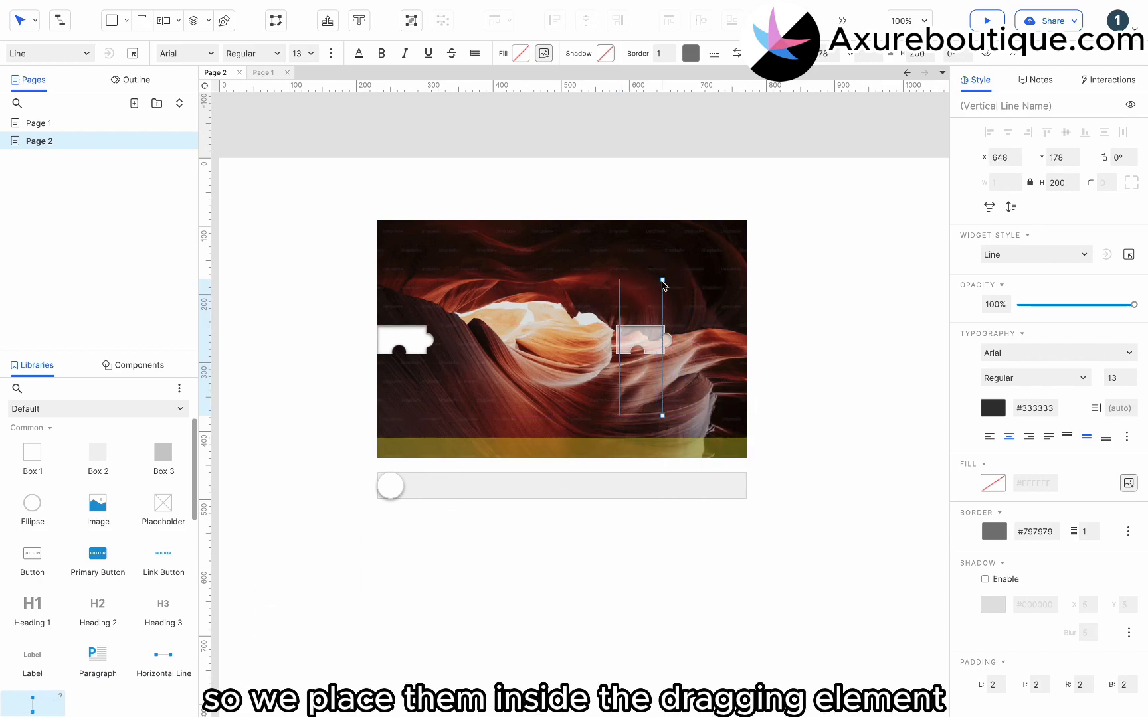
{"action": "left_click", "coordinate": [622, 292]}
{"action": "left_click", "coordinate": [996, 106]}
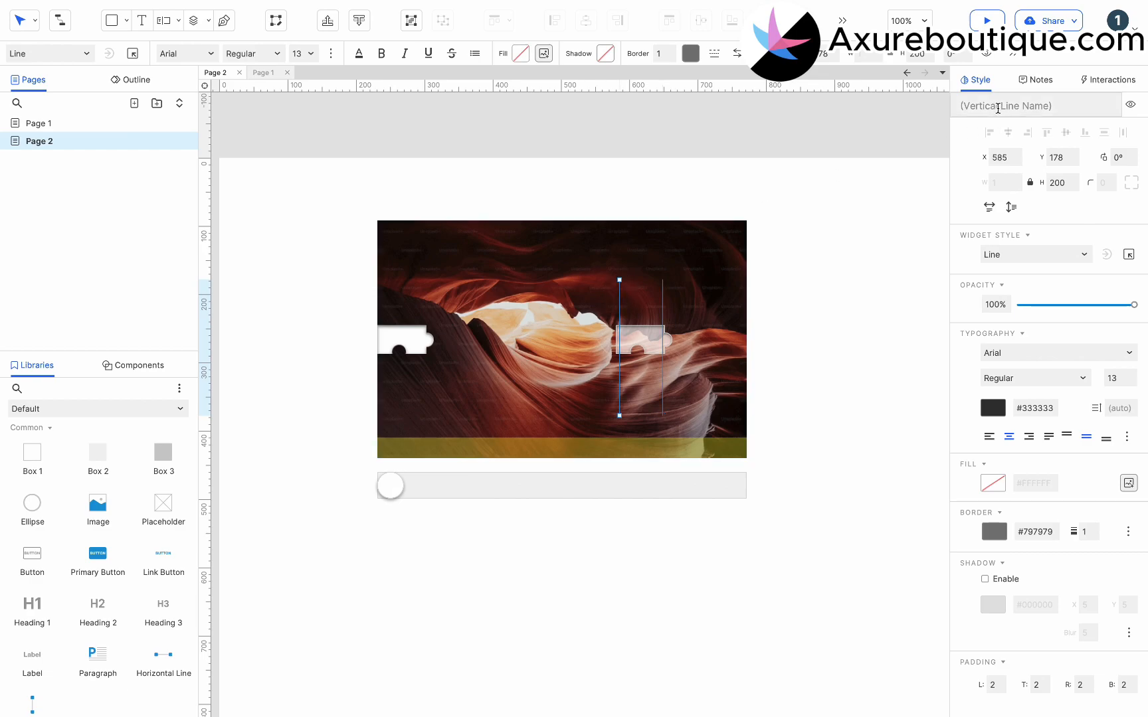
{"action": "type", "text": "Line 1"}
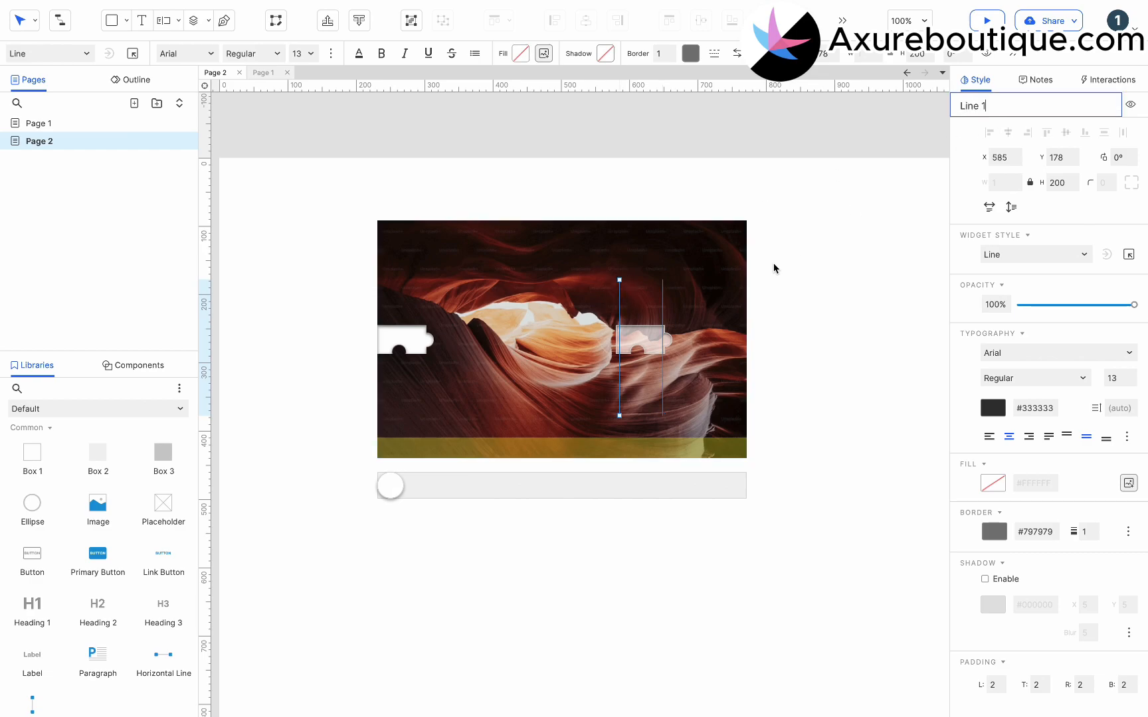
{"action": "left_click", "coordinate": [665, 301]}
{"action": "left_click", "coordinate": [988, 106]}
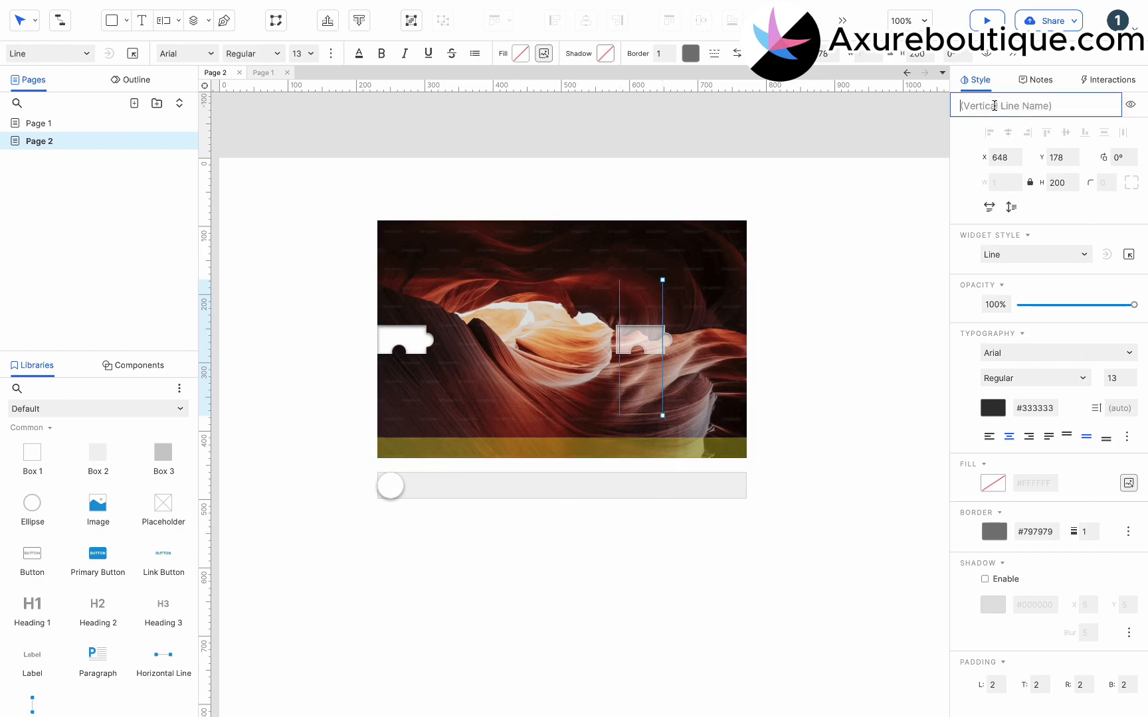
{"action": "type", "text": "Line 2"}
Step: Send both vertical lines, Line 1 and Line 2, to the back behind the image
{"action": "left_click", "coordinate": [619, 309], "text": "shift"}
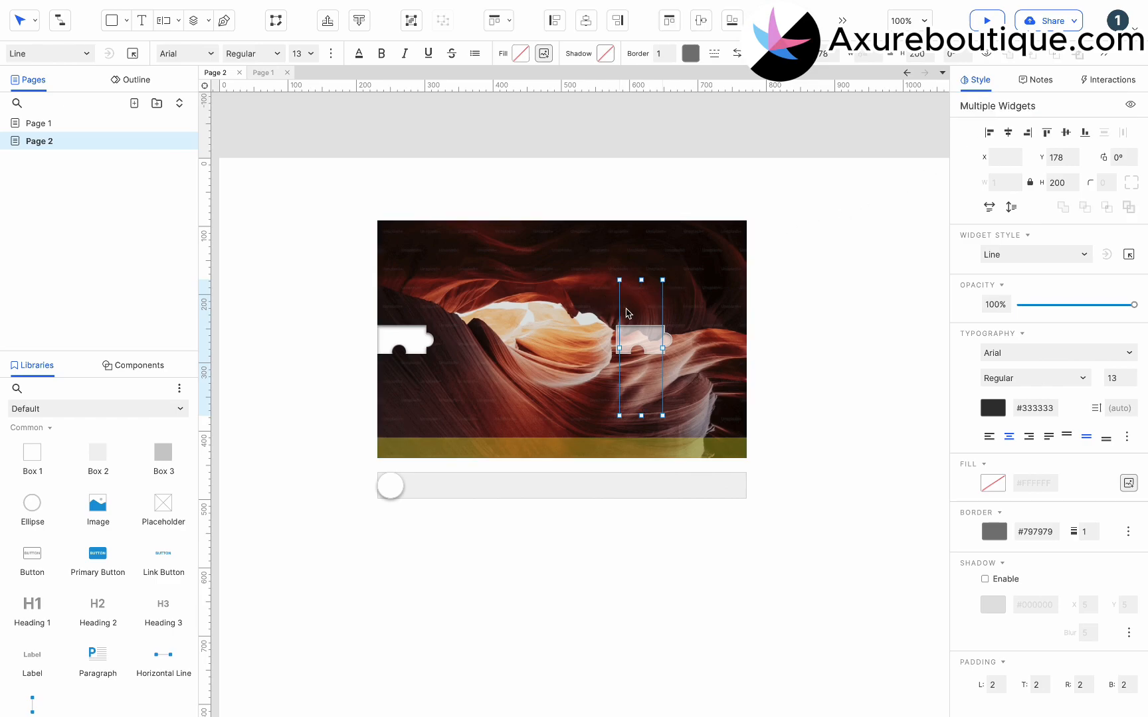
{"action": "left_click", "coordinate": [360, 21]}
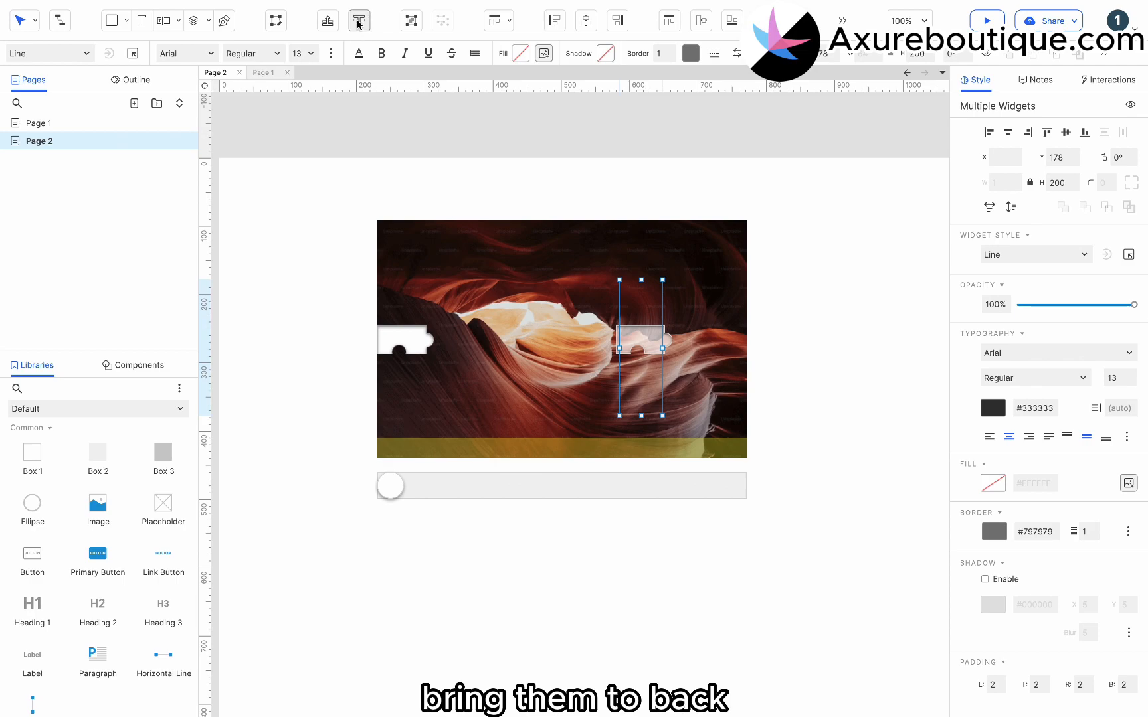
{"action": "left_click", "coordinate": [408, 215]}
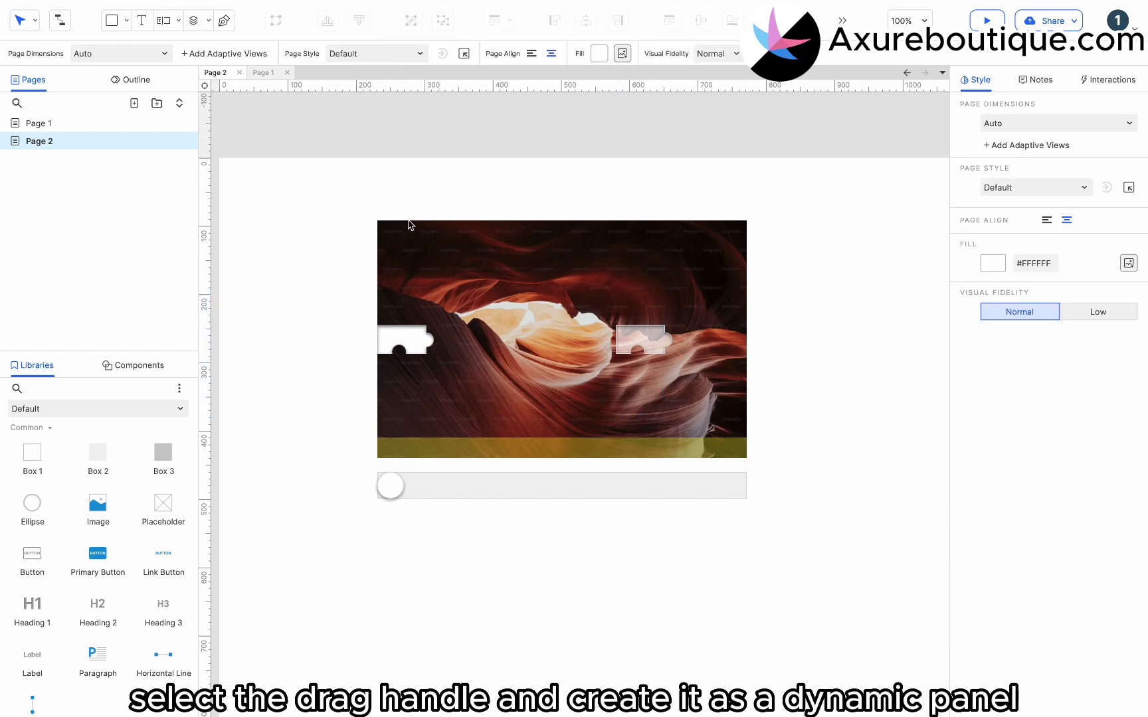
Step: Convert the round drag handle on the bar into a dynamic panel
{"action": "left_click", "coordinate": [394, 480]}
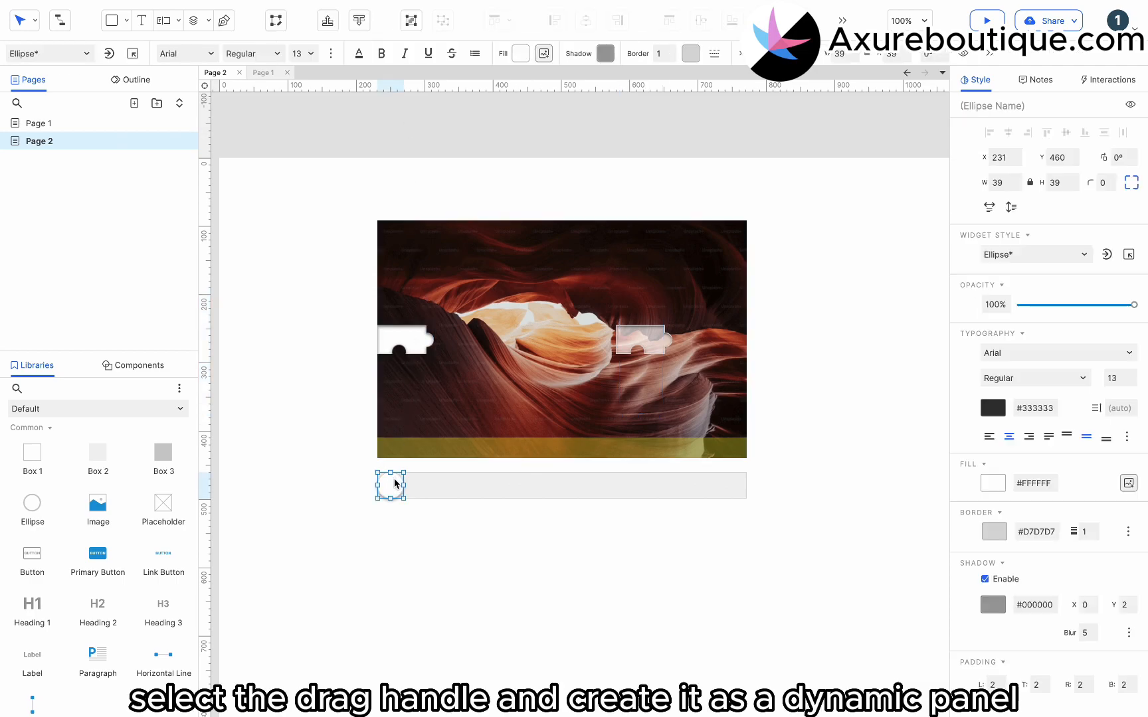
{"action": "right_click", "coordinate": [394, 480]}
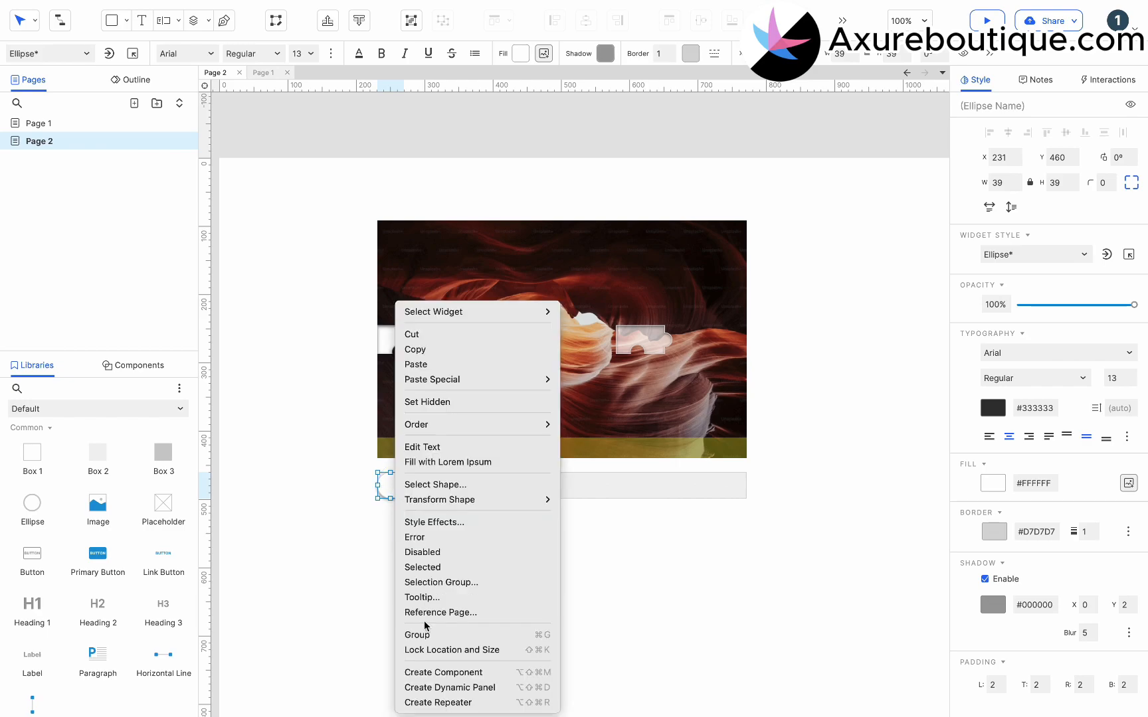
{"action": "left_click", "coordinate": [438, 688]}
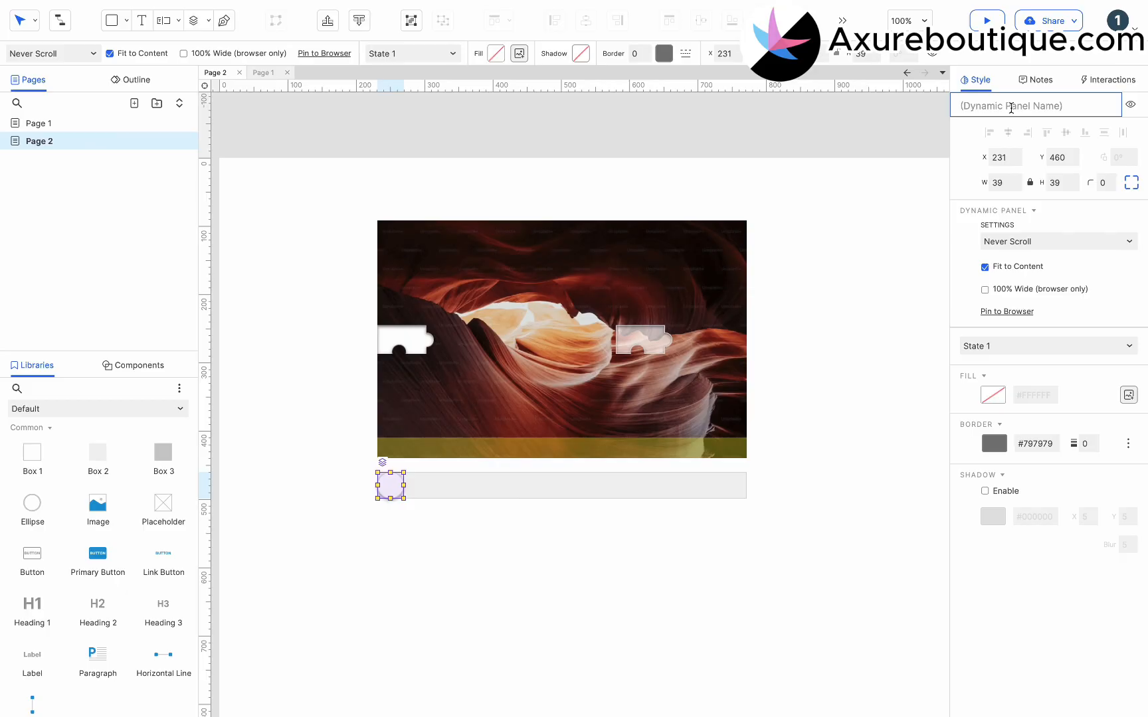
Step: Give the handle's dynamic panel a Dragged interaction with a Move action that moves this widget With Drag x
{"action": "left_click", "coordinate": [1102, 80]}
{"action": "left_click", "coordinate": [1007, 160]}
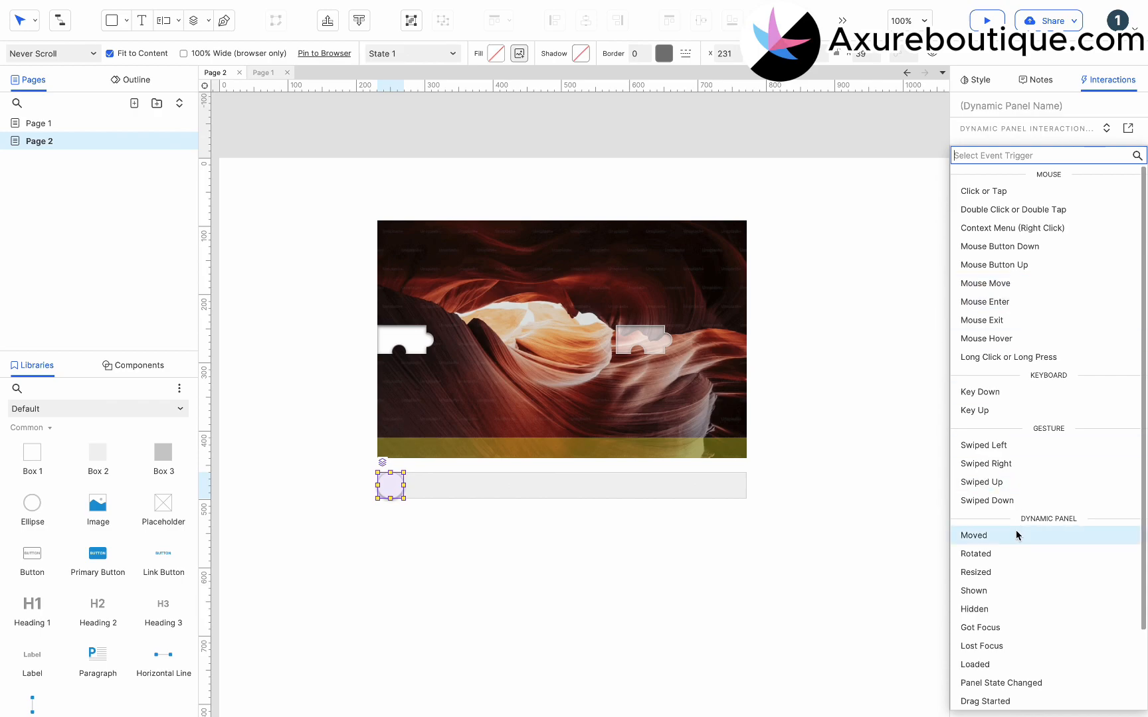
{"action": "scroll", "coordinate": [1017, 535], "scroll_direction": "down", "scroll_amount": 3}
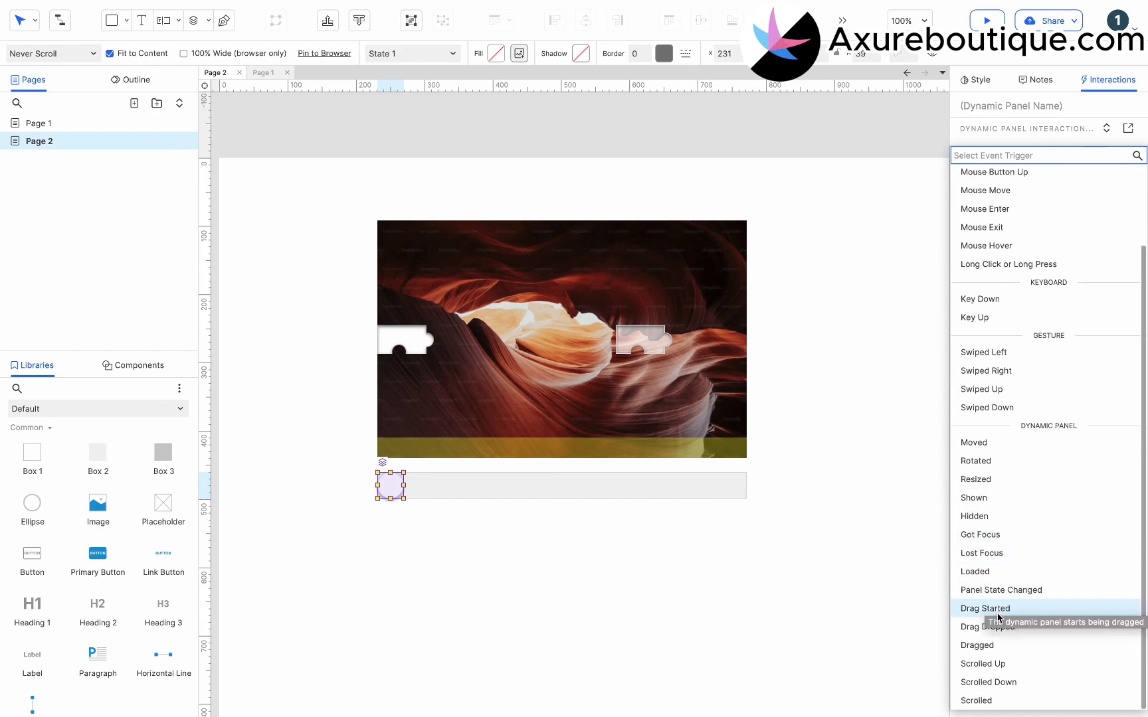
{"action": "left_click", "coordinate": [1000, 644]}
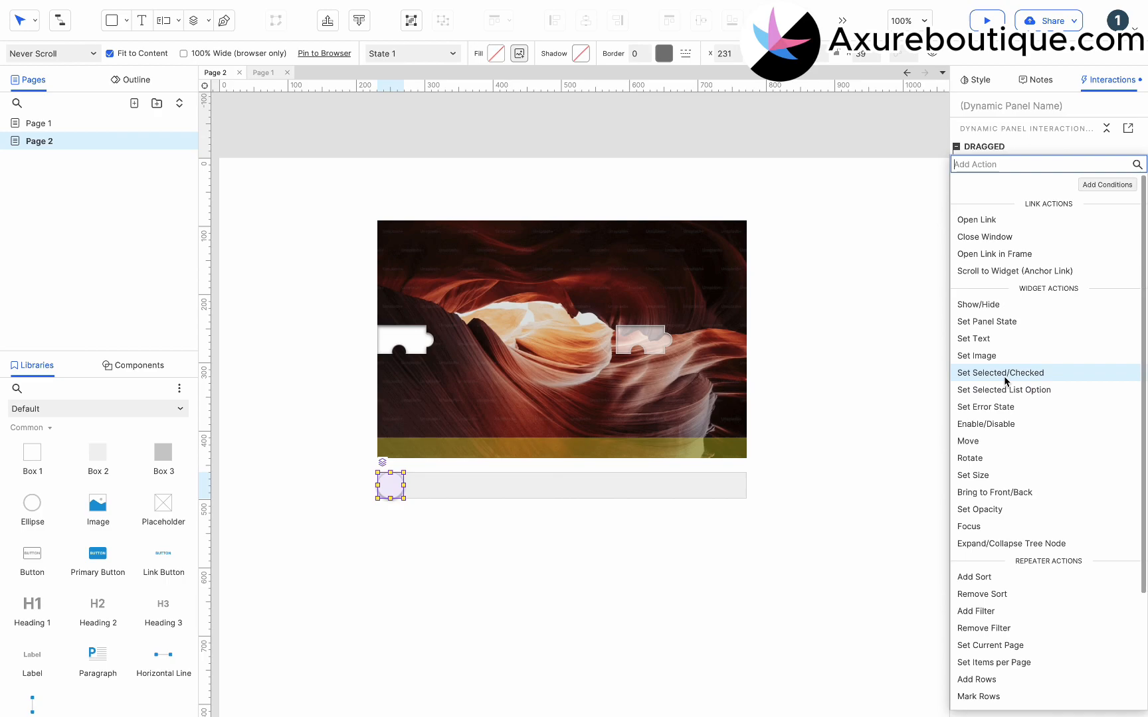
{"action": "left_click", "coordinate": [995, 441]}
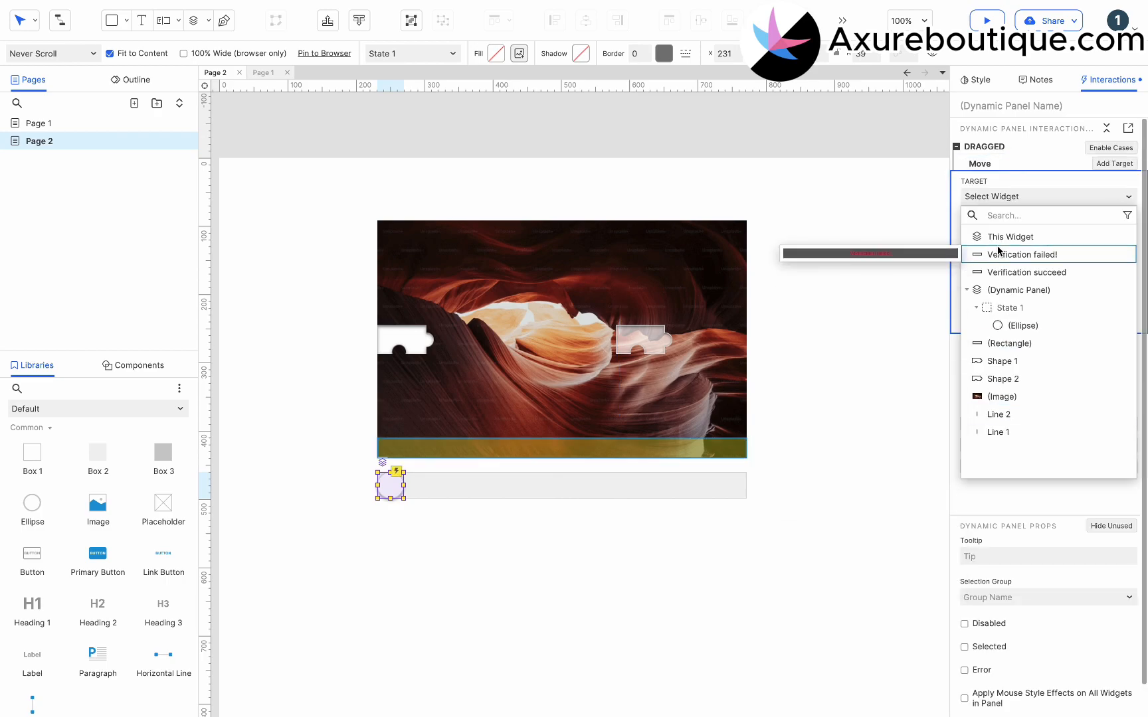
{"action": "left_click", "coordinate": [998, 238]}
{"action": "left_click", "coordinate": [997, 250]}
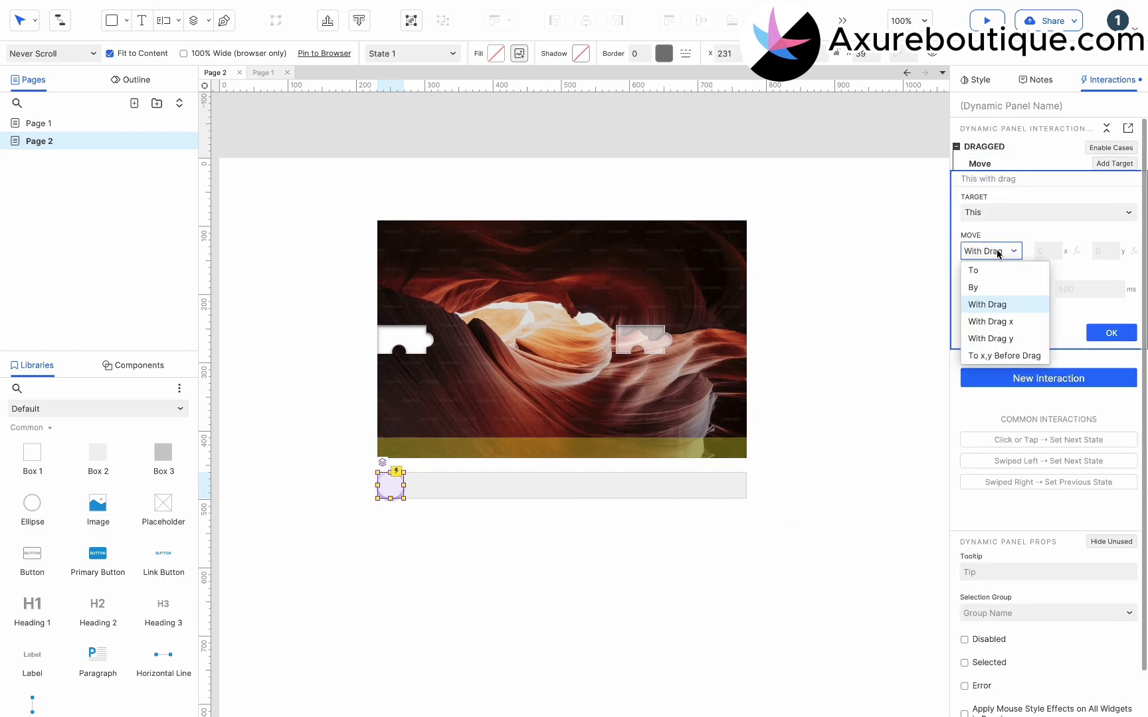
{"action": "left_click", "coordinate": [1004, 321]}
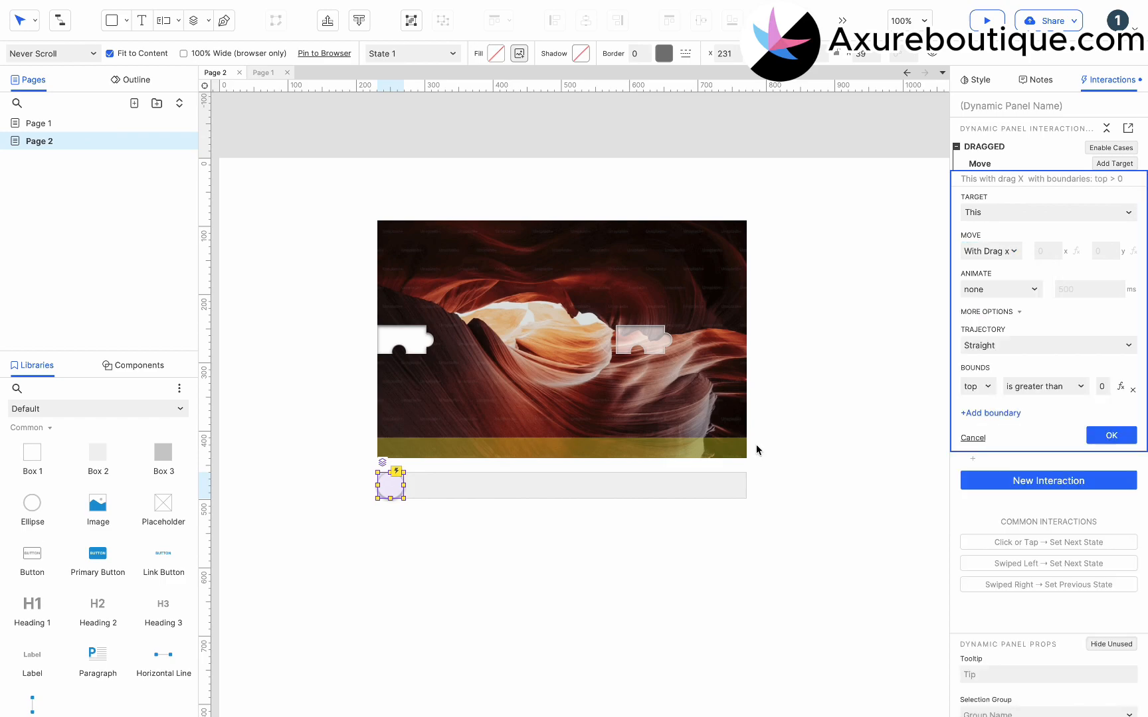
Step: Name the grey drag bar below the image "Track"
{"action": "left_click", "coordinate": [726, 468]}
{"action": "left_click", "coordinate": [730, 478]}
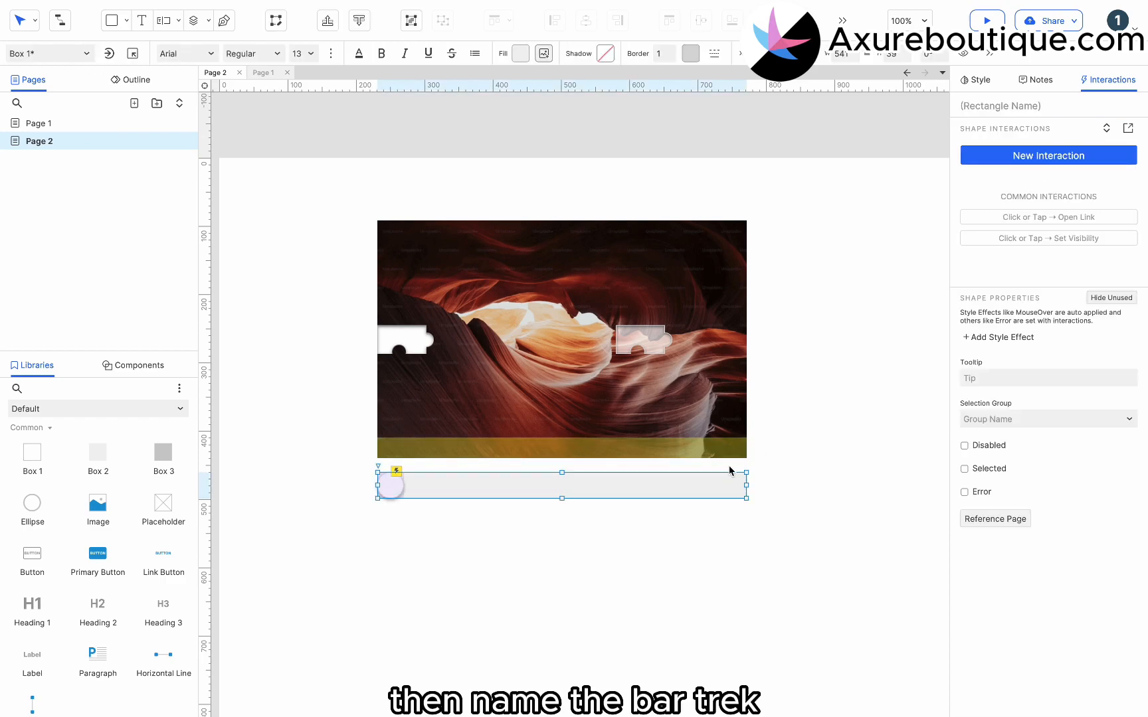
{"action": "left_click", "coordinate": [1001, 105]}
{"action": "type", "text": "T"}
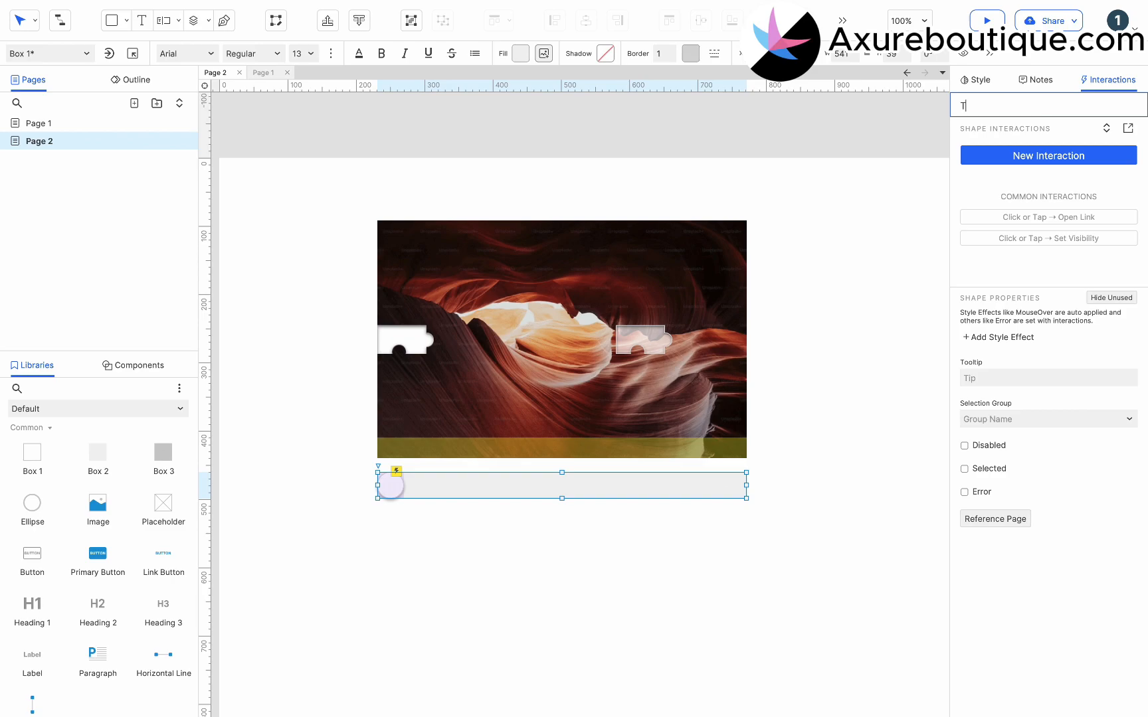
Step: For the boundary value of the handle panel's Move action, define local variable LVAR1 as the widget Track
{"action": "left_click", "coordinate": [391, 485]}
{"action": "left_click", "coordinate": [1010, 179]}
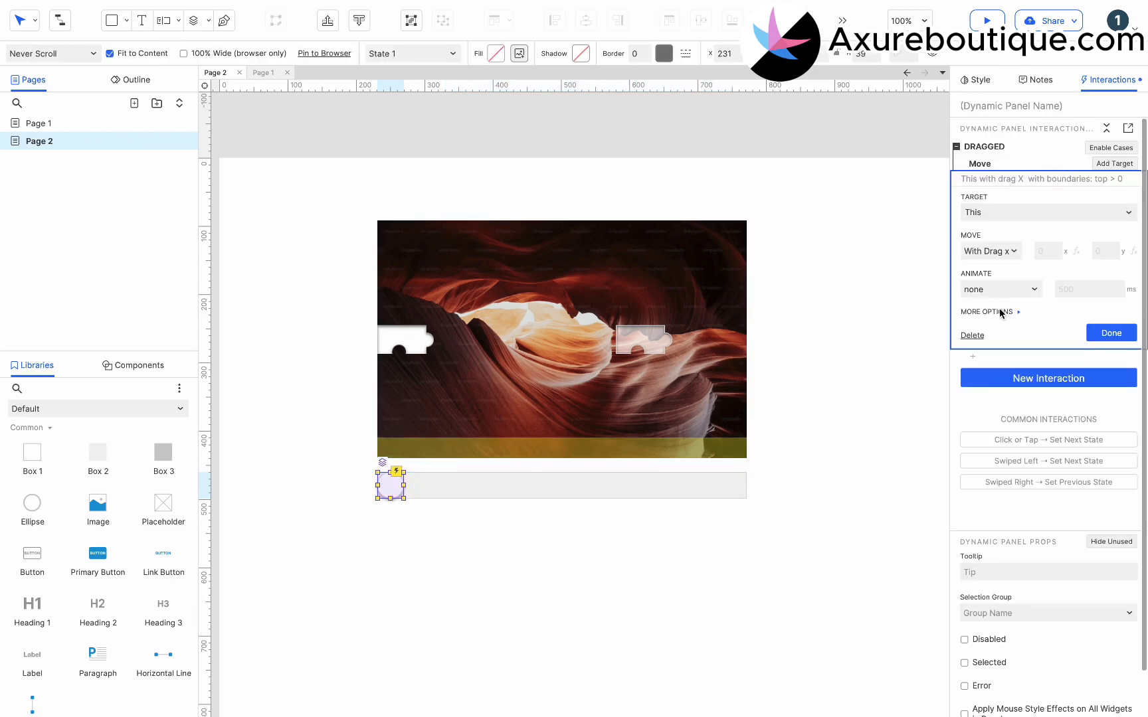
{"action": "left_click", "coordinate": [996, 312]}
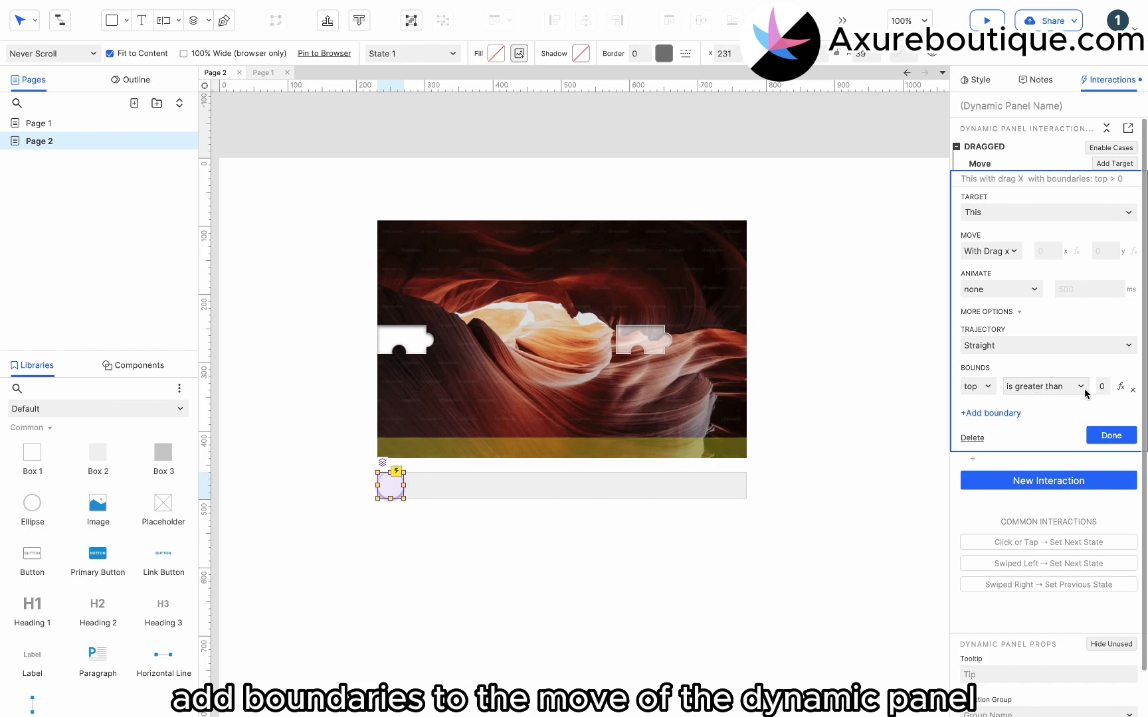
{"action": "left_click", "coordinate": [1121, 386]}
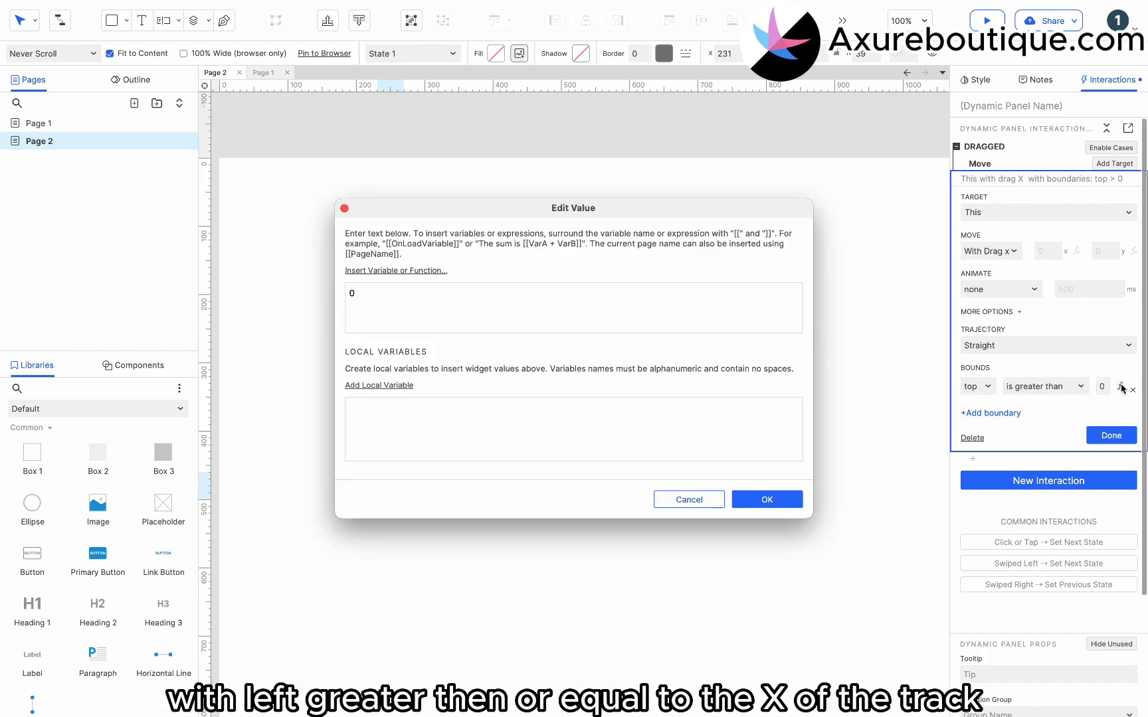
{"action": "left_click", "coordinate": [405, 386]}
{"action": "left_click", "coordinate": [544, 413]}
{"action": "left_click", "coordinate": [527, 534]}
{"action": "left_click", "coordinate": [654, 412]}
{"action": "type", "text": "tra"}
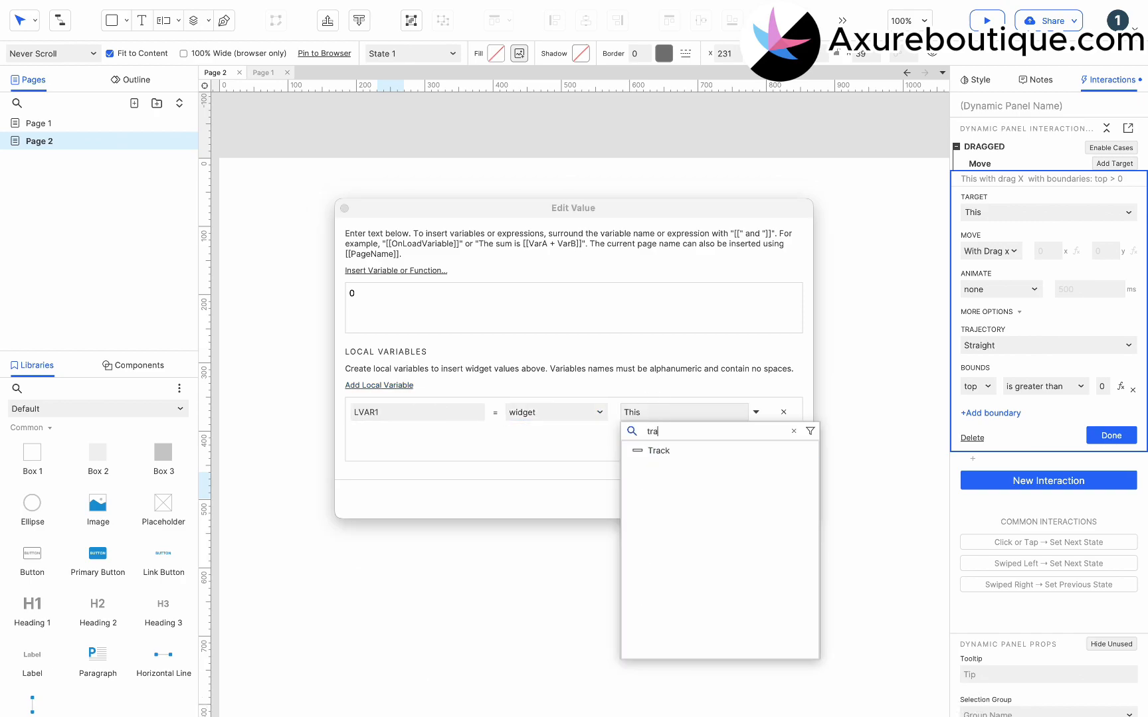
{"action": "left_click", "coordinate": [657, 450]}
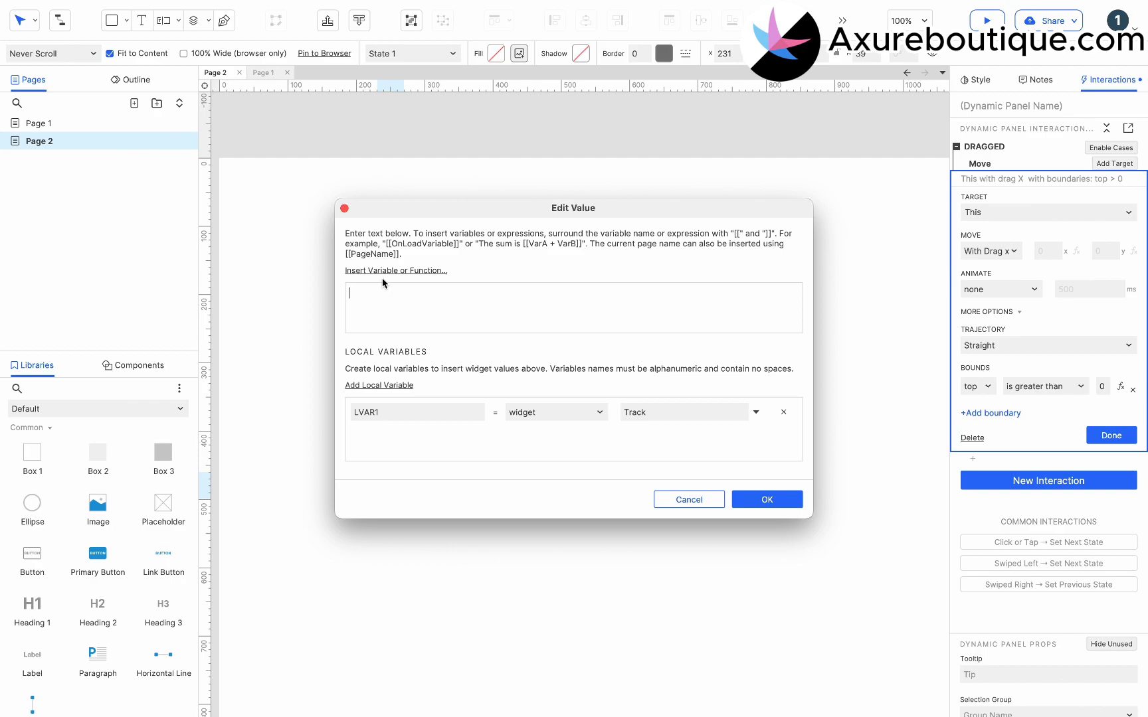
Step: Set the boundary value to [[LVAR1.x]] and apply the boundary to the left edge
{"action": "left_click", "coordinate": [384, 271]}
{"action": "left_click", "coordinate": [389, 363]}
{"action": "left_click", "coordinate": [760, 499]}
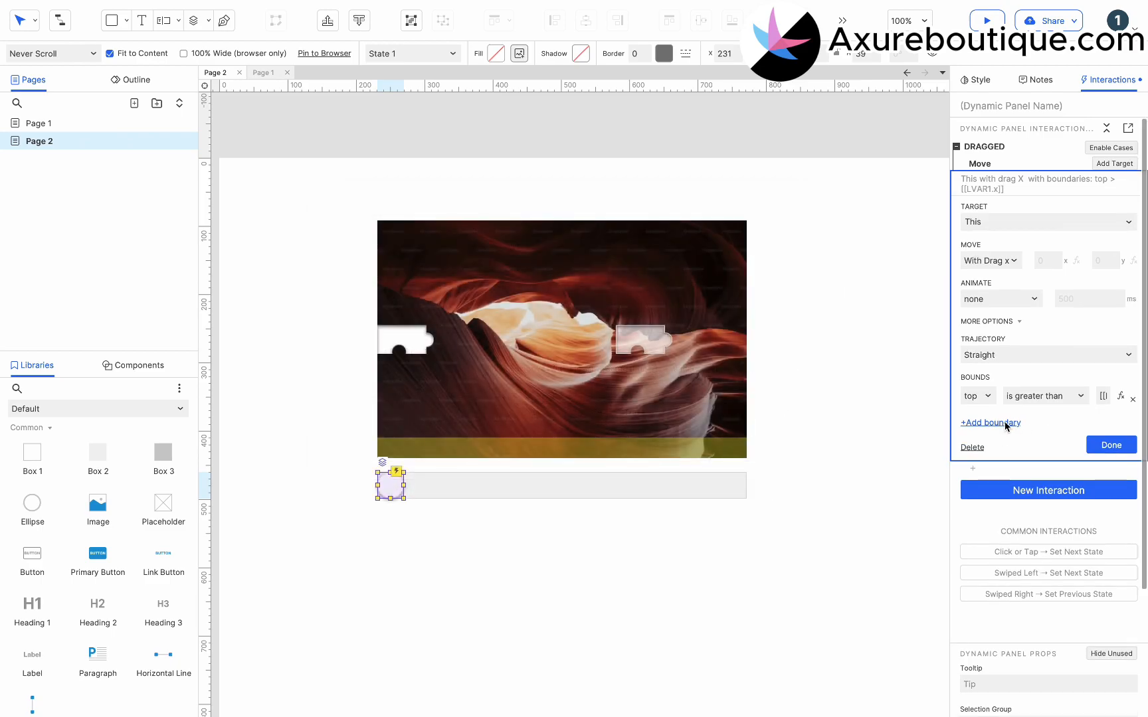
{"action": "left_click", "coordinate": [978, 396]}
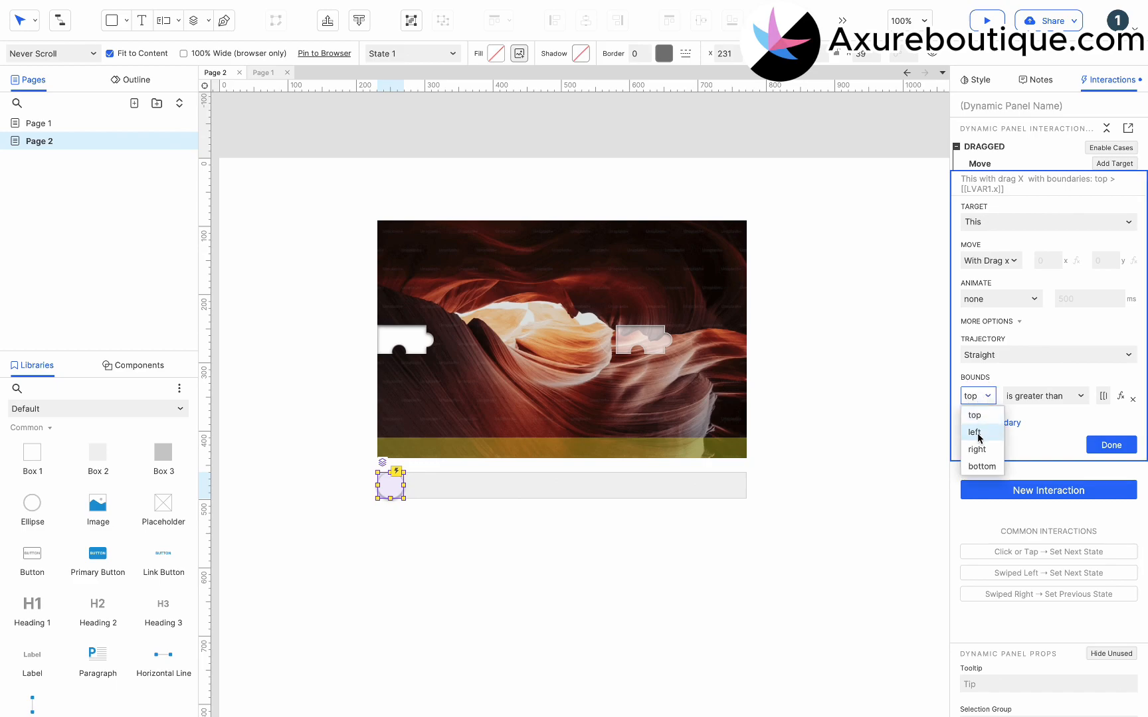
{"action": "left_click", "coordinate": [978, 433]}
Step: Add a second boundary to the move for the right edge with the value [[LVAR1.x]]
{"action": "left_click", "coordinate": [989, 423]}
{"action": "left_click", "coordinate": [988, 425]}
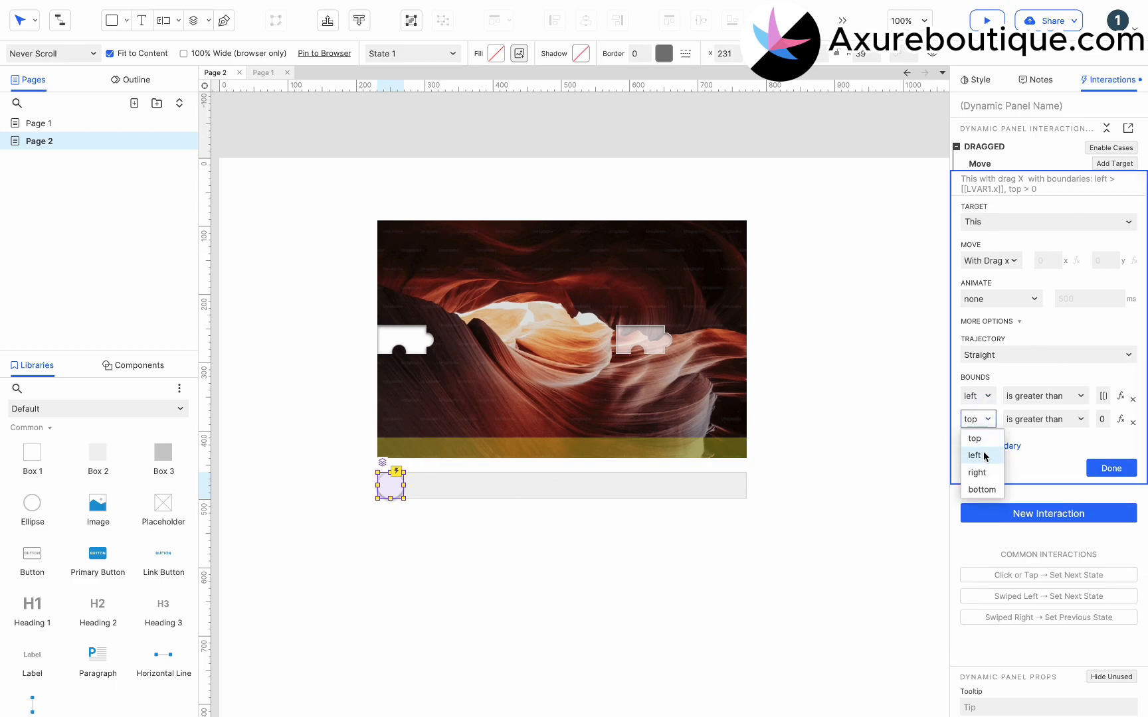
{"action": "left_click", "coordinate": [982, 472]}
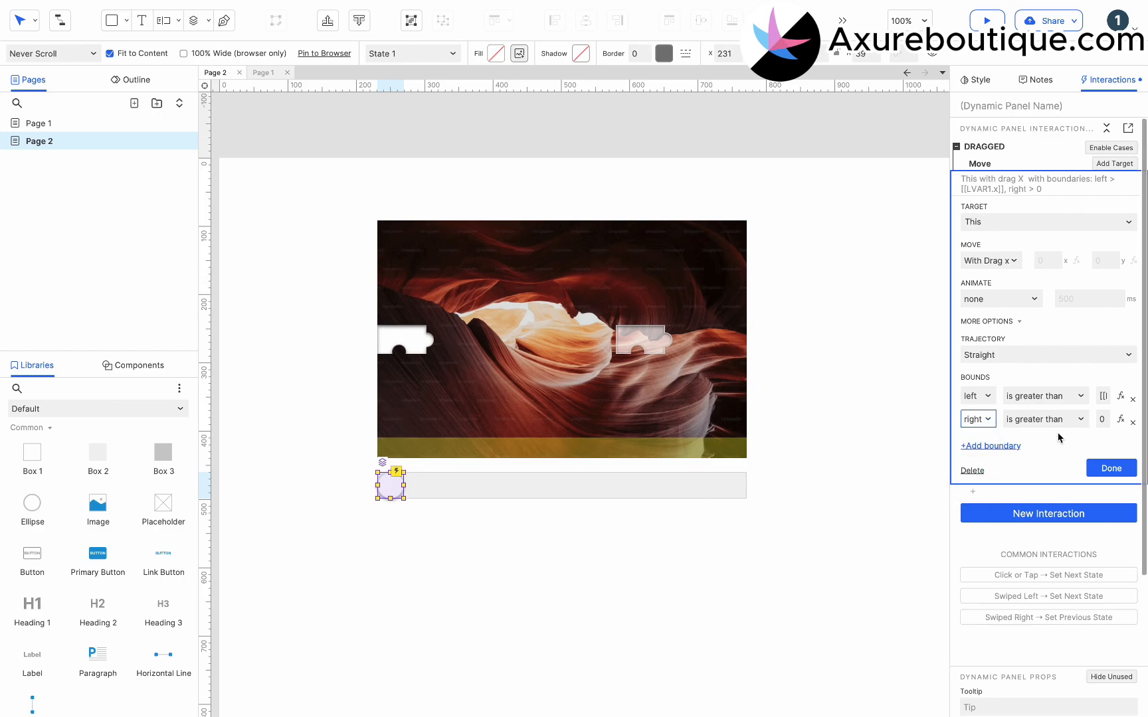
{"action": "left_click", "coordinate": [1103, 397]}
{"action": "left_click", "coordinate": [1102, 423]}
{"action": "type", "text": "[[LVAR1.x]]"}
Step: For the right boundary's value in the handle panel's Move action, define local variable LVAR1 as the widget Track
{"action": "left_click", "coordinate": [1122, 422]}
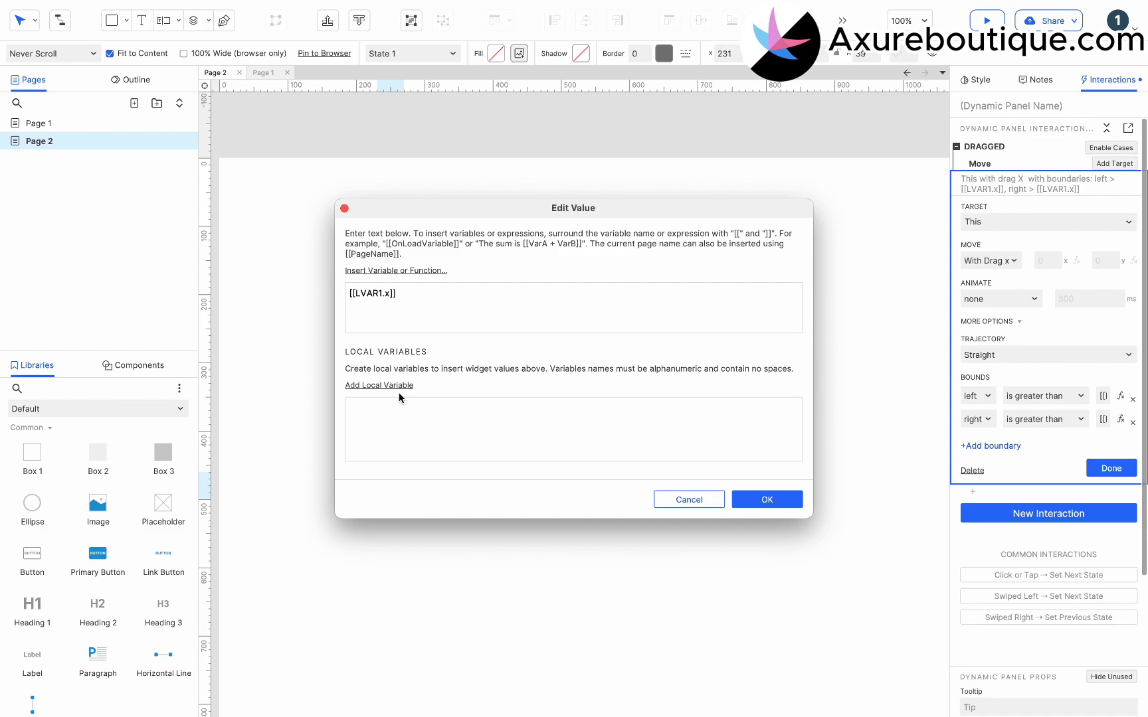
{"action": "left_click", "coordinate": [399, 386]}
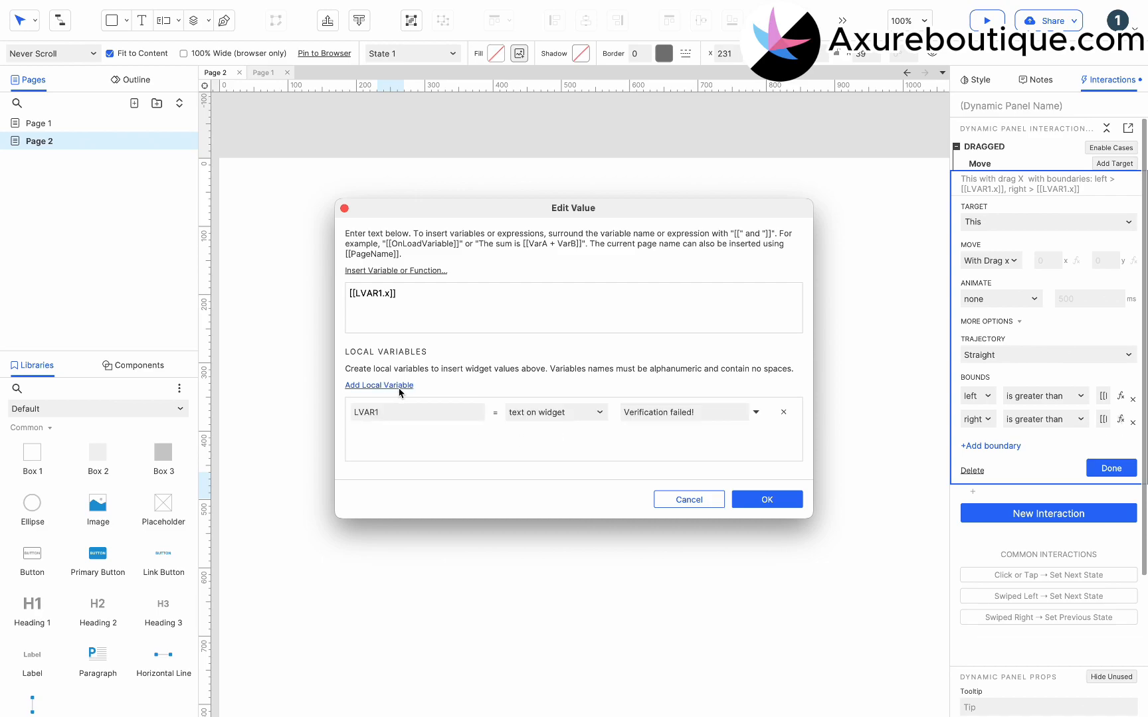
{"action": "left_click", "coordinate": [562, 411]}
{"action": "left_click", "coordinate": [552, 526]}
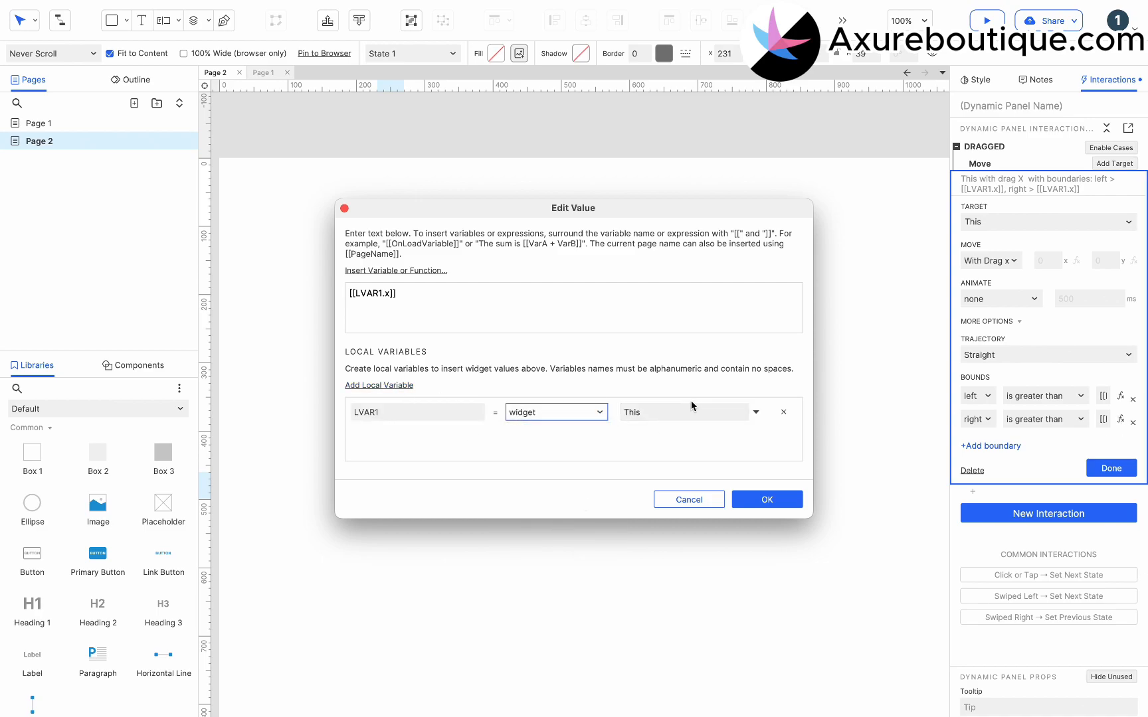
{"action": "left_click", "coordinate": [679, 417]}
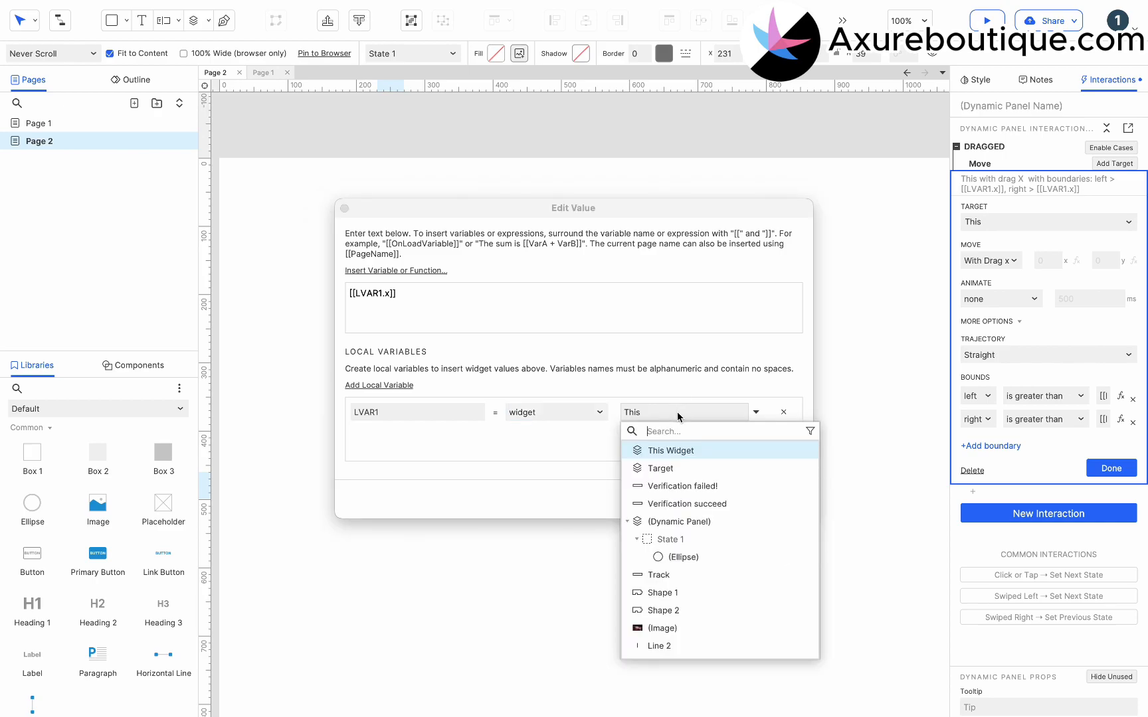
{"action": "left_click", "coordinate": [659, 575]}
Step: Set the right boundary to is less than [[LVAR1.right]] and finish editing the Move action
{"action": "left_click", "coordinate": [388, 293]}
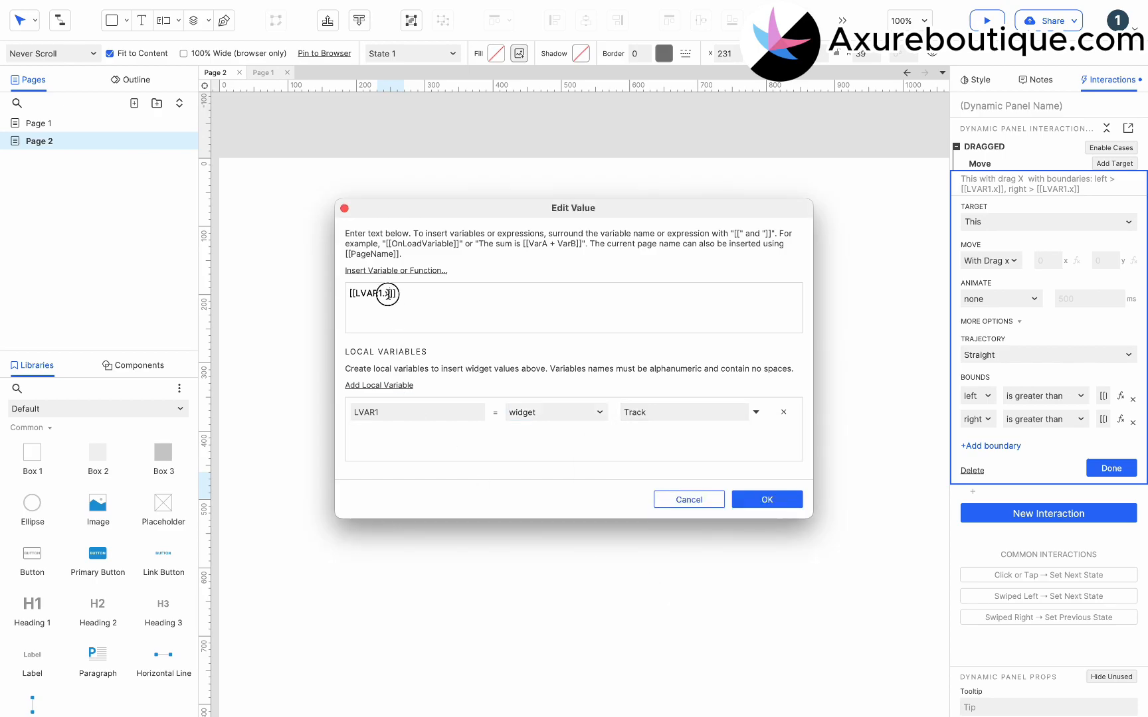
{"action": "type", "text": "right"}
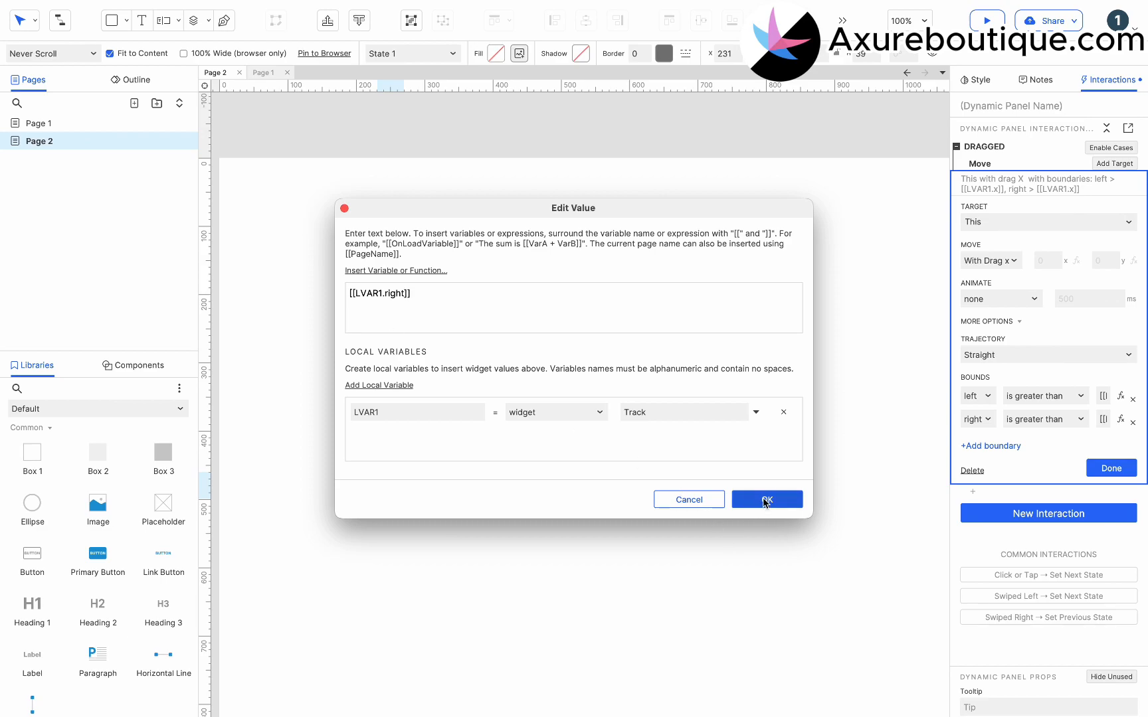
{"action": "left_click", "coordinate": [766, 500]}
{"action": "left_click", "coordinate": [1046, 419]}
{"action": "left_click", "coordinate": [1031, 472]}
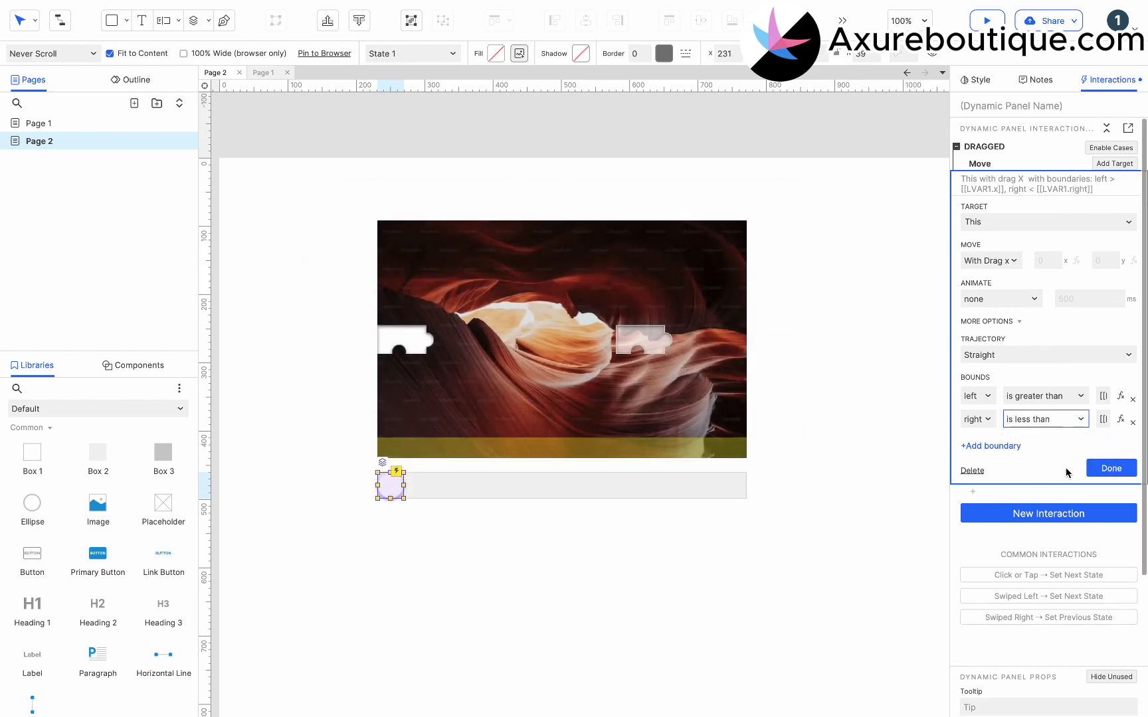
{"action": "left_click", "coordinate": [1106, 469]}
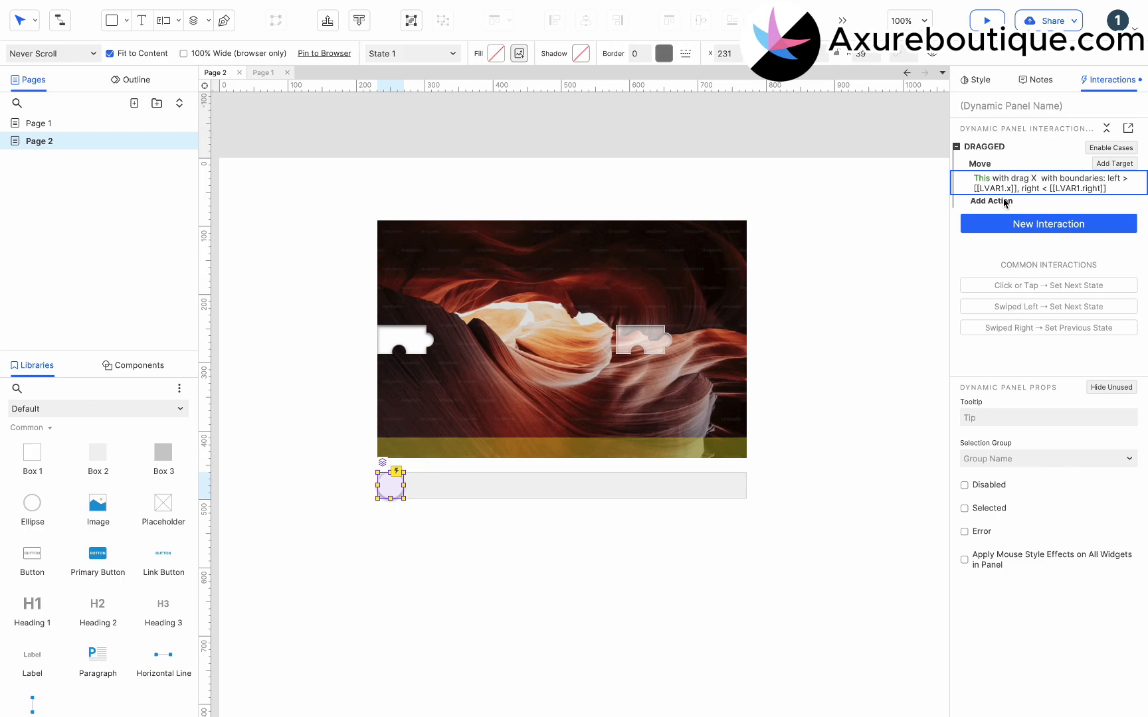
Step: Duplicate the handle's Move action under Dragged and set the copy's target to Shape 1, keeping its boundaries
{"action": "left_click", "coordinate": [990, 166]}
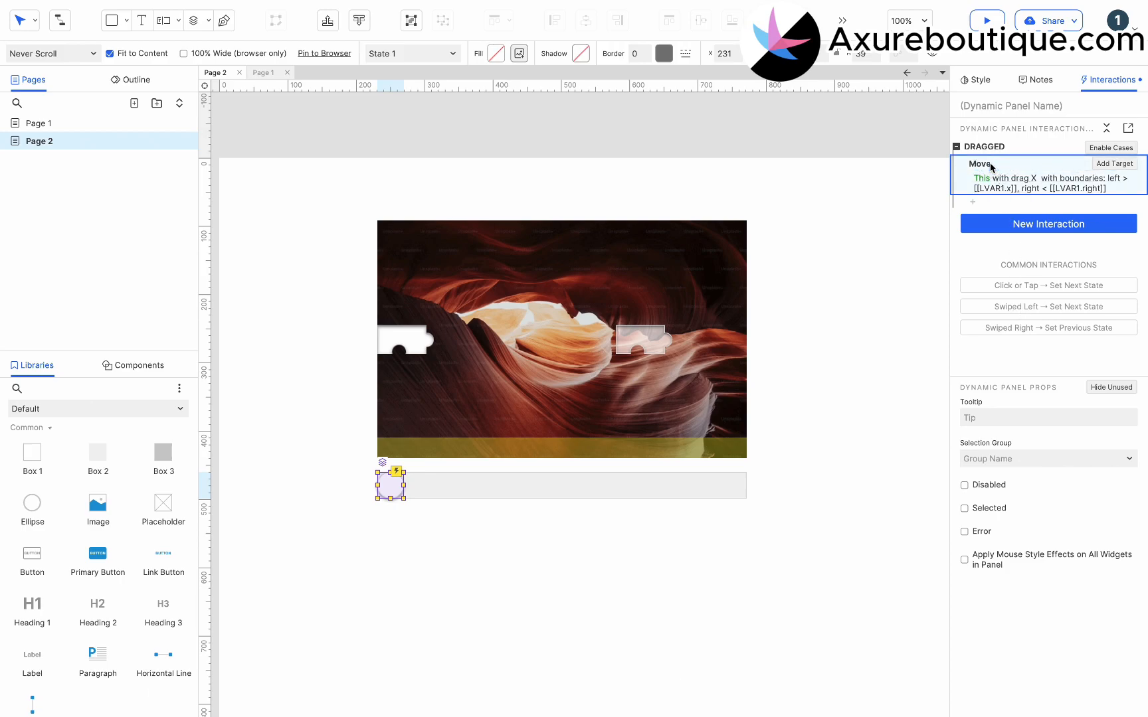
{"action": "key", "text": "ctrl+v"}
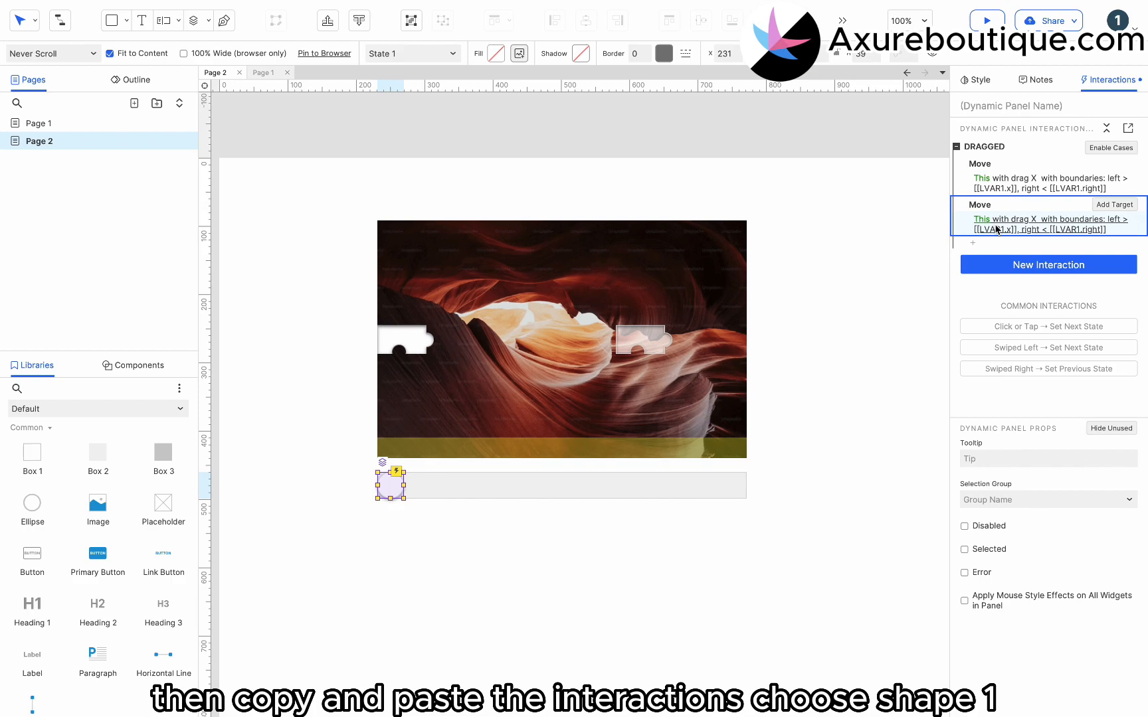
{"action": "left_click", "coordinate": [990, 224]}
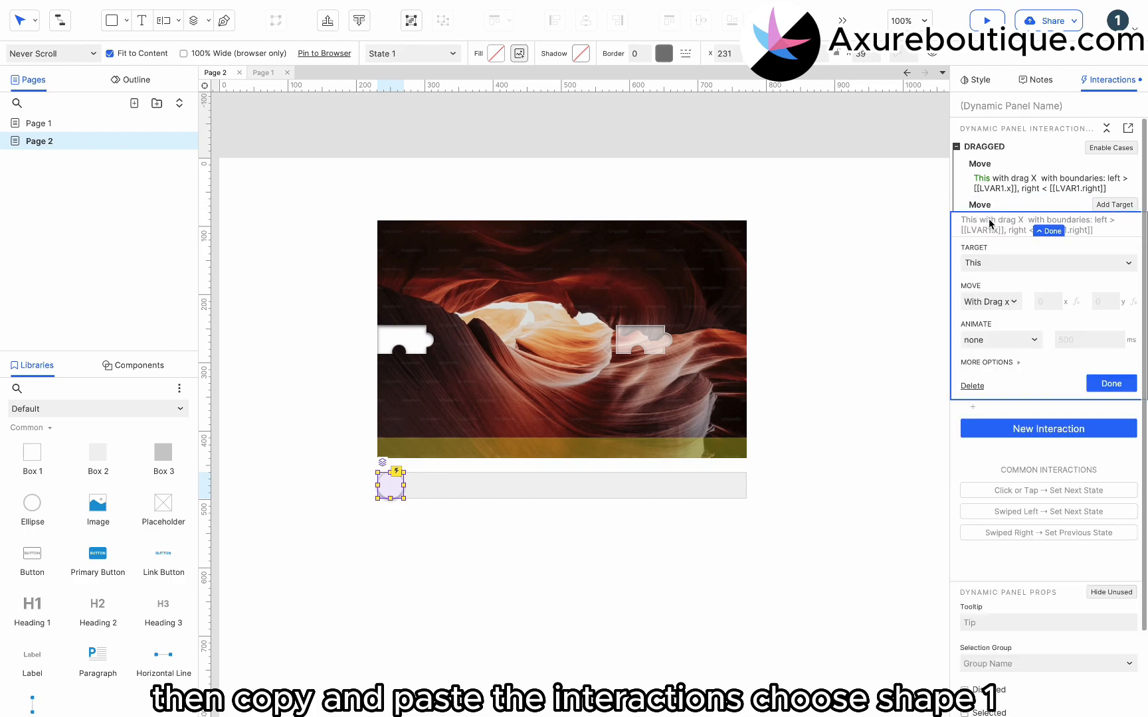
{"action": "left_click", "coordinate": [993, 262]}
{"action": "type", "text": "sha"}
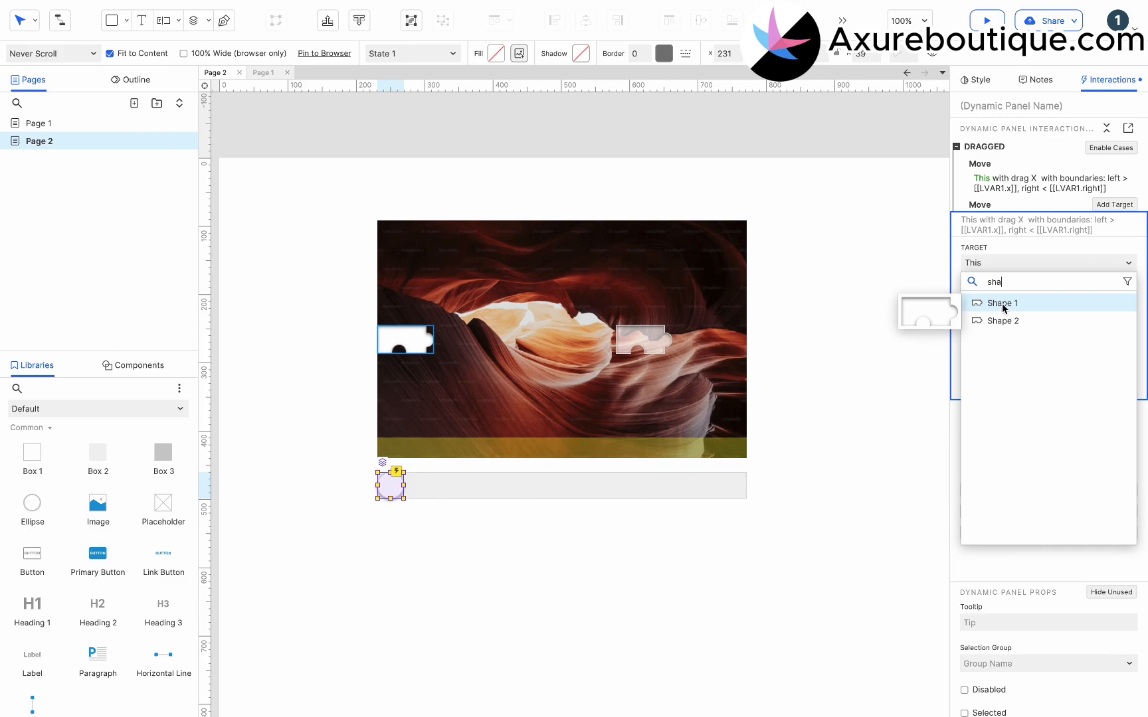
{"action": "left_click", "coordinate": [1001, 303]}
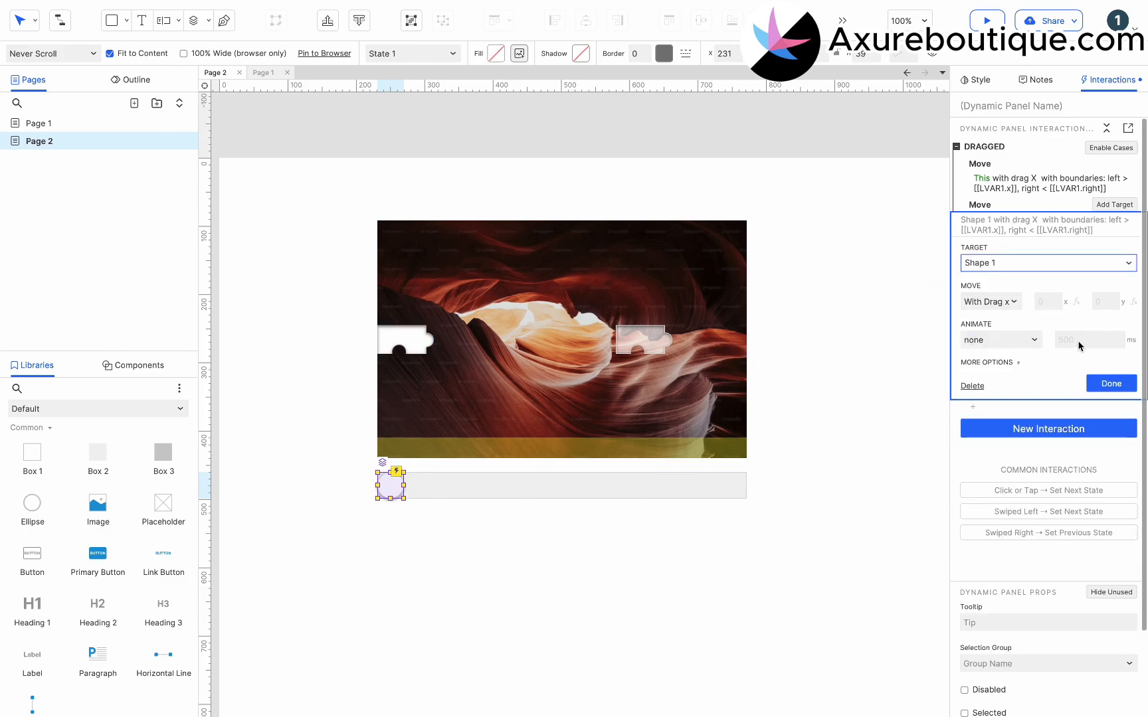
{"action": "left_click", "coordinate": [1011, 362]}
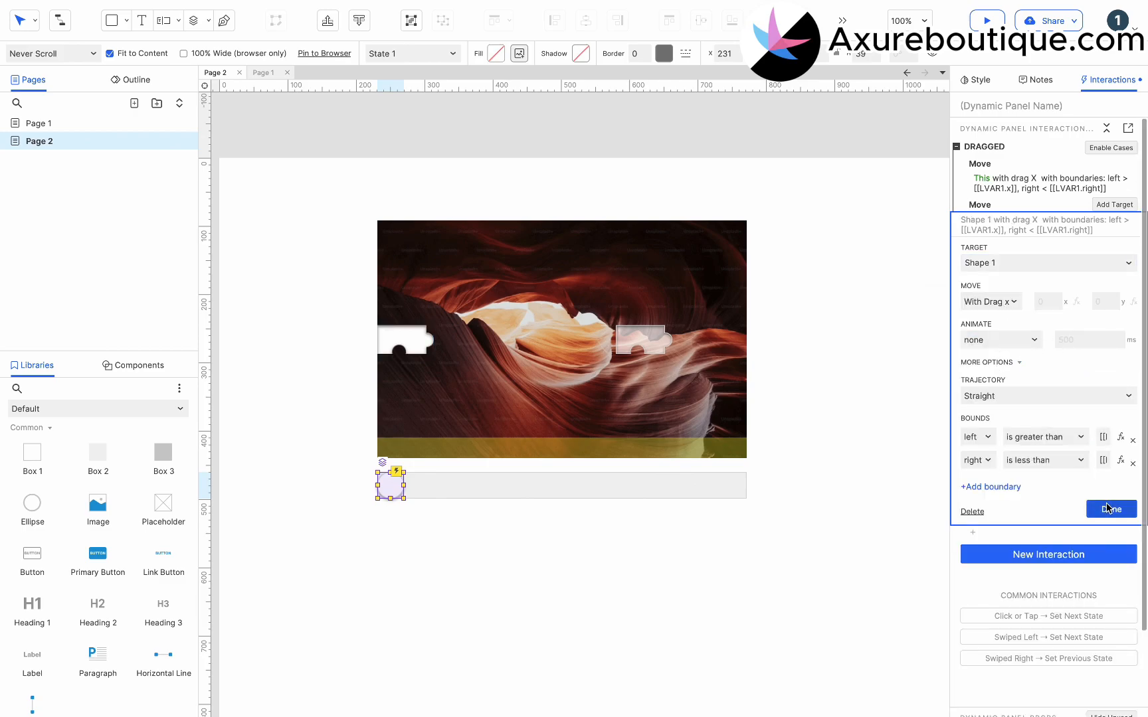
{"action": "left_click", "coordinate": [1107, 510]}
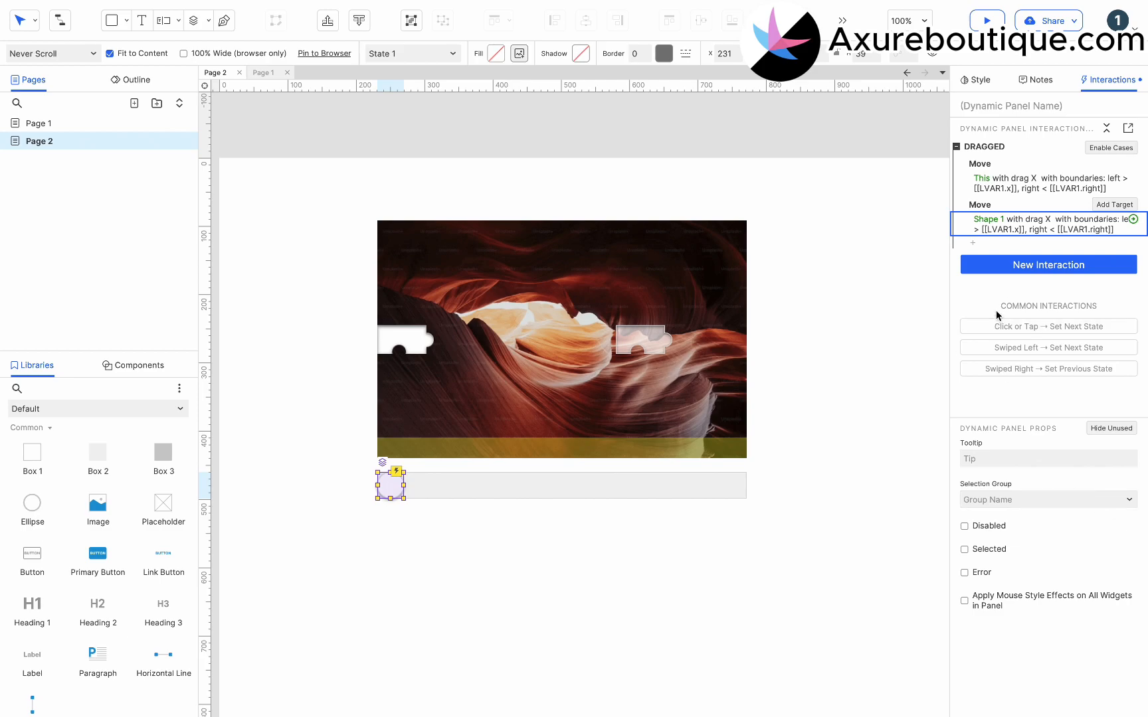
Step: Add a Drag Dropped interaction to the handle panel and enable a case for it
{"action": "left_click", "coordinate": [1025, 263]}
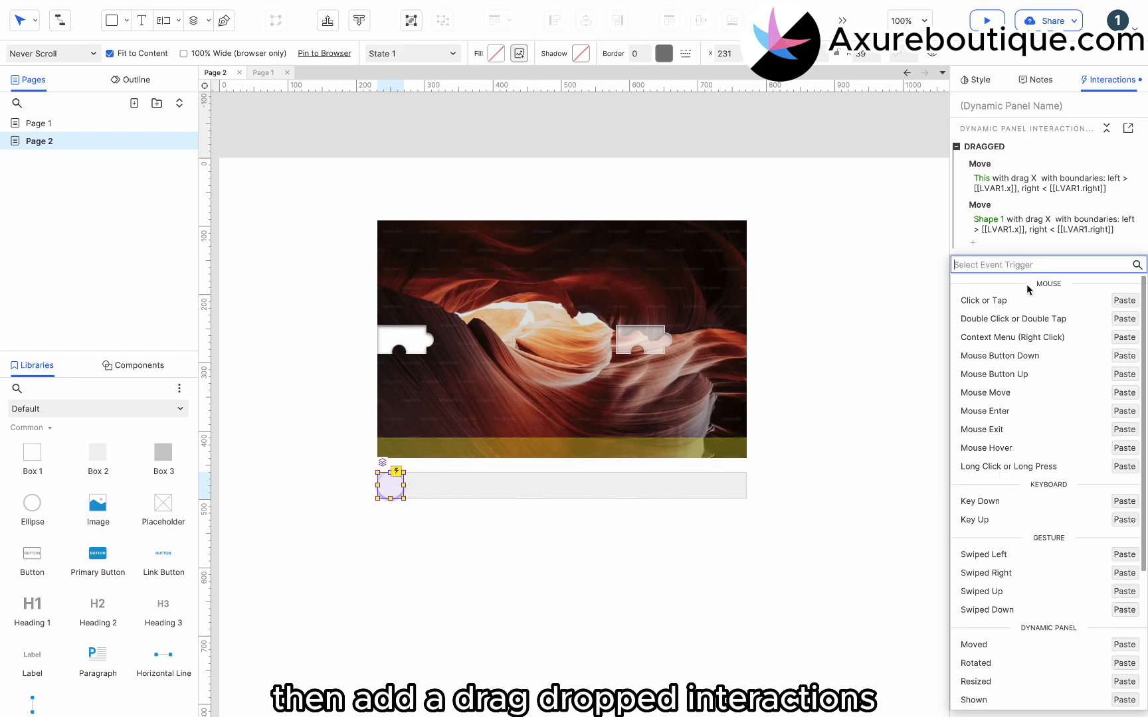
{"action": "scroll", "coordinate": [1025, 451], "scroll_direction": "down", "scroll_amount": 3}
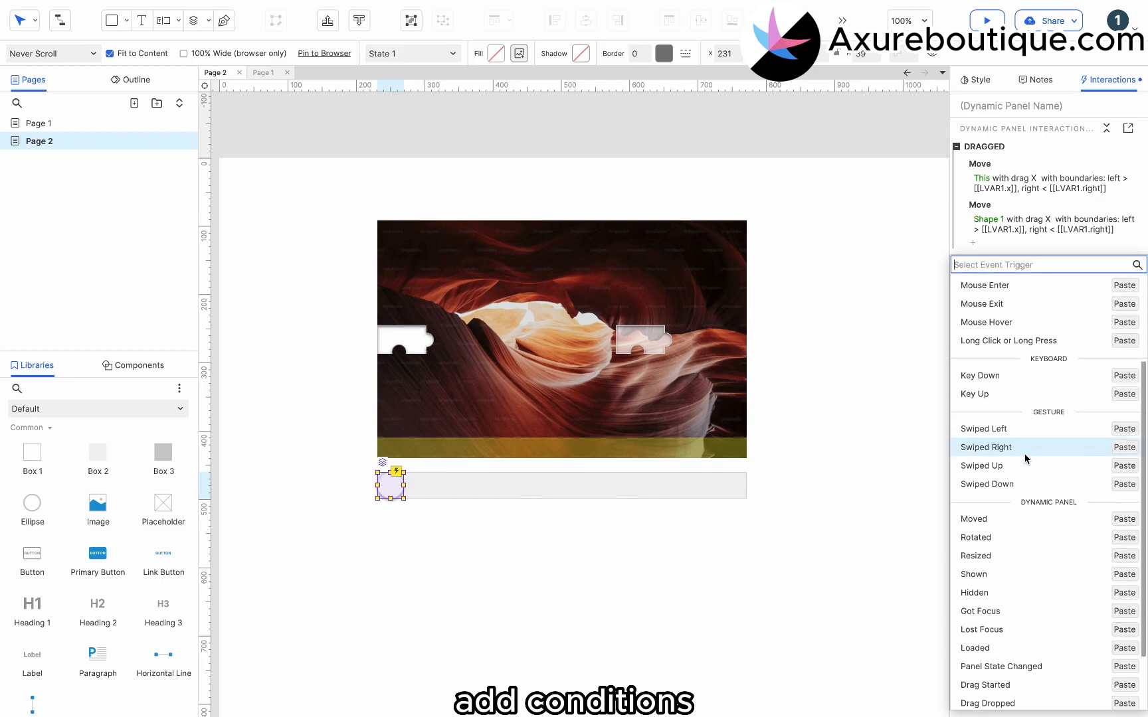
{"action": "scroll", "coordinate": [1025, 465], "scroll_direction": "down", "scroll_amount": 1}
{"action": "left_click", "coordinate": [998, 651]}
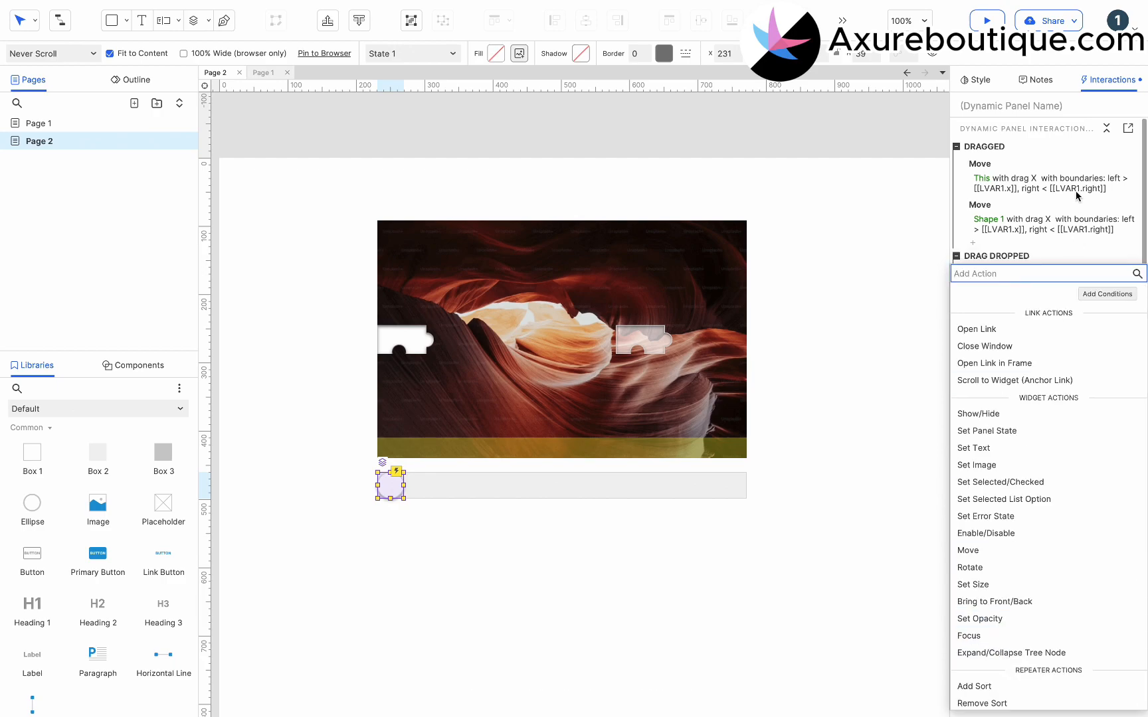
{"action": "left_click", "coordinate": [1056, 245]}
{"action": "left_click", "coordinate": [1121, 261]}
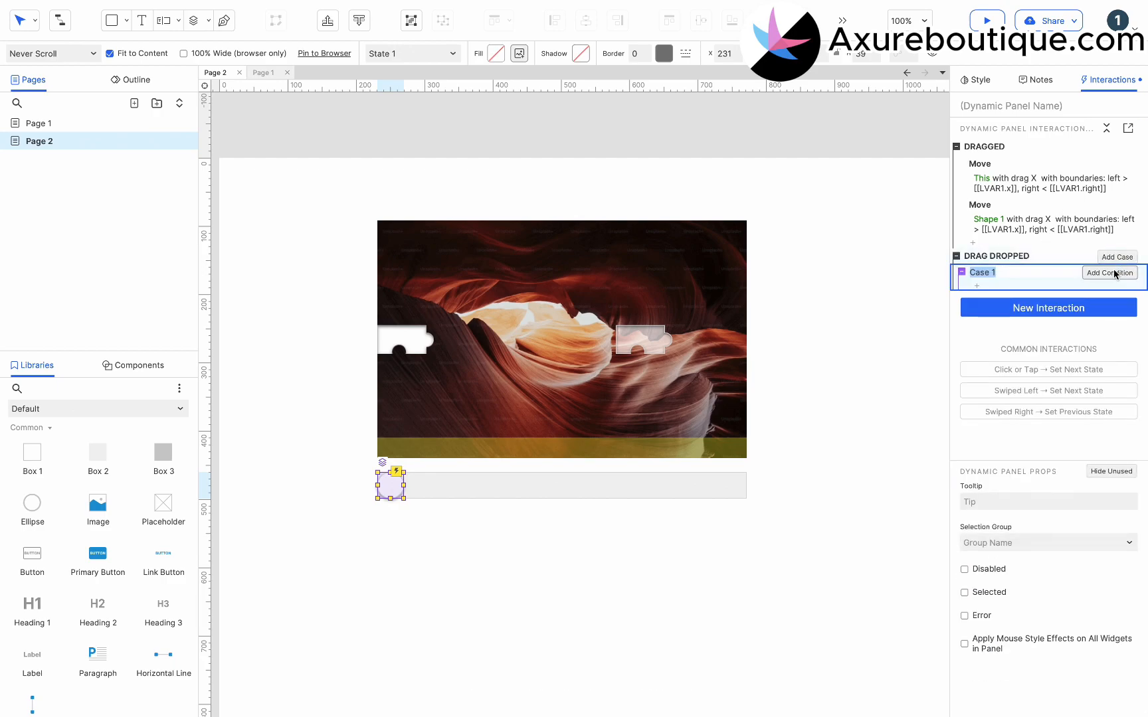
Step: Give Case 1 the condition that the area of widget Shape 1 is over the area of widget Line 1, and add a second condition row
{"action": "left_click", "coordinate": [1108, 272]}
{"action": "left_click", "coordinate": [361, 294]}
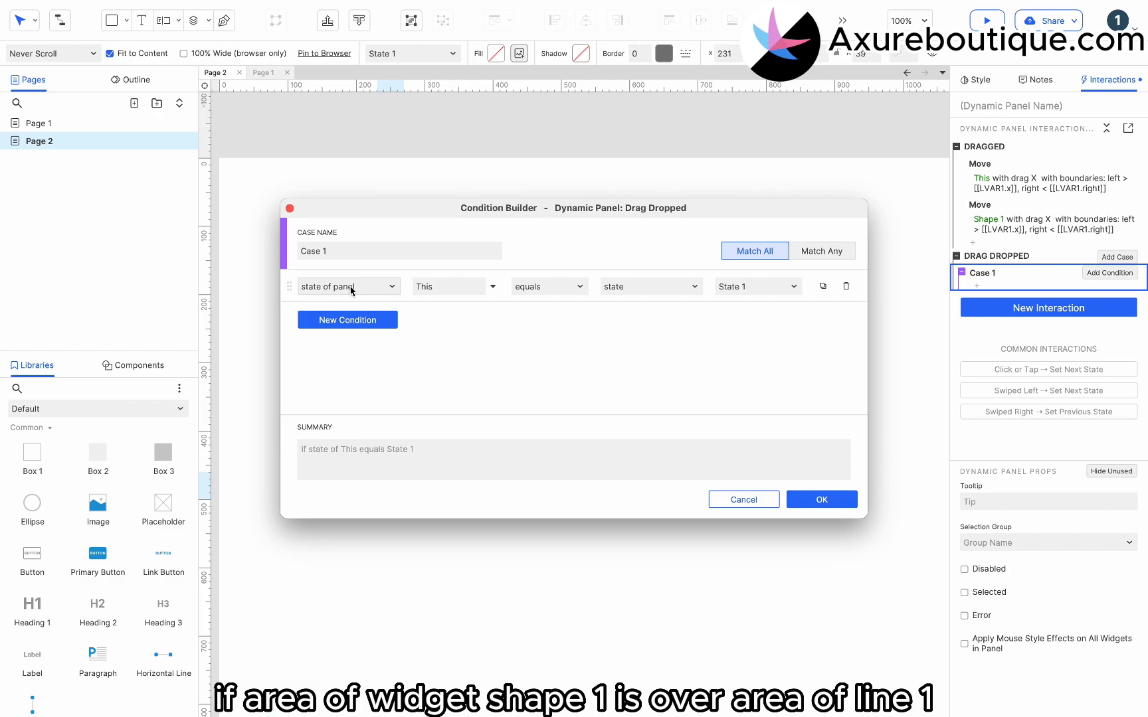
{"action": "left_click", "coordinate": [346, 287]}
{"action": "left_click", "coordinate": [353, 541]}
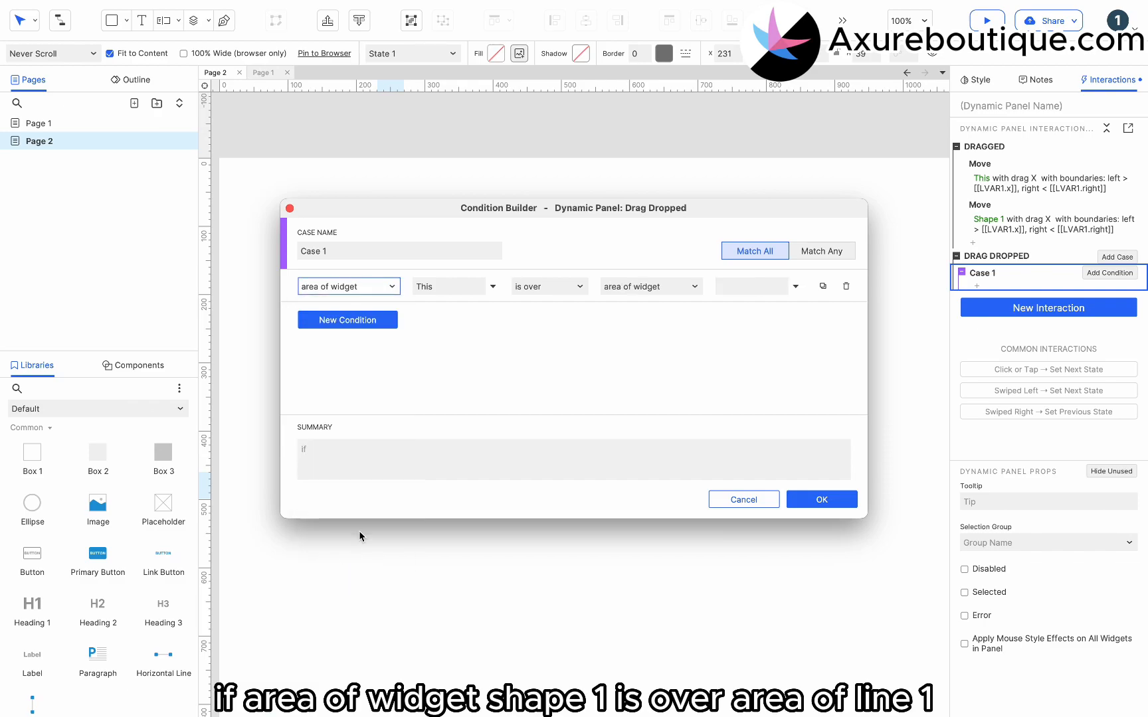
{"action": "mouse_move", "coordinate": [502, 209]}
{"action": "left_mouse_down"}
{"action": "mouse_move", "coordinate": [502, 477]}
{"action": "mouse_move", "coordinate": [625, 477]}
{"action": "mouse_move", "coordinate": [534, 227]}
{"action": "mouse_move", "coordinate": [543, 210]}
{"action": "mouse_move", "coordinate": [512, 200]}
{"action": "left_mouse_up"}
{"action": "left_click", "coordinate": [461, 279]}
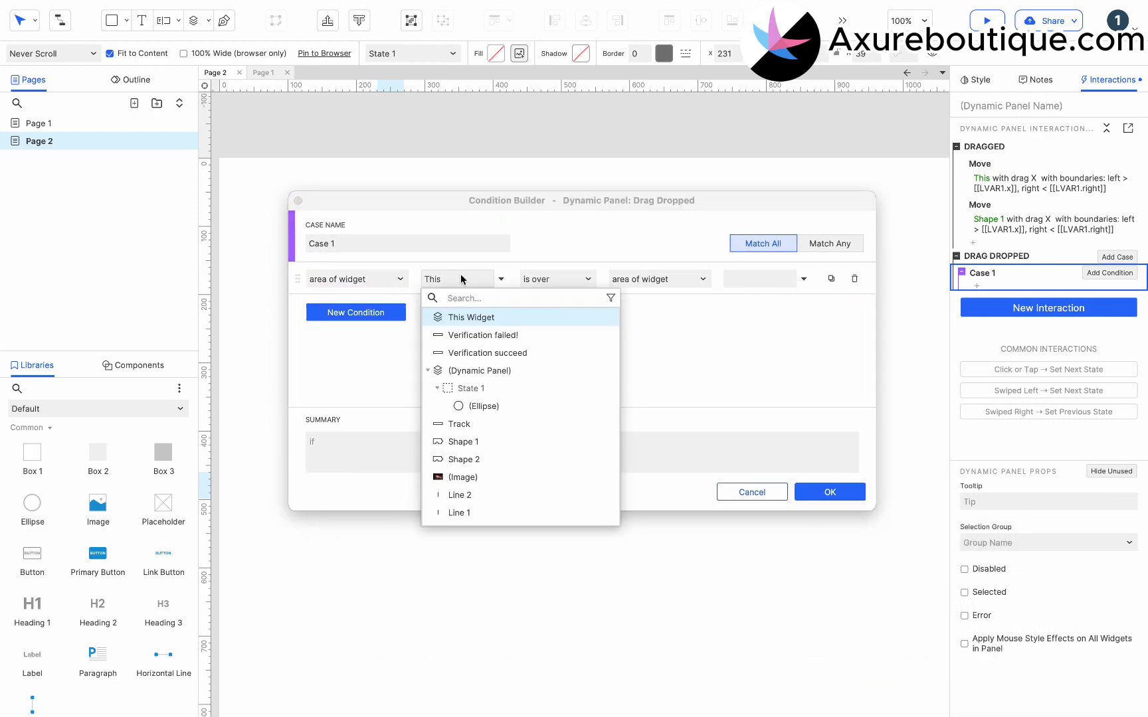
{"action": "left_click", "coordinate": [478, 442]}
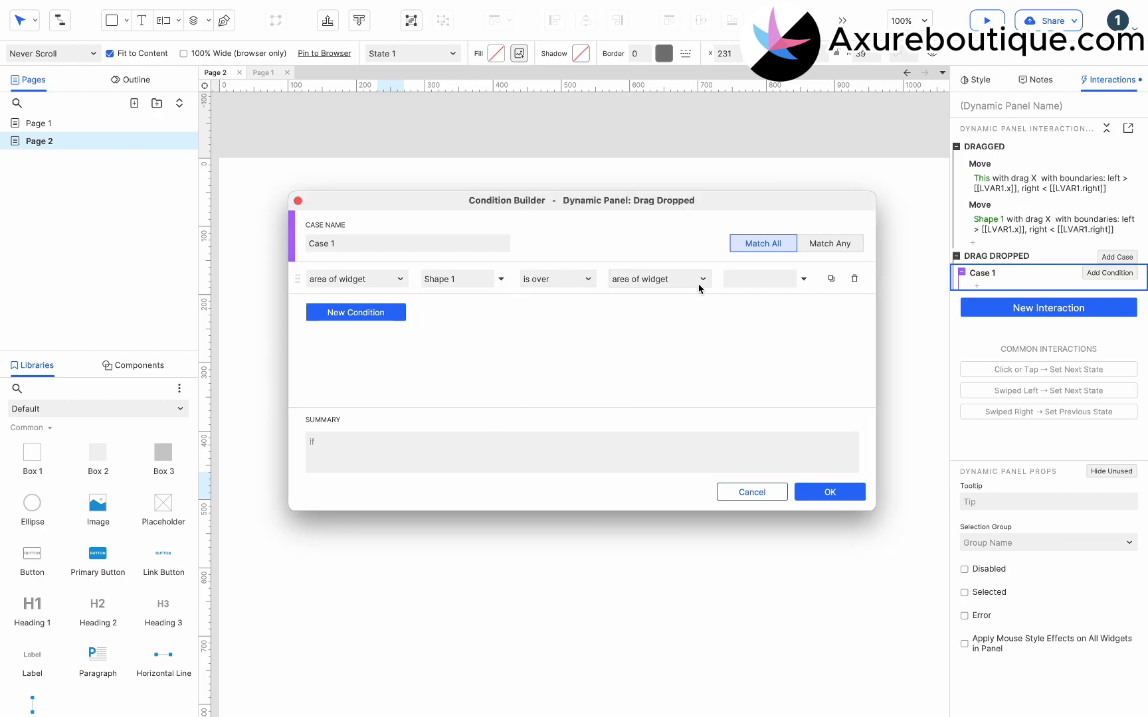
{"action": "left_click", "coordinate": [757, 278]}
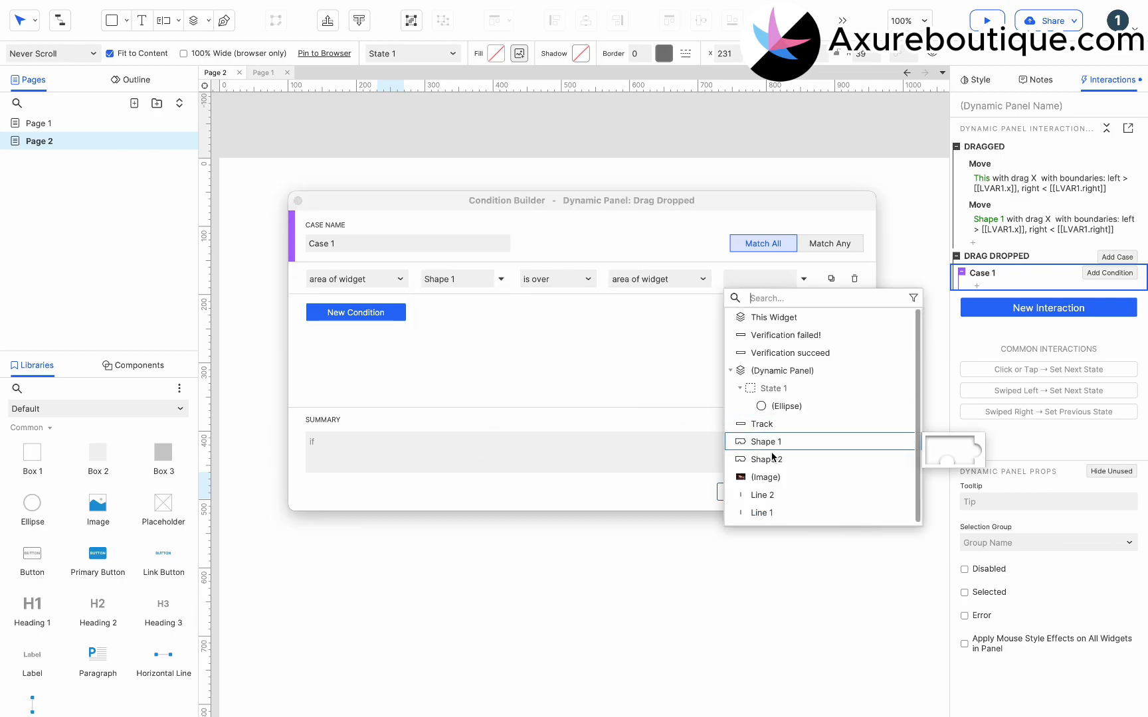
{"action": "left_click", "coordinate": [770, 512]}
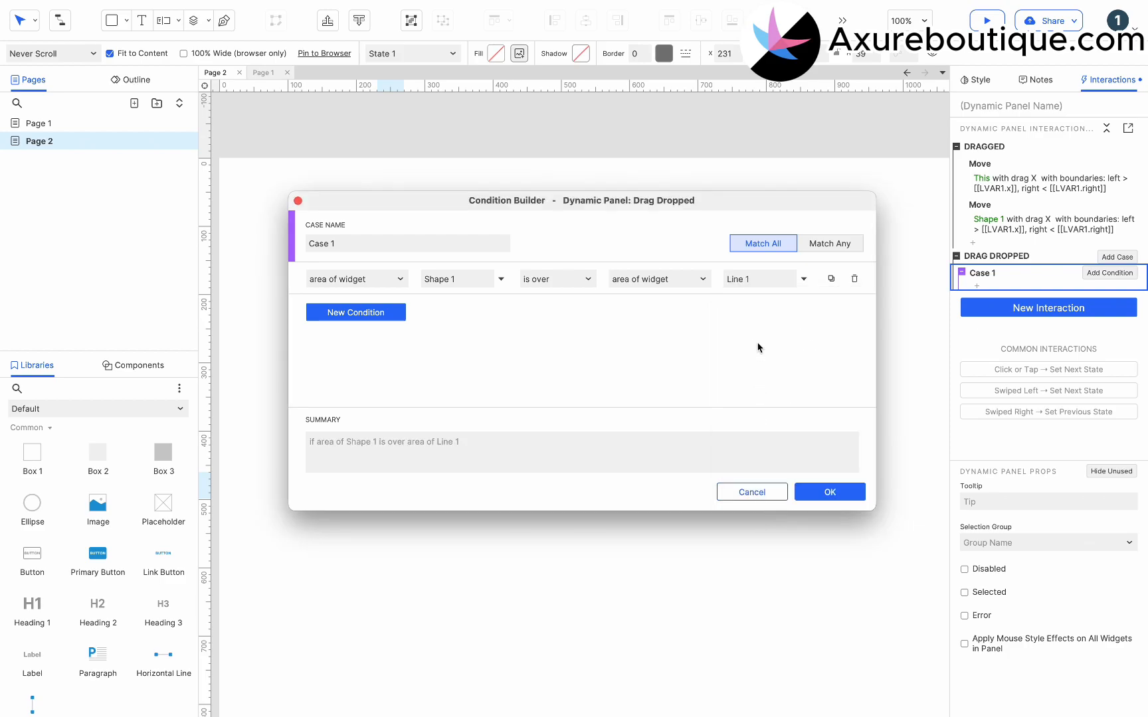
{"action": "left_click", "coordinate": [360, 312]}
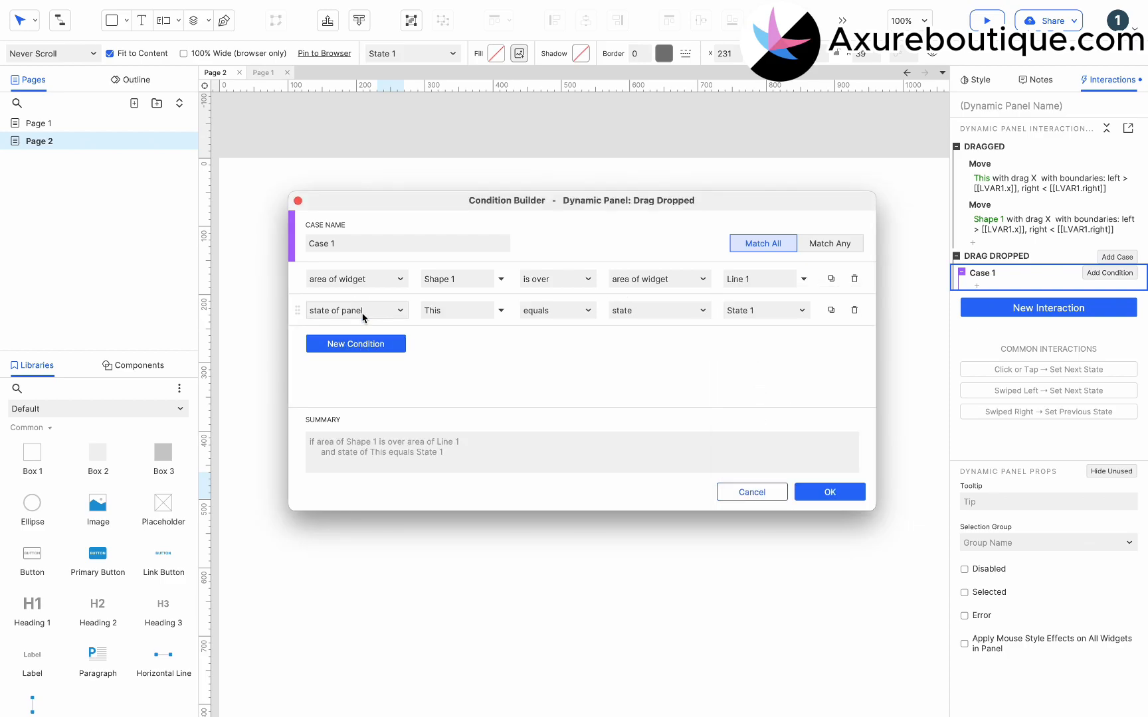
{"action": "left_click", "coordinate": [455, 312]}
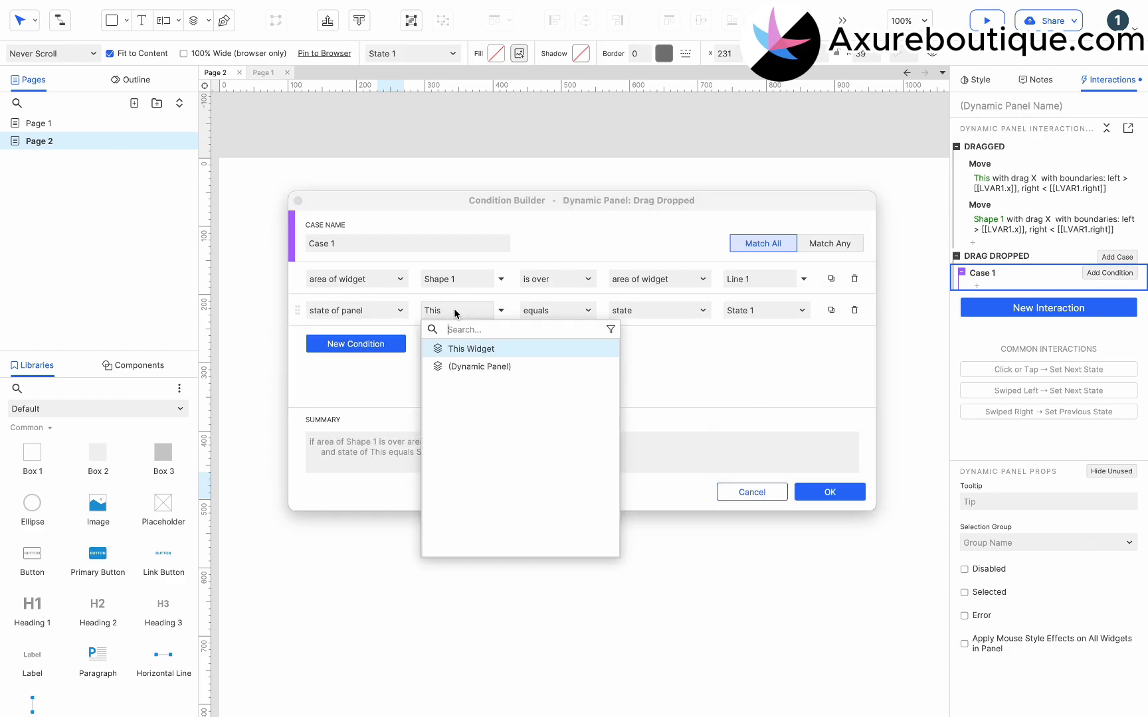
{"action": "type", "text": "sta"}
{"action": "key", "text": "BackSpace"}
{"action": "key", "text": "BackSpace"}
{"action": "key", "text": "BackSpace"}
{"action": "left_click", "coordinate": [371, 309]}
Step: Set Case 1's second condition to area of widget Shape 2 is over area of widget Line 2 and accept the conditions
{"action": "left_click", "coordinate": [370, 310]}
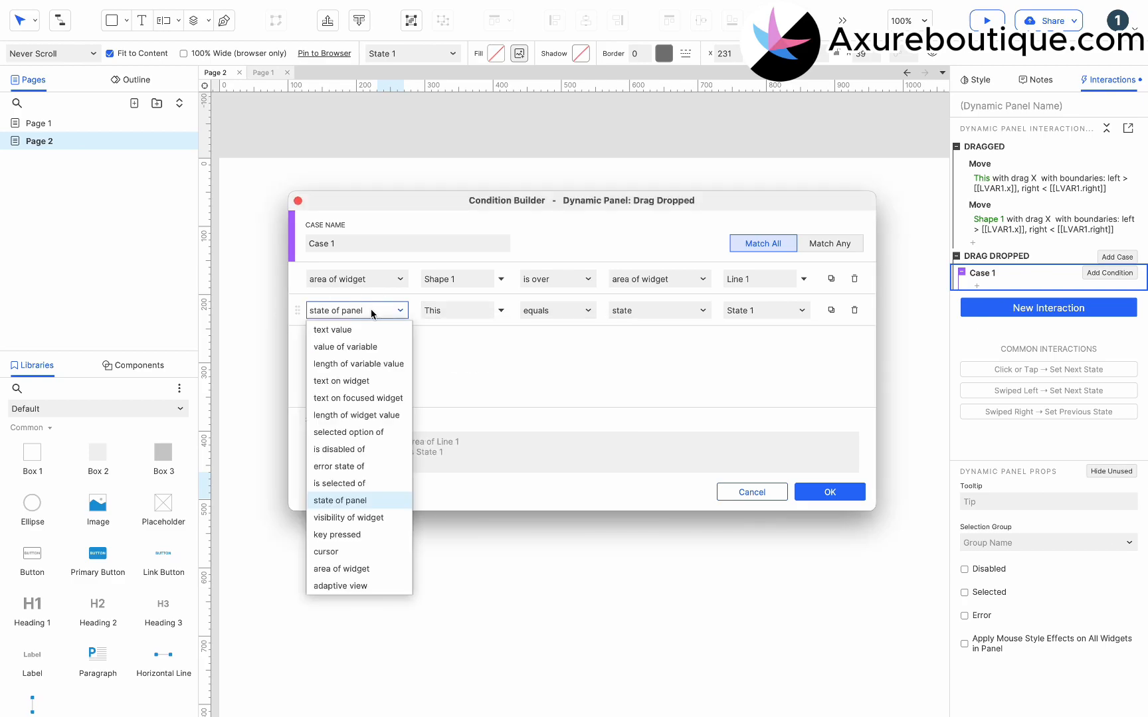
{"action": "left_click", "coordinate": [346, 568]}
{"action": "left_click", "coordinate": [431, 311]}
{"action": "type", "text": "sha"}
{"action": "left_click", "coordinate": [475, 369]}
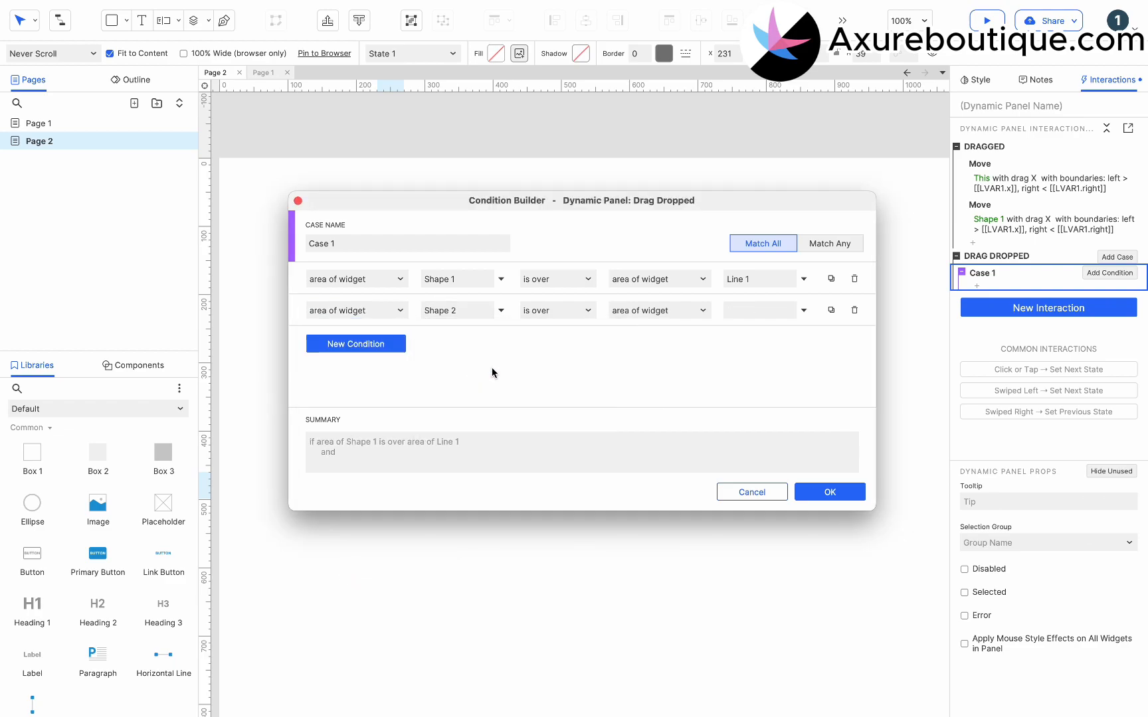
{"action": "left_click", "coordinate": [747, 314]}
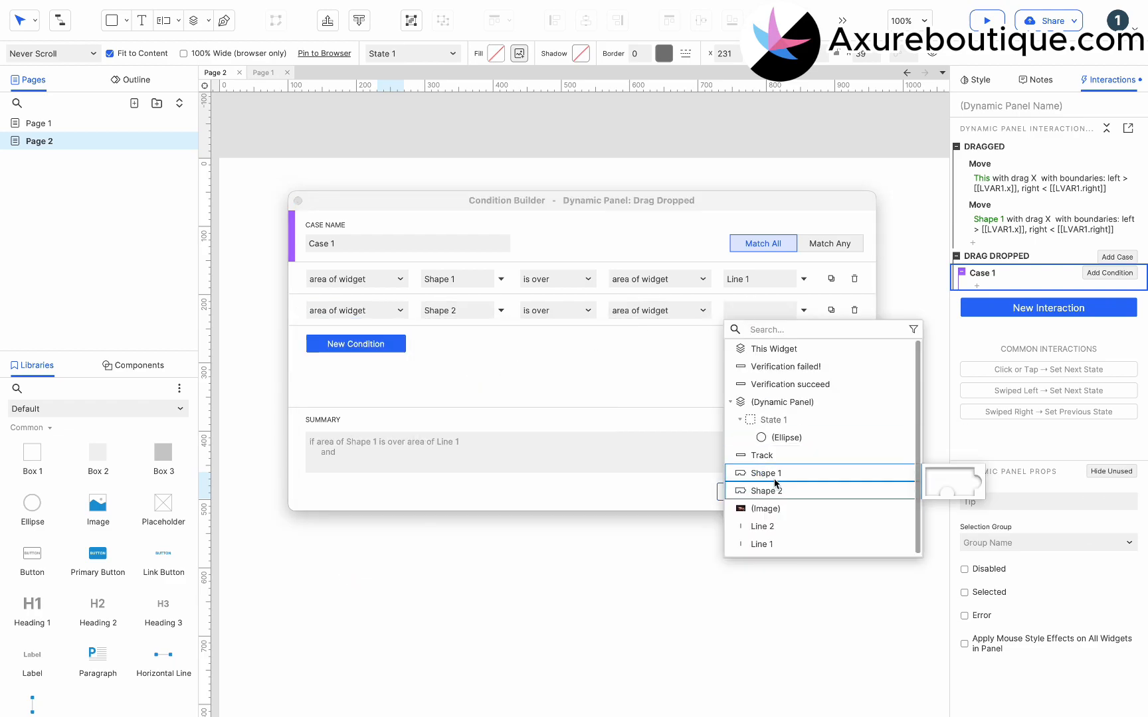
{"action": "left_click", "coordinate": [770, 521]}
{"action": "left_click", "coordinate": [829, 500]}
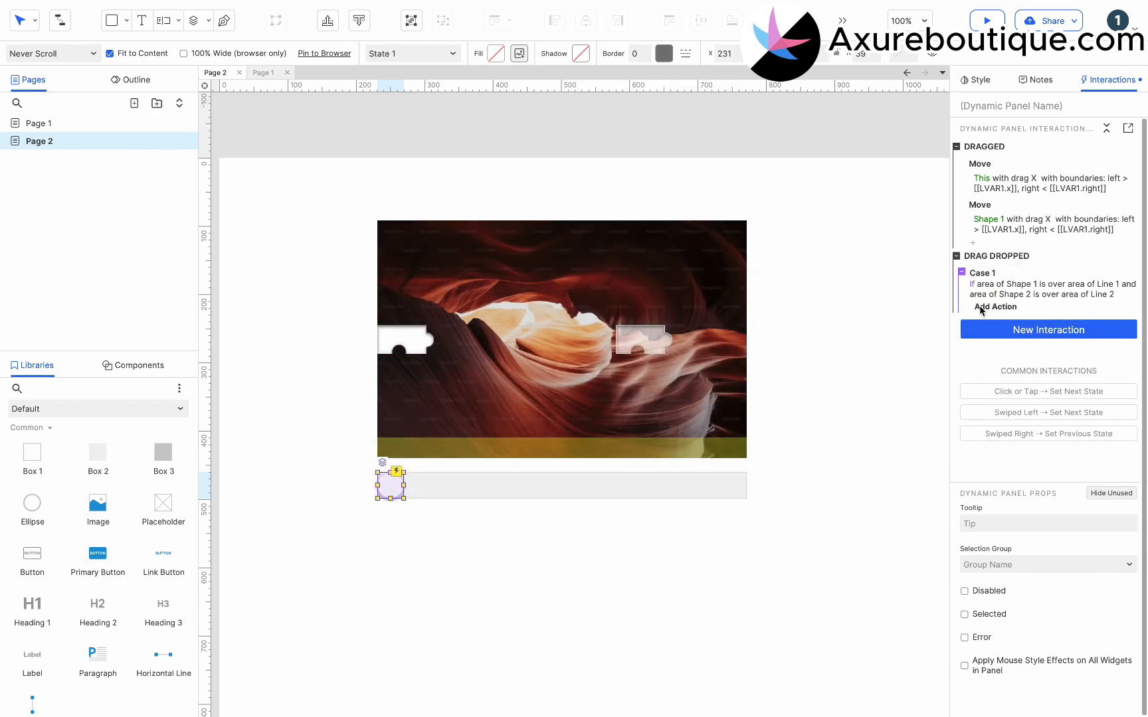
Step: Add a Move action for Shape 1 to Case 1, using the To option with empty x and y coordinates
{"action": "left_click", "coordinate": [981, 307]}
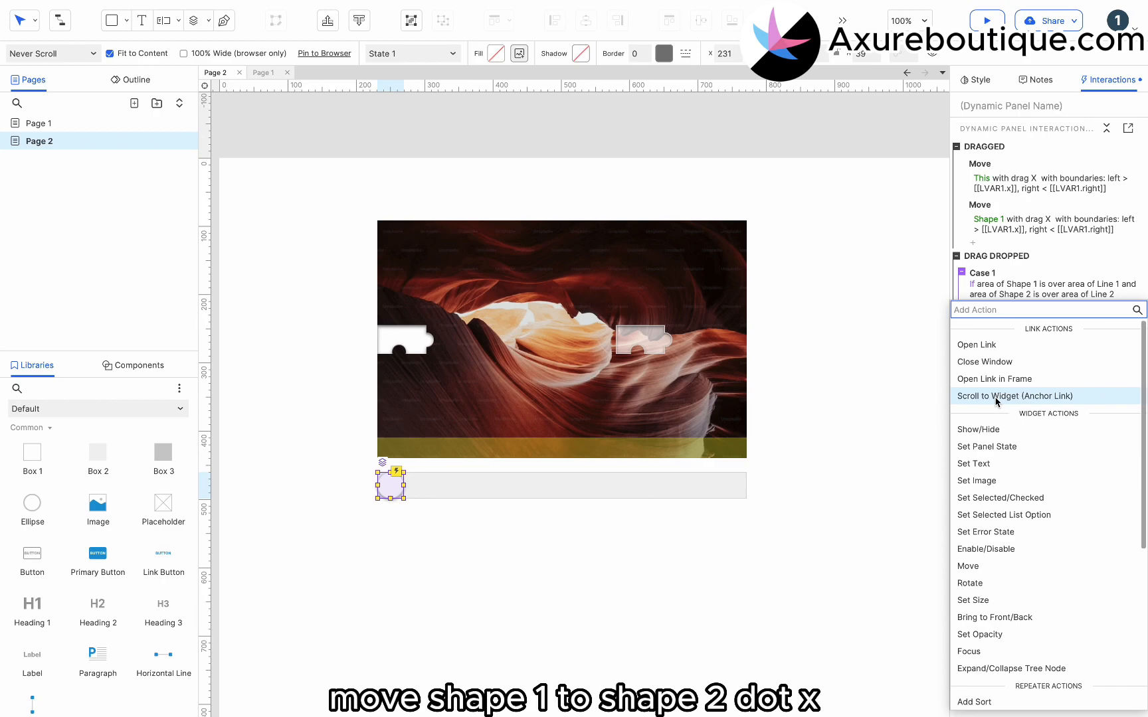
{"action": "left_click", "coordinate": [973, 566]}
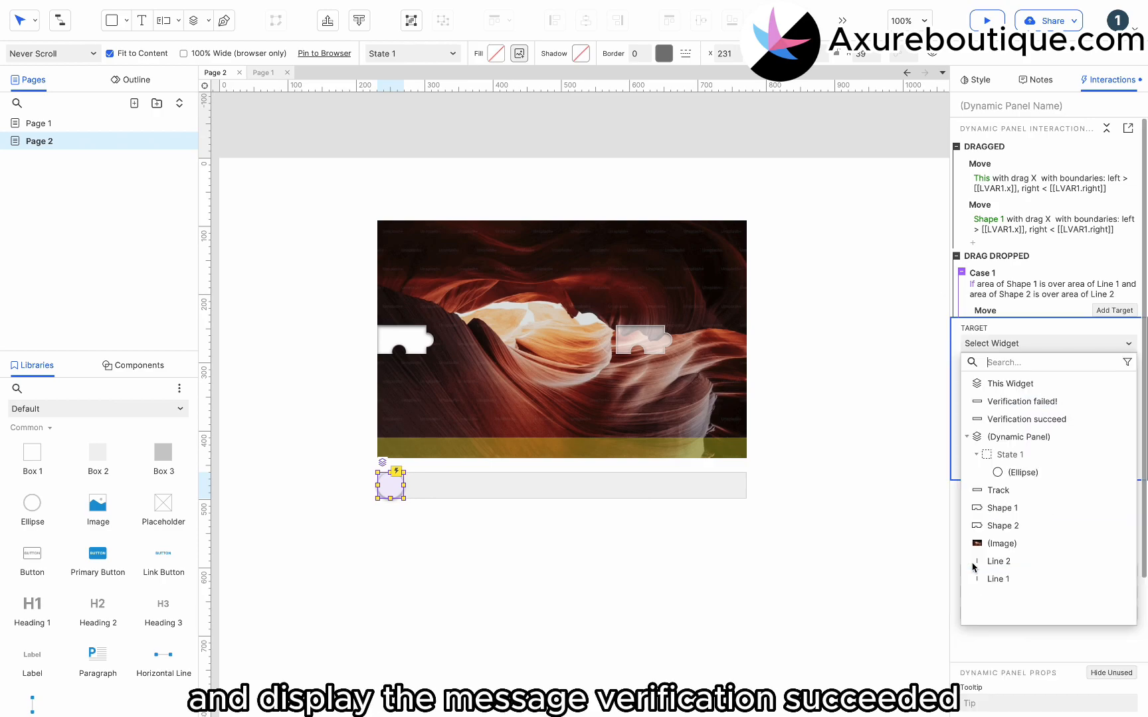
{"action": "left_click", "coordinate": [999, 509]}
{"action": "left_click", "coordinate": [989, 398]}
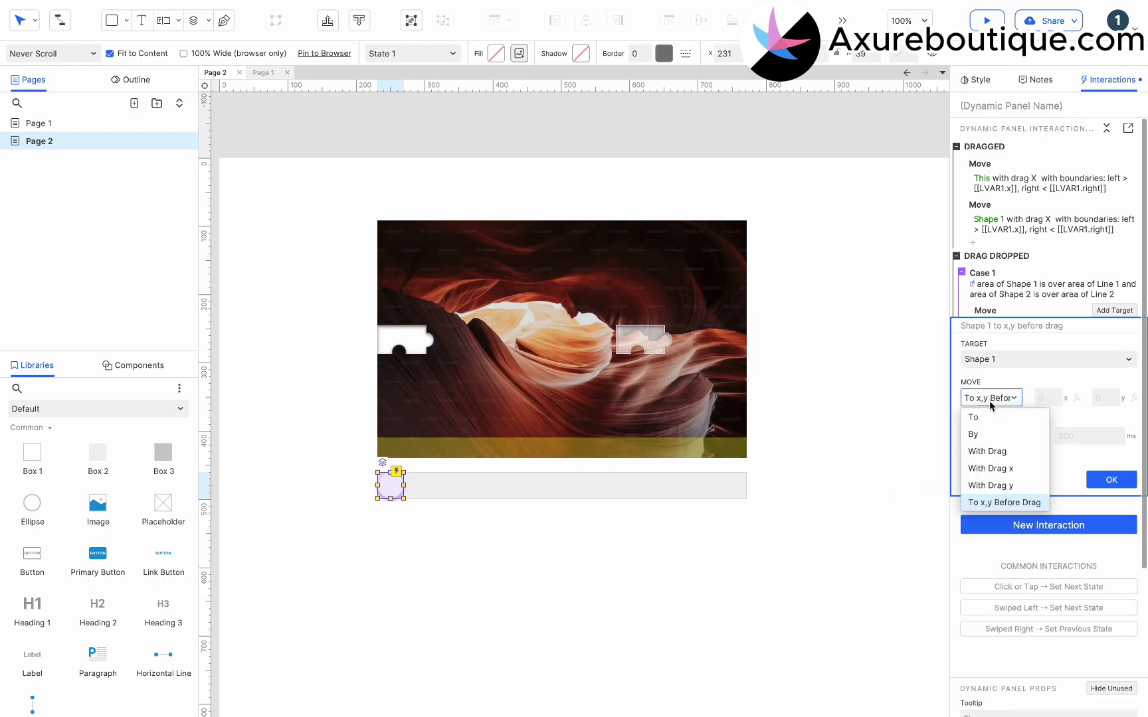
{"action": "left_click", "coordinate": [981, 423]}
{"action": "left_click", "coordinate": [1108, 397]}
{"action": "left_click", "coordinate": [1050, 401]}
{"action": "key", "text": "BackSpace"}
Step: For the x coordinate of Shape 1's Move action, add local variable LVAR1 referring to widget Shape 2
{"action": "left_click", "coordinate": [1077, 399]}
{"action": "left_click", "coordinate": [393, 386]}
{"action": "left_click", "coordinate": [556, 412]}
{"action": "left_click", "coordinate": [552, 534]}
{"action": "left_click", "coordinate": [659, 417]}
{"action": "type", "text": "sh"}
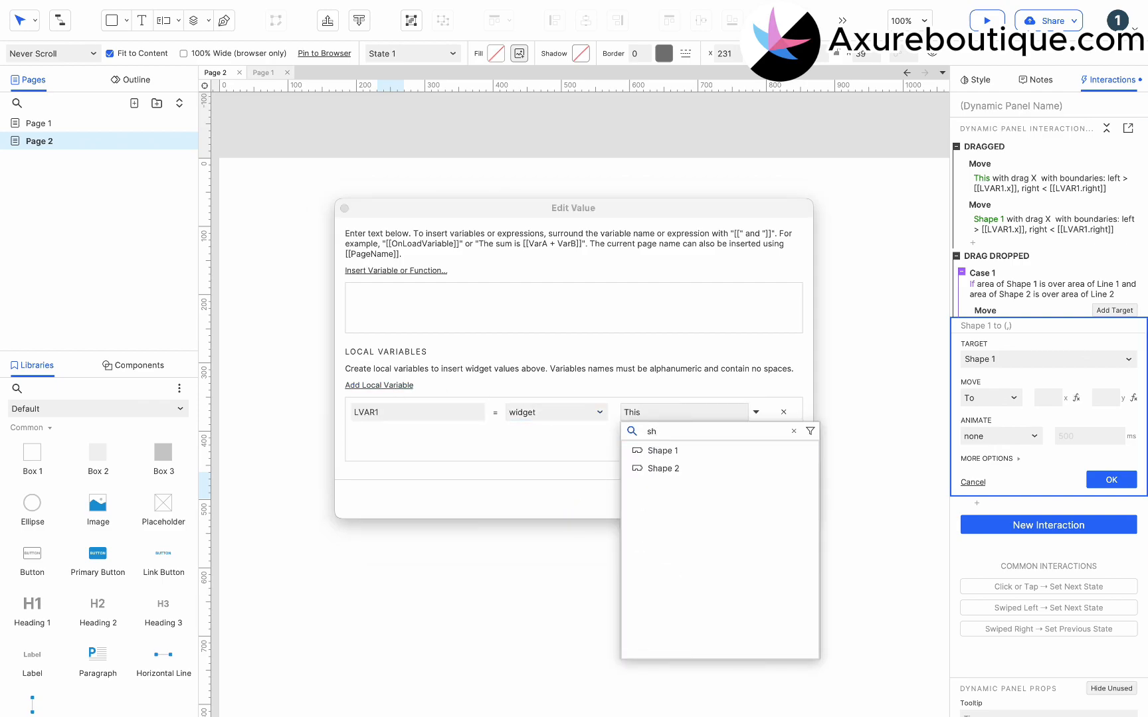
{"action": "left_click", "coordinate": [662, 470]}
Step: Set the Move action's x value to [[LVAR1.x]] and accept the action
{"action": "left_click", "coordinate": [397, 271]}
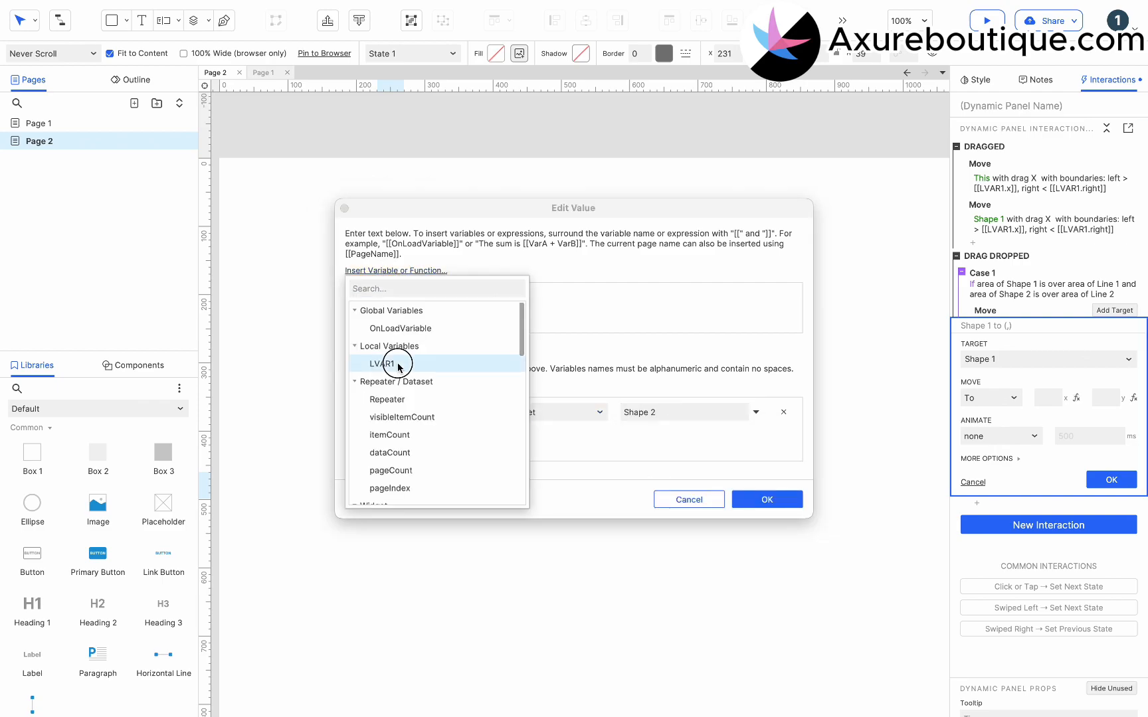
{"action": "left_click", "coordinate": [392, 361]}
{"action": "double_click", "coordinate": [384, 293]}
{"action": "left_click", "coordinate": [383, 293]}
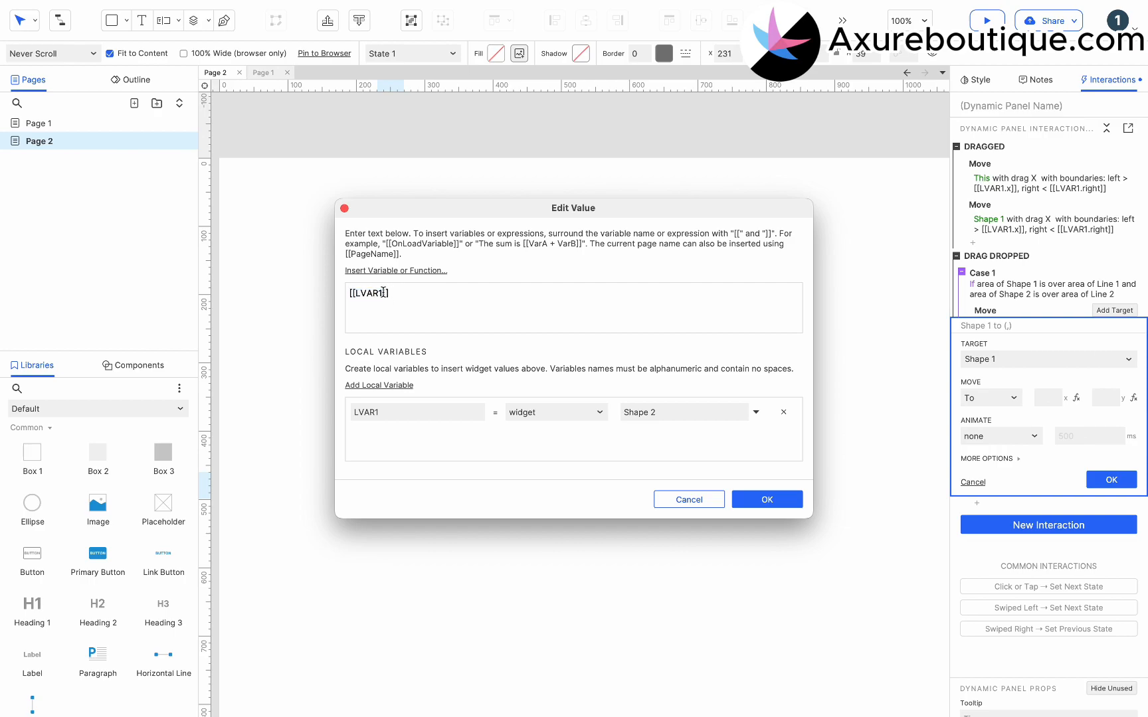
{"action": "left_click", "coordinate": [767, 500]}
{"action": "left_click", "coordinate": [1104, 479]}
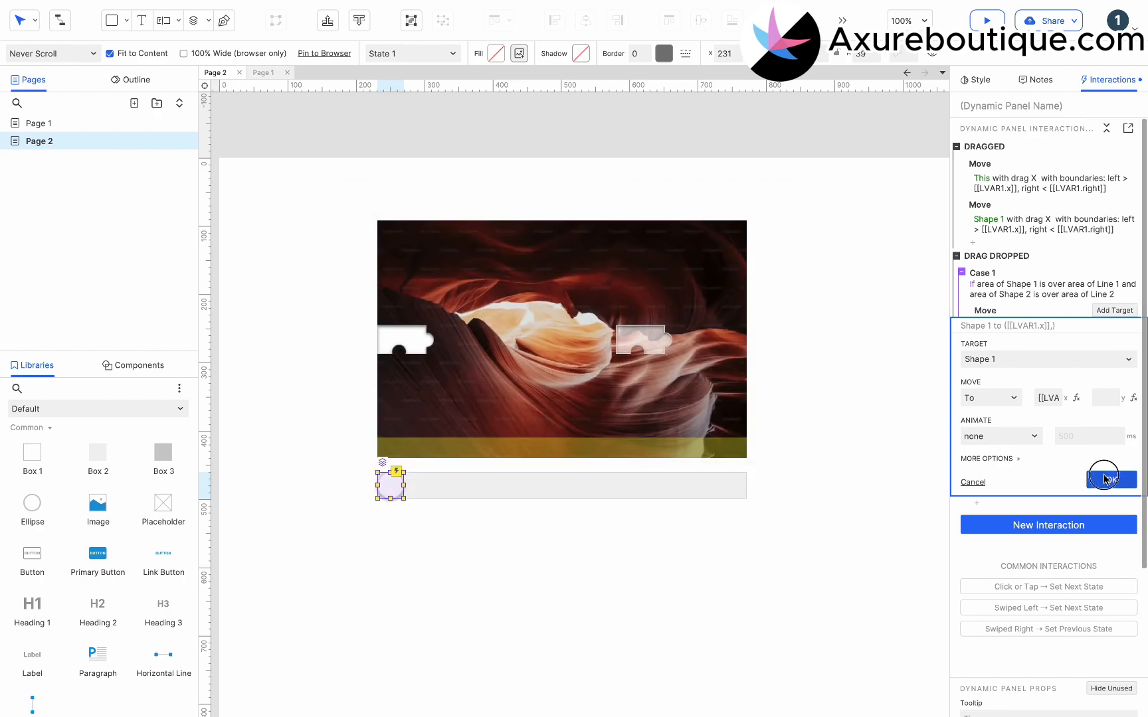
Step: Add a Show action for Verification succeed to Case 1, and add Case 2 to Drag Dropped without conditions
{"action": "left_click", "coordinate": [982, 340]}
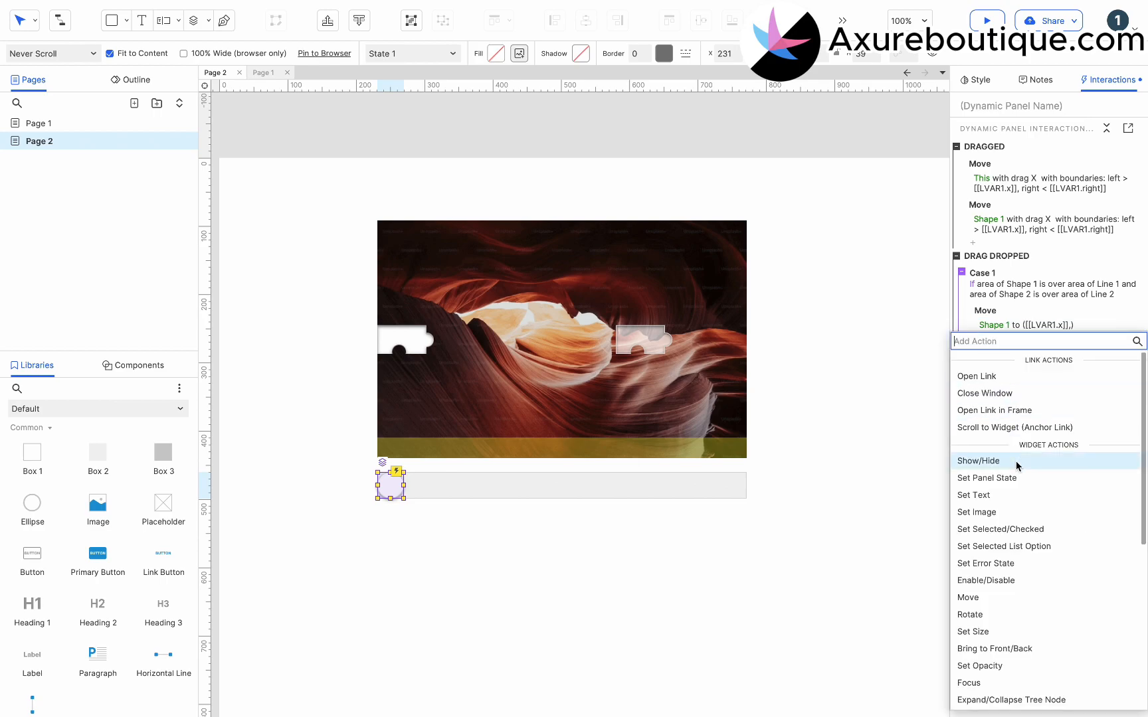
{"action": "left_click", "coordinate": [1016, 460]}
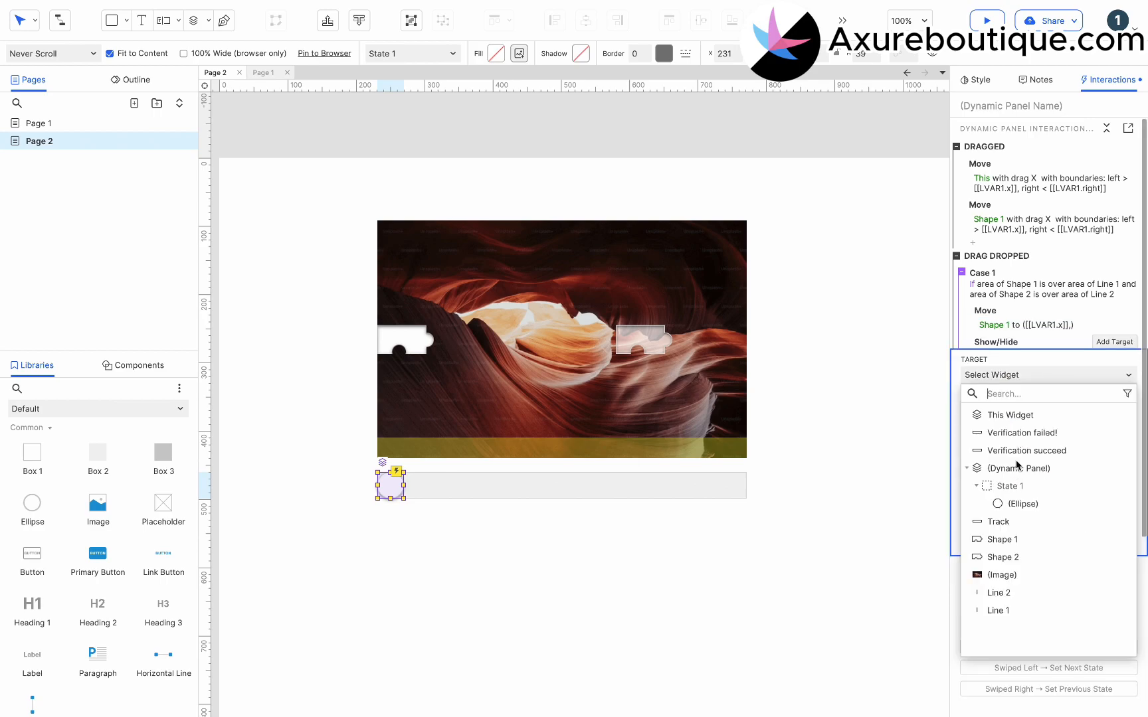
{"action": "left_click", "coordinate": [1030, 451]}
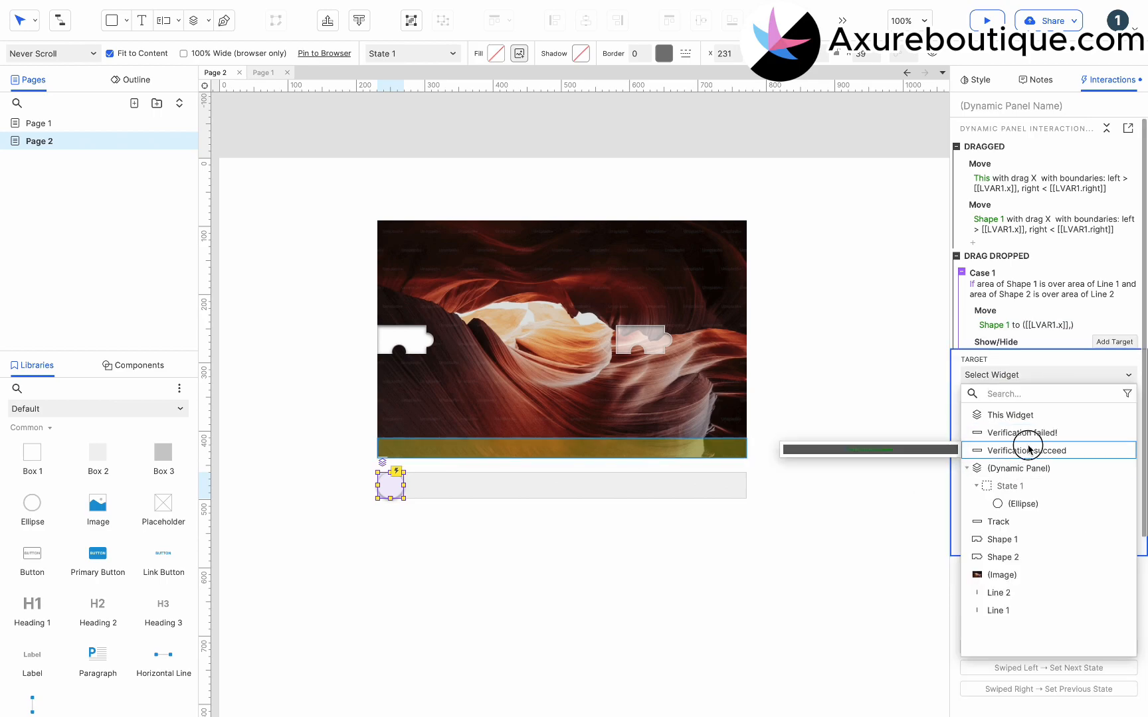
{"action": "left_click", "coordinate": [1107, 518]}
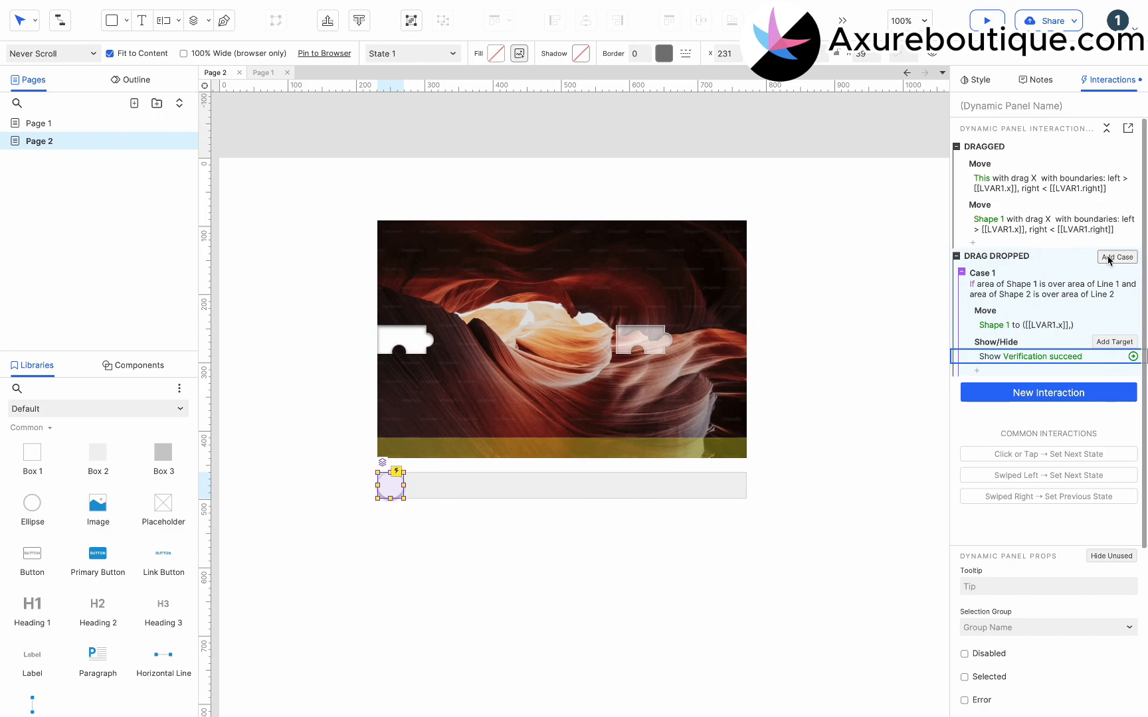
{"action": "left_click", "coordinate": [1108, 257]}
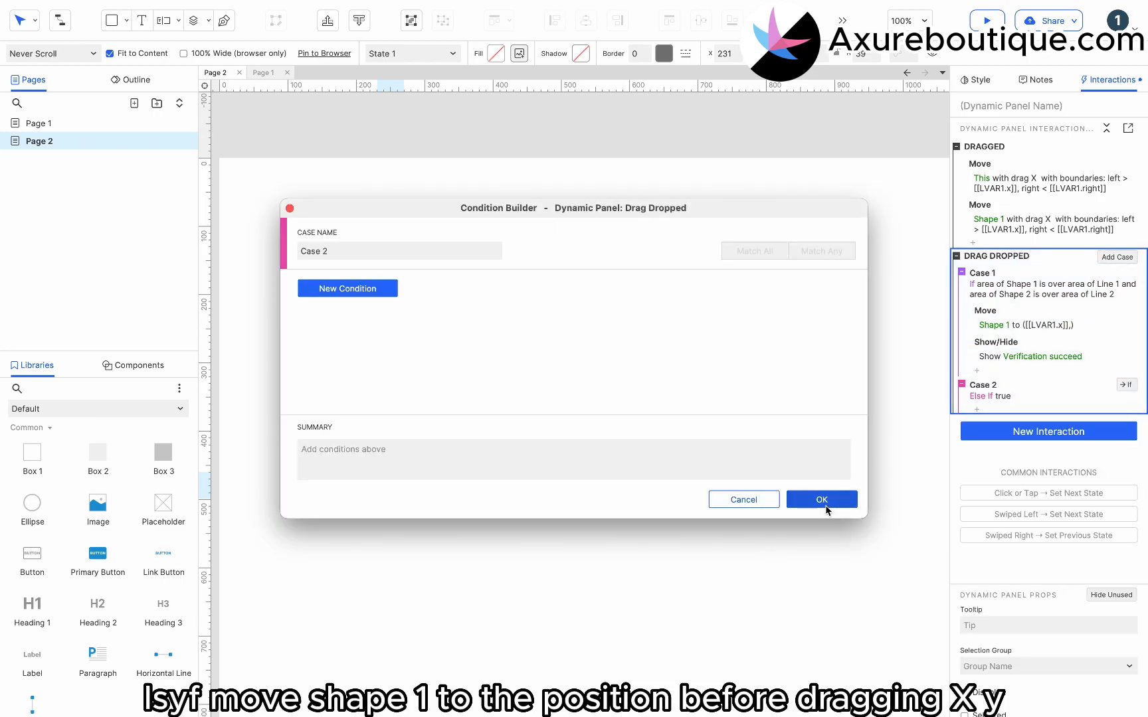
{"action": "left_click", "coordinate": [824, 501]}
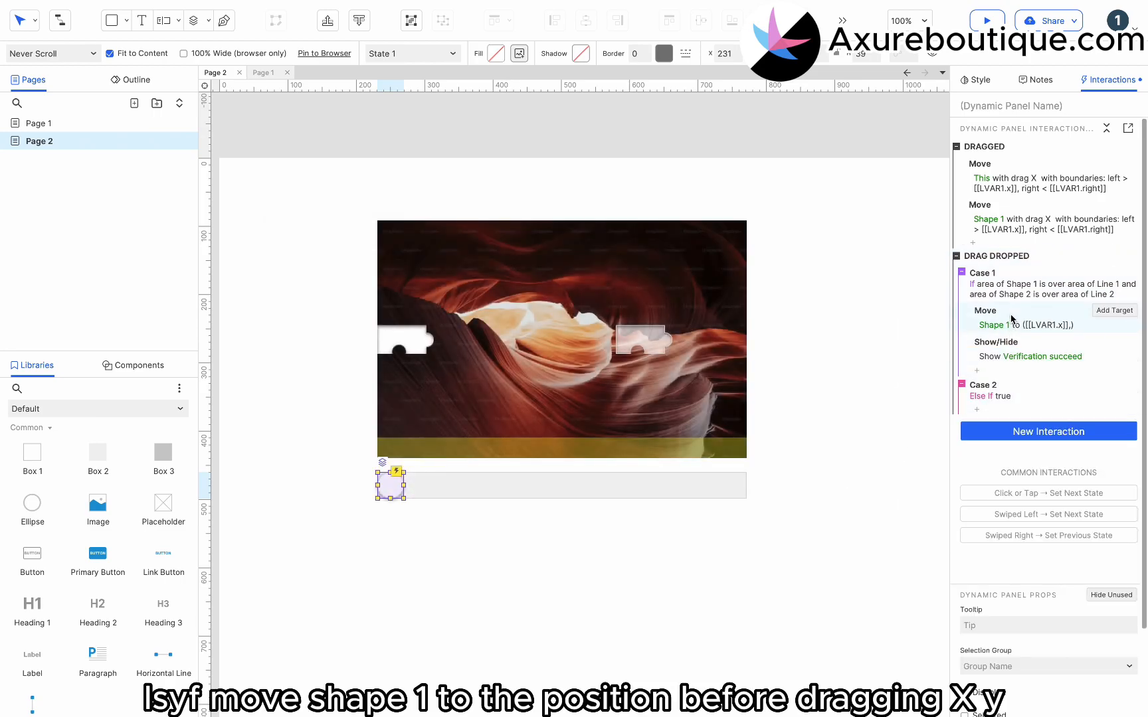
{"action": "double_click", "coordinate": [988, 387]}
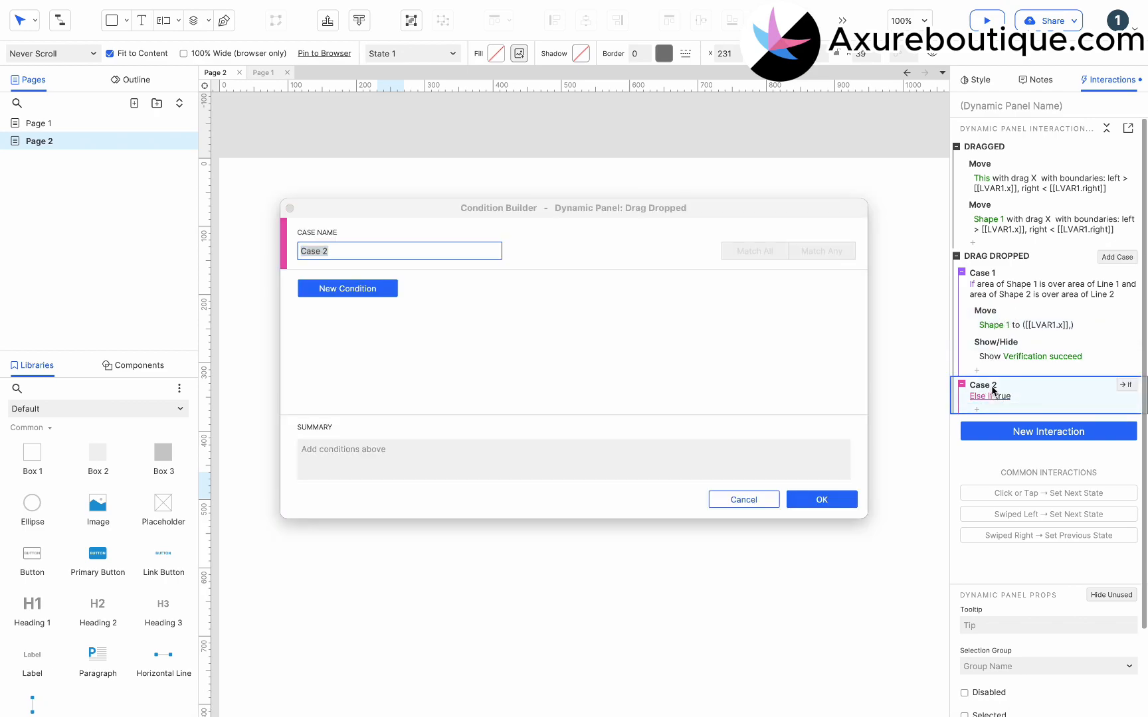
{"action": "left_click", "coordinate": [765, 505]}
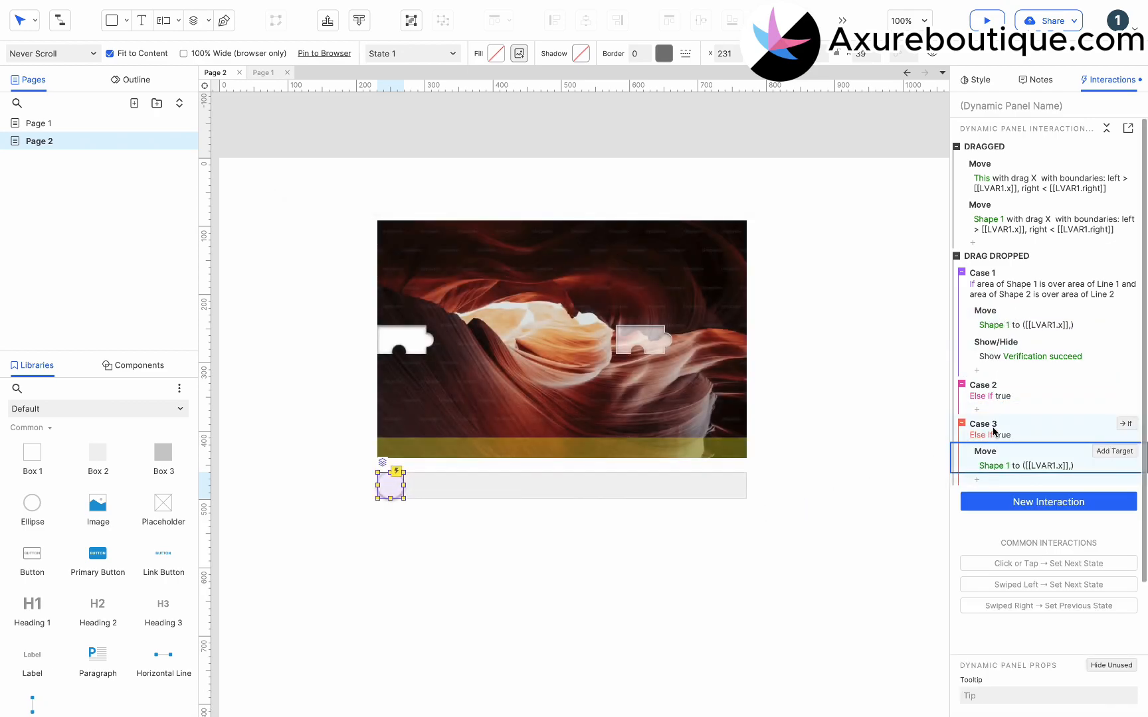
{"action": "key", "text": "super+z"}
Step: Copy Case 1's Move action for Shape 1 into Case 2 and change it to To x,y Before Drag
{"action": "left_click", "coordinate": [990, 383]}
{"action": "left_click", "coordinate": [993, 313]}
{"action": "left_click", "coordinate": [989, 386]}
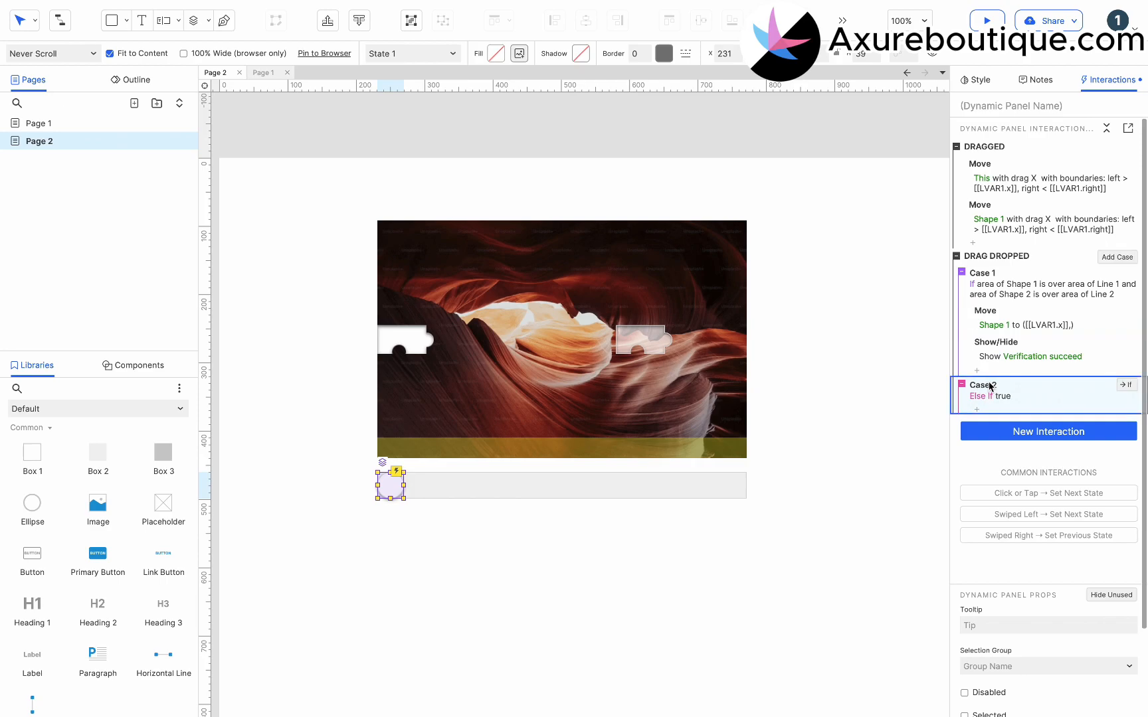
{"action": "key", "text": "super+v"}
{"action": "left_click", "coordinate": [995, 431]}
{"action": "left_click", "coordinate": [997, 505]}
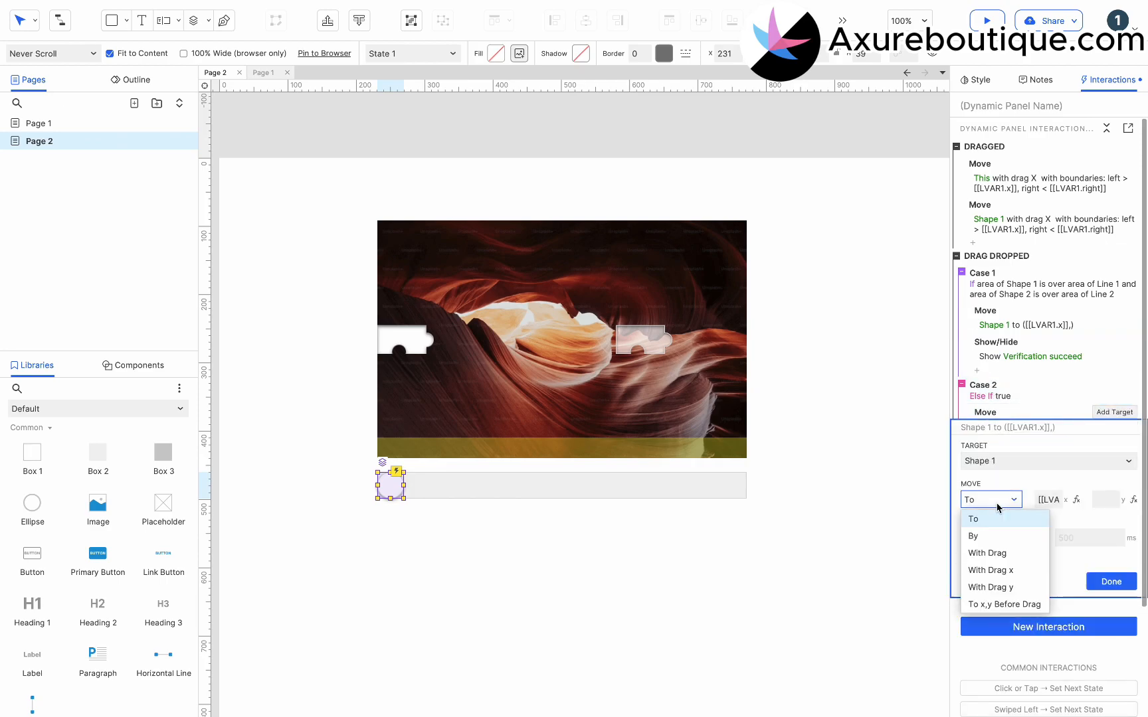
{"action": "left_click", "coordinate": [994, 605]}
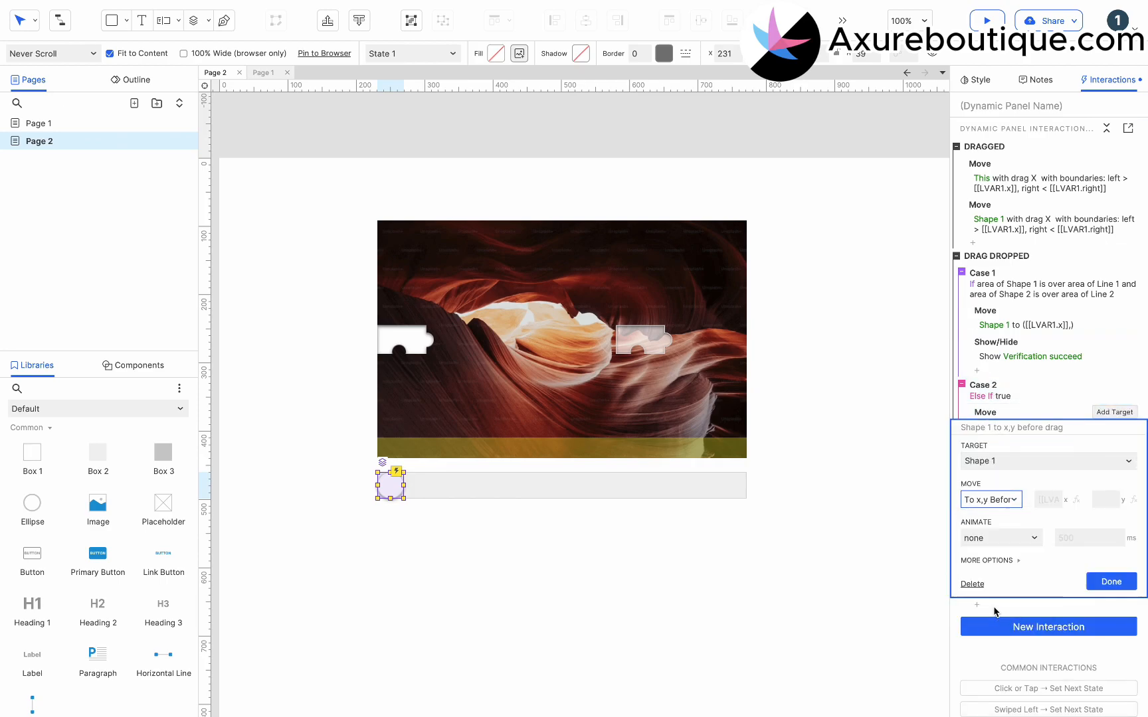
{"action": "left_click", "coordinate": [1104, 584]}
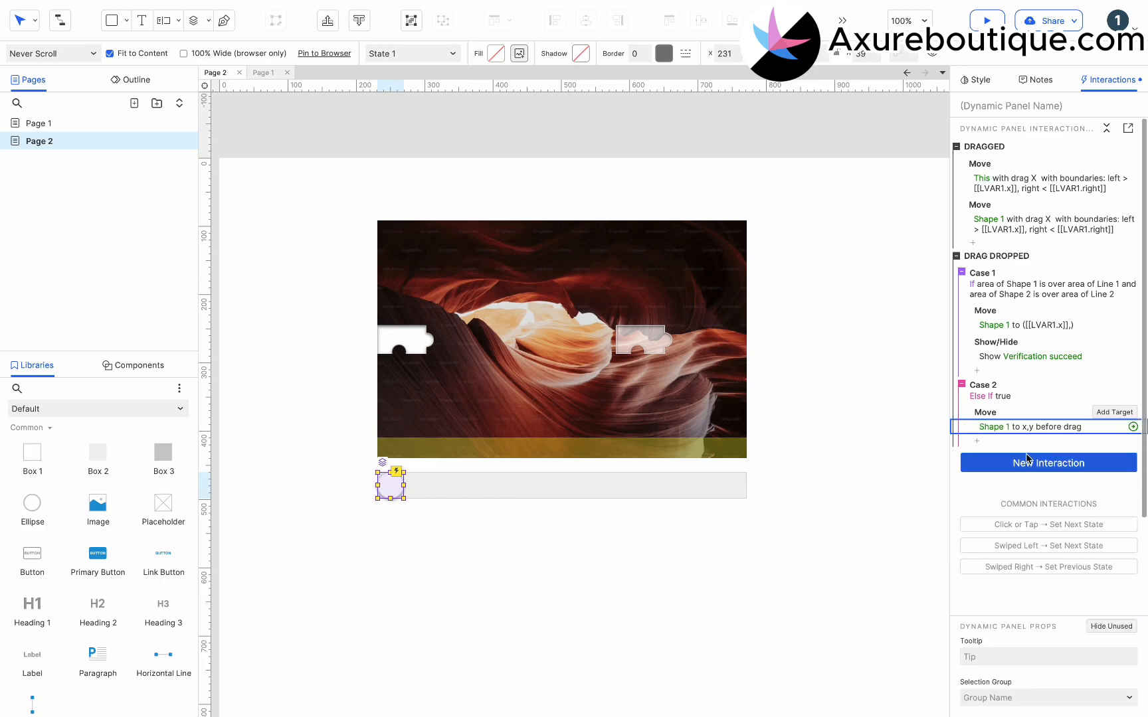
Step: Add a second Move action to Case 2 that returns This Widget to its x,y before drag
{"action": "left_click", "coordinate": [975, 441]}
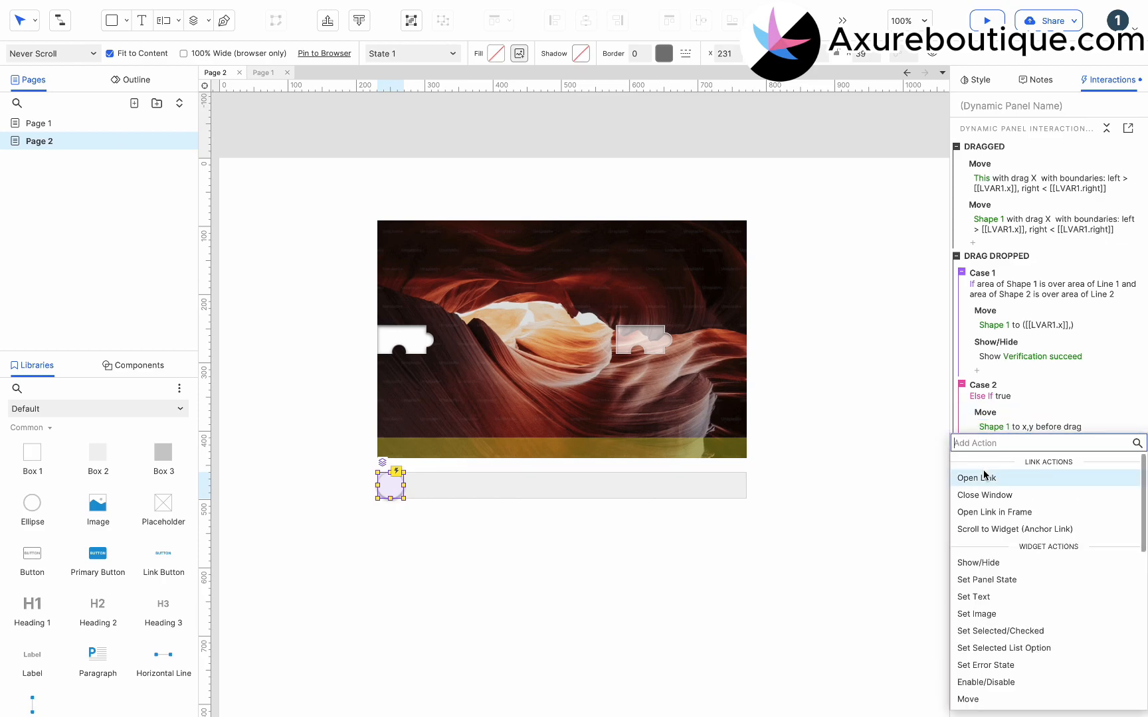
{"action": "left_click", "coordinate": [975, 699]}
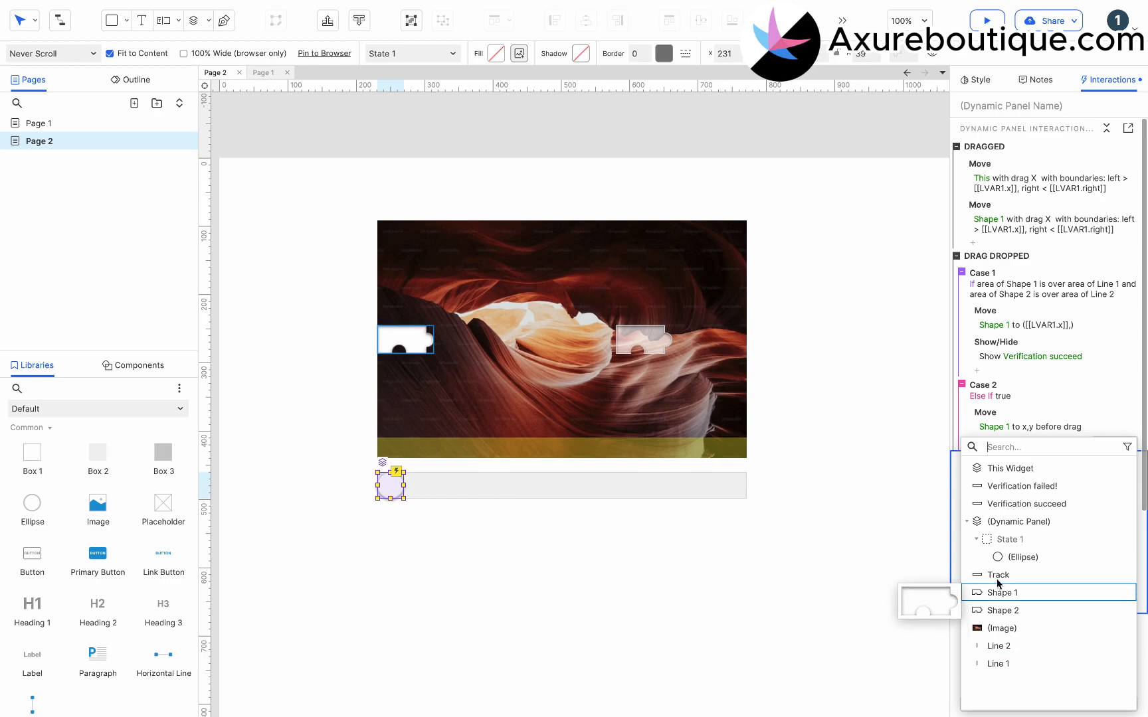
{"action": "left_click", "coordinate": [1018, 468]}
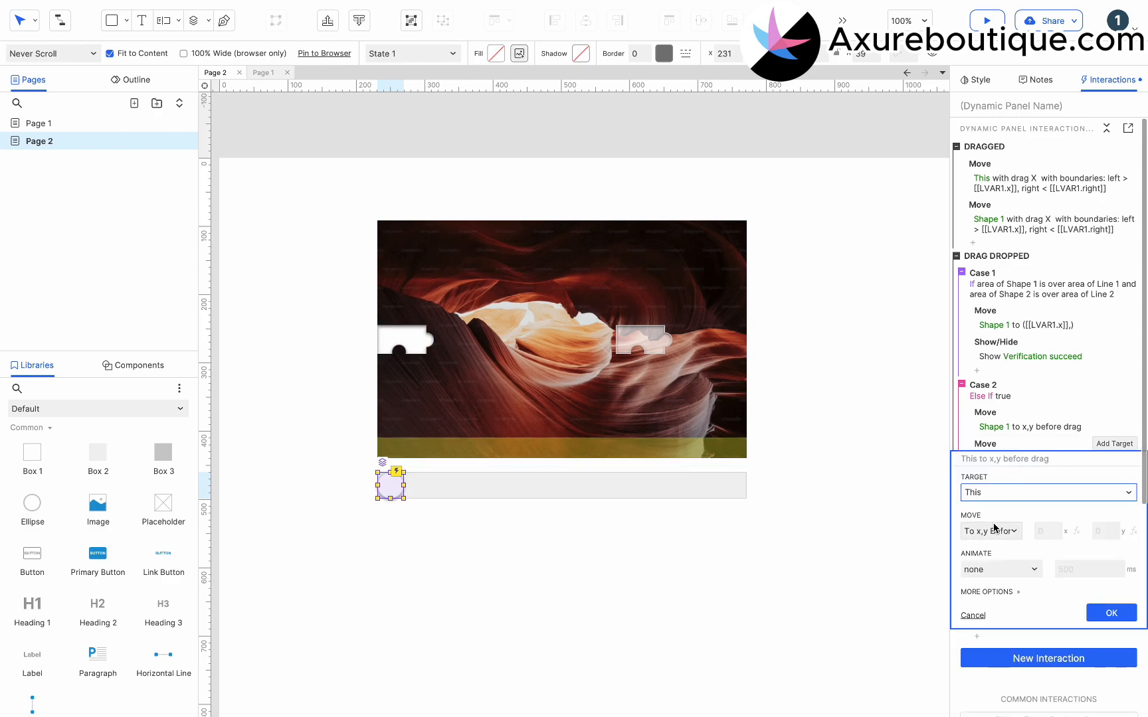
{"action": "left_click", "coordinate": [1104, 612]}
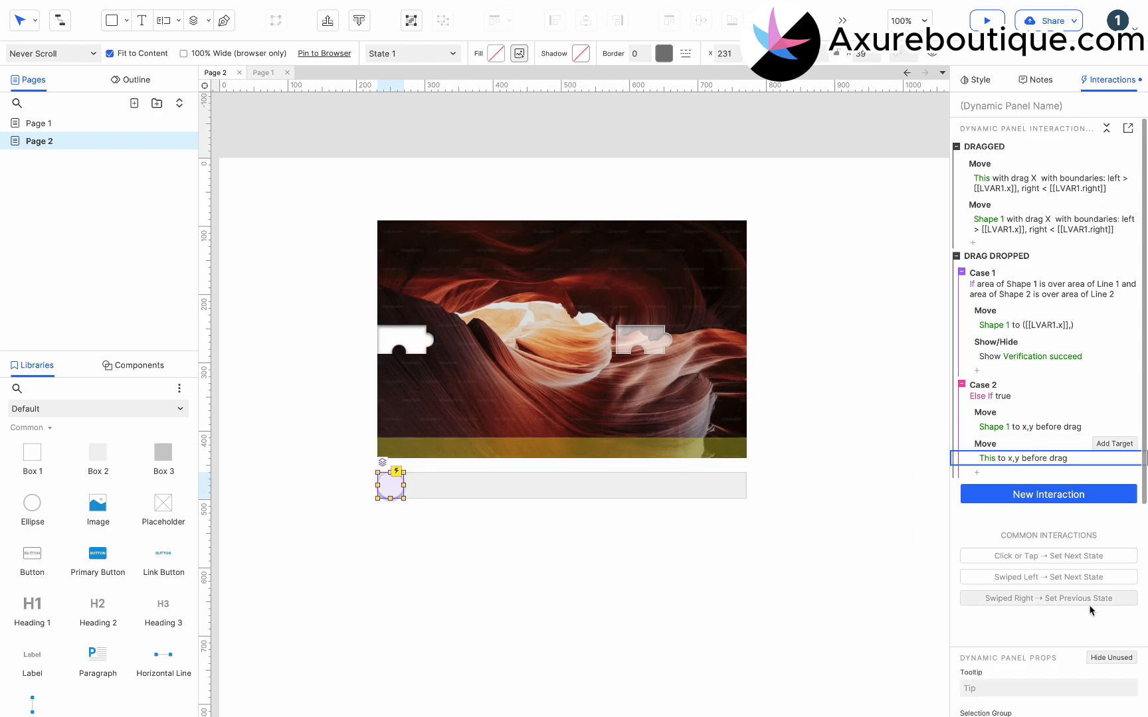
Step: Add a Show action for the Verification failed! message to Case 2
{"action": "left_click", "coordinate": [977, 472]}
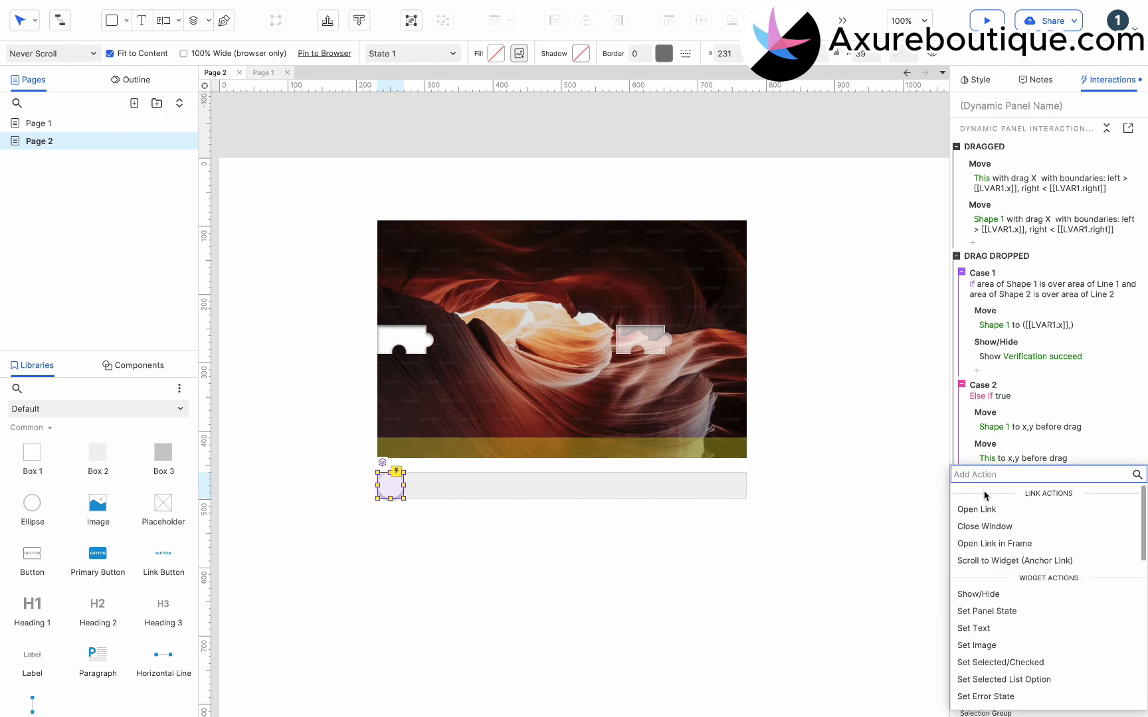
{"action": "left_click", "coordinate": [978, 594]}
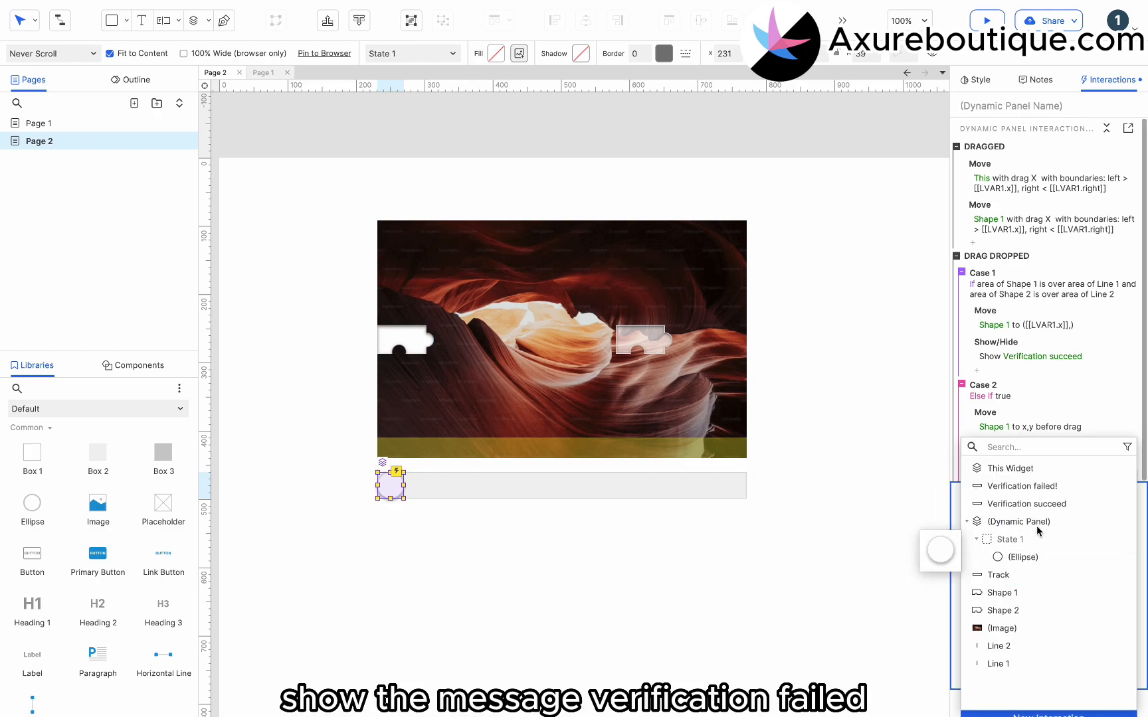
{"action": "left_click", "coordinate": [1044, 486]}
{"action": "left_click", "coordinate": [1106, 649]}
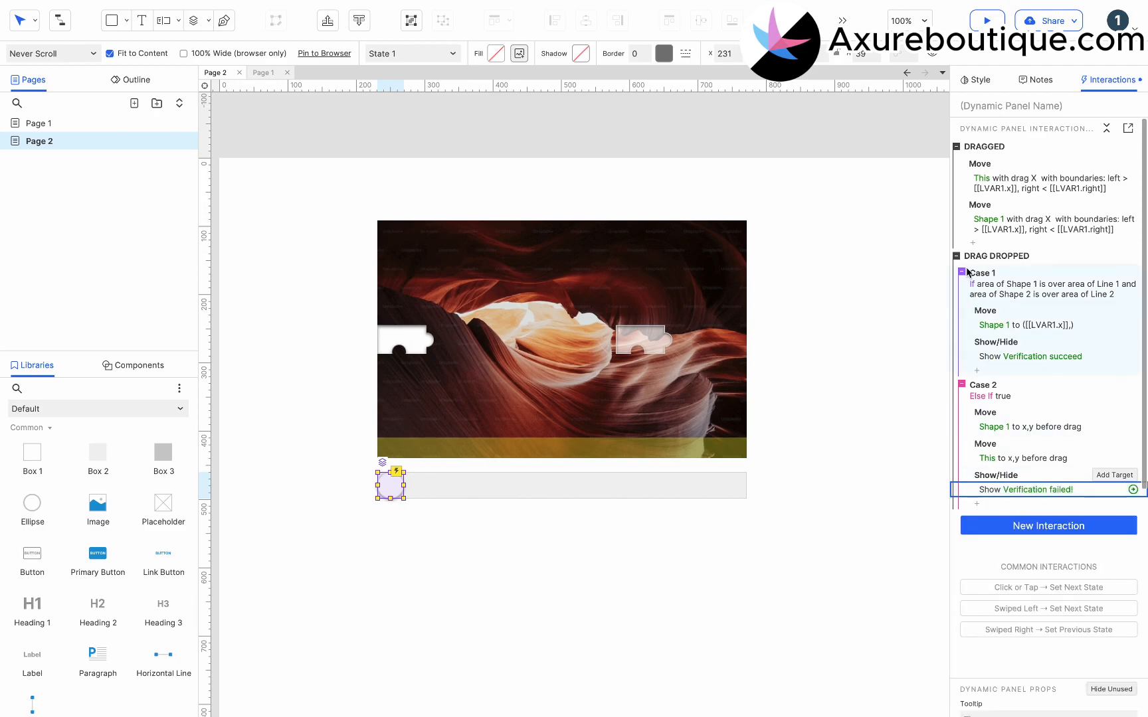
Step: Add a Show/Hide action to the Dragged event that hides Verification succeed
{"action": "left_click", "coordinate": [976, 243]}
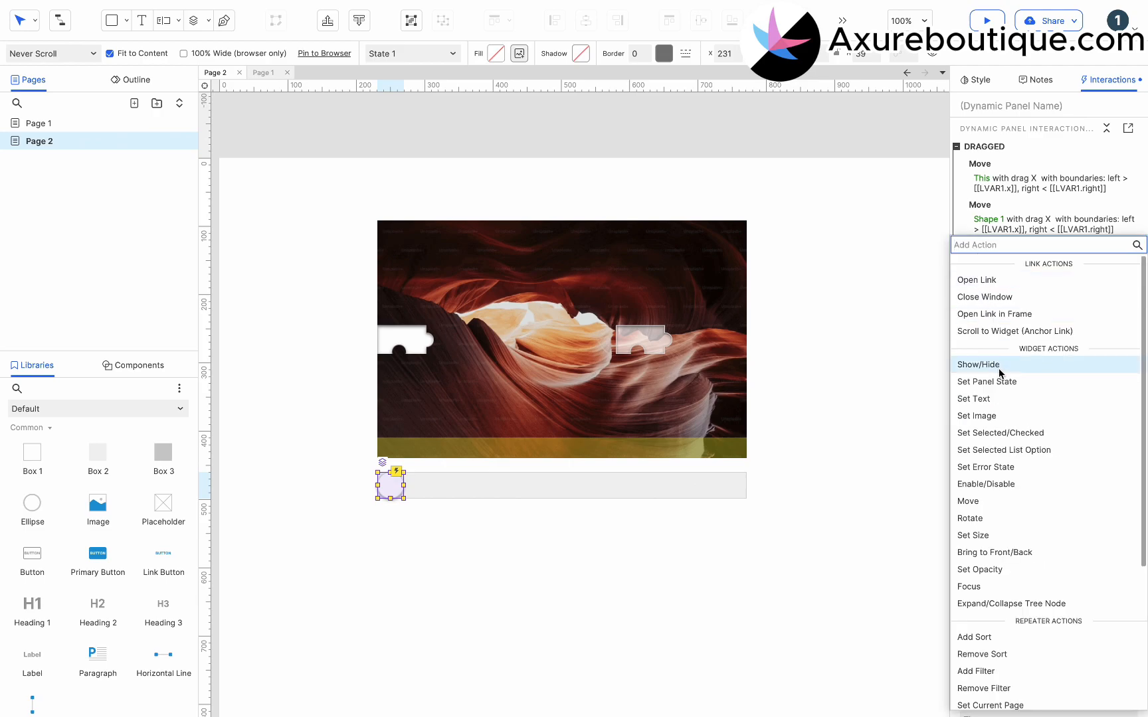
{"action": "left_click", "coordinate": [978, 364]}
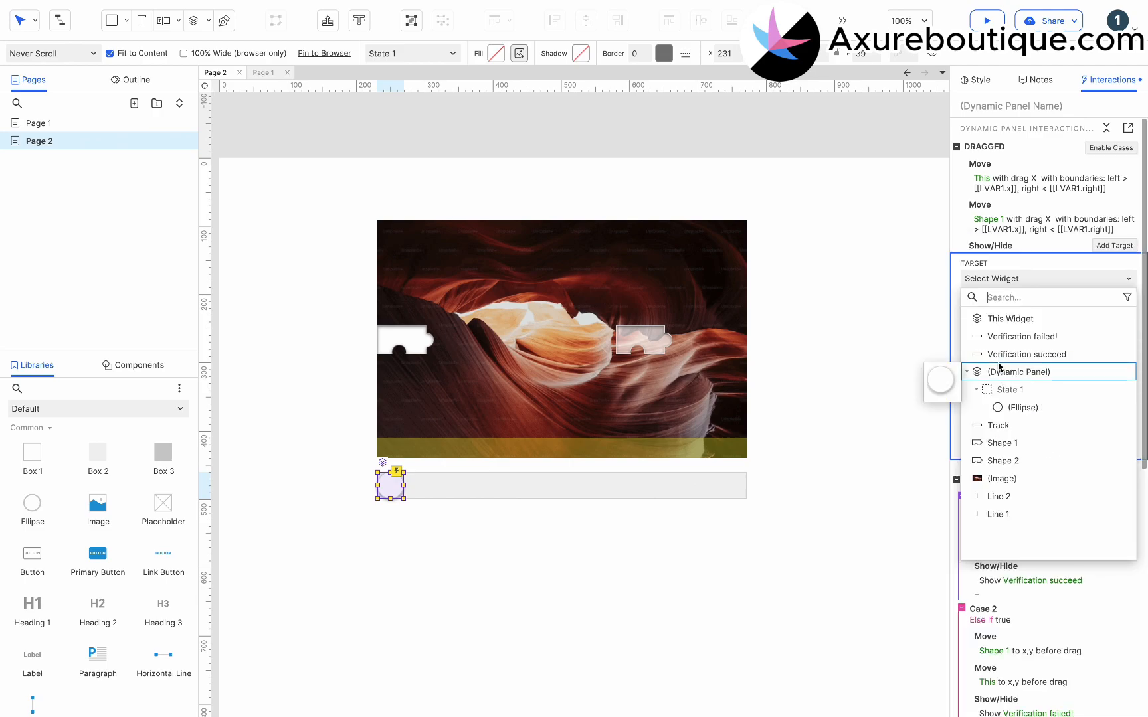
{"action": "left_click", "coordinate": [1017, 354]}
{"action": "left_click", "coordinate": [1051, 343]}
{"action": "left_click", "coordinate": [1107, 419]}
Step: Duplicate the Hide action in the Dragged event and change the copy's target to Verification failed!
{"action": "left_click", "coordinate": [999, 246]}
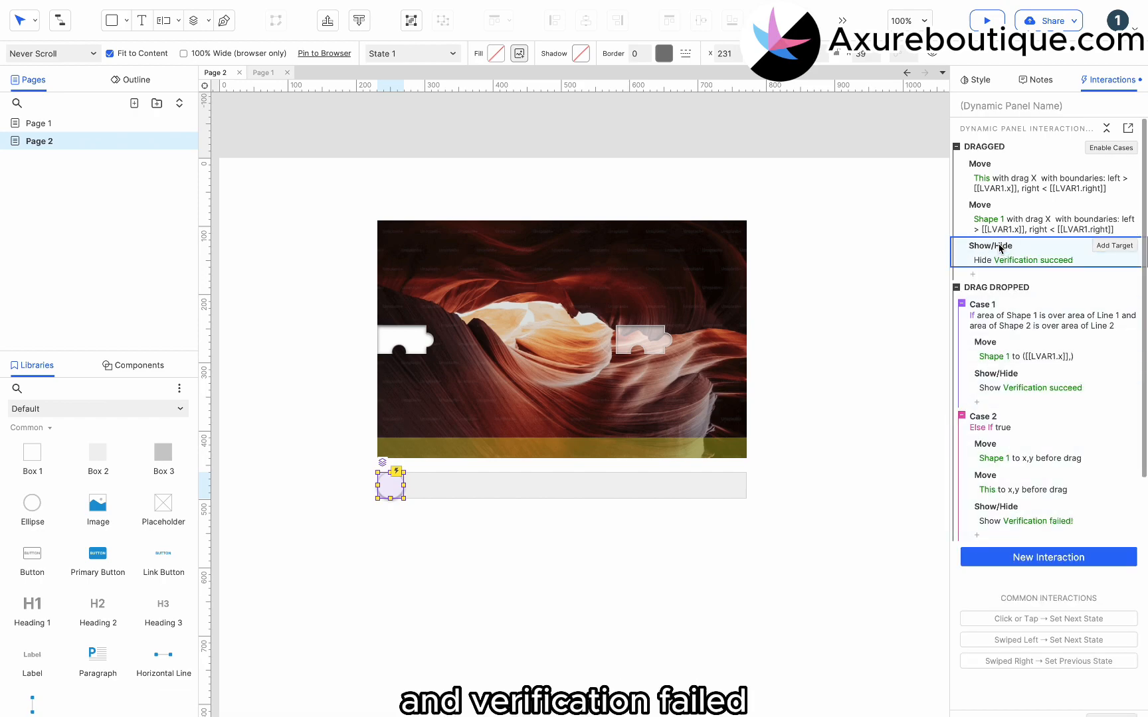
{"action": "key", "text": "super+c"}
{"action": "key", "text": "super+v"}
{"action": "left_click", "coordinate": [1016, 291]}
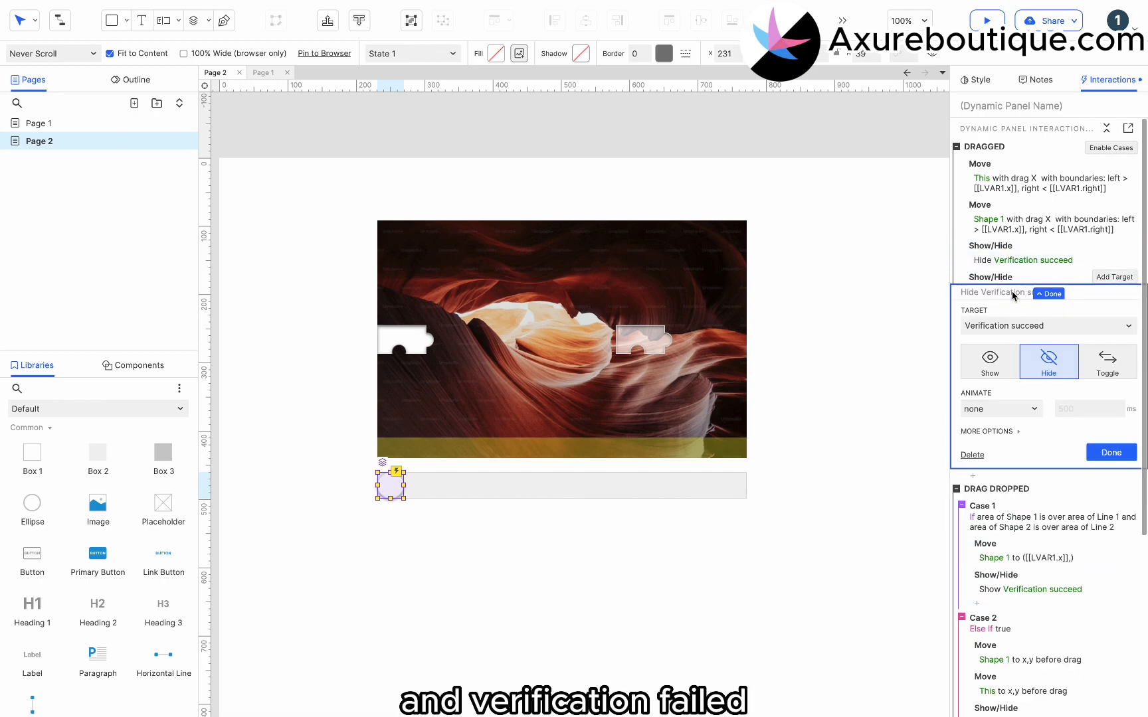
{"action": "left_click", "coordinate": [1016, 326]}
{"action": "left_click", "coordinate": [1023, 383]}
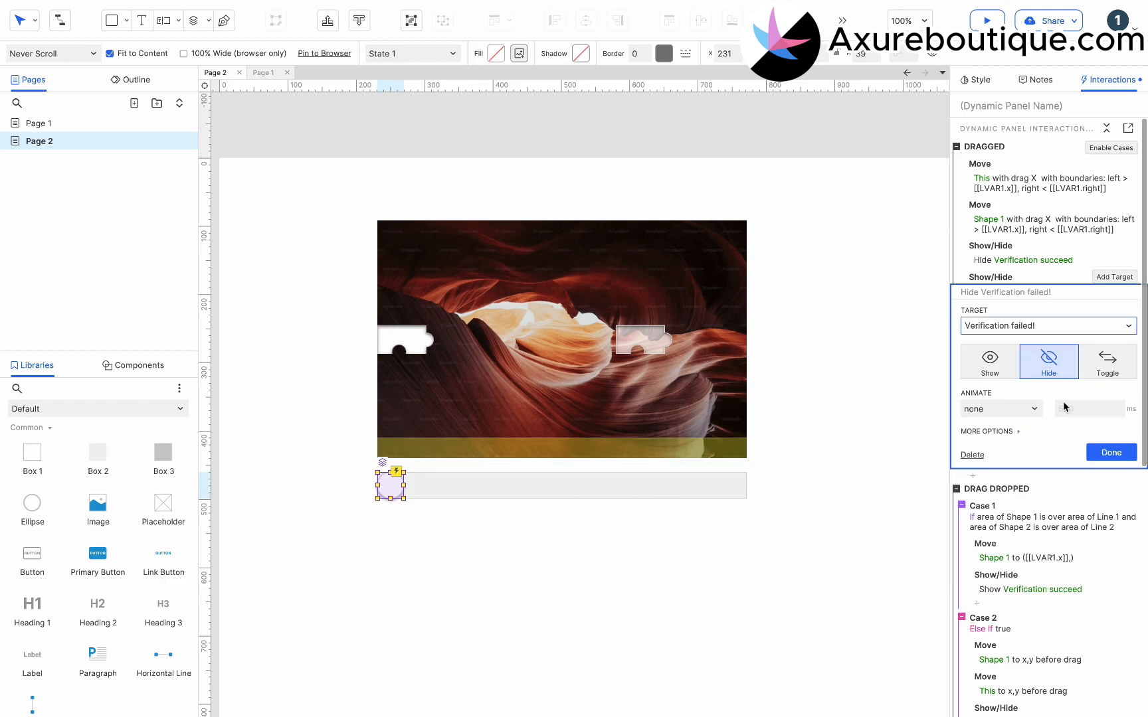
{"action": "left_click", "coordinate": [1108, 451]}
Step: Add an Enable/Disable action to Case 1 of Drag Dropped that disables This Widget
{"action": "left_click", "coordinate": [977, 433]}
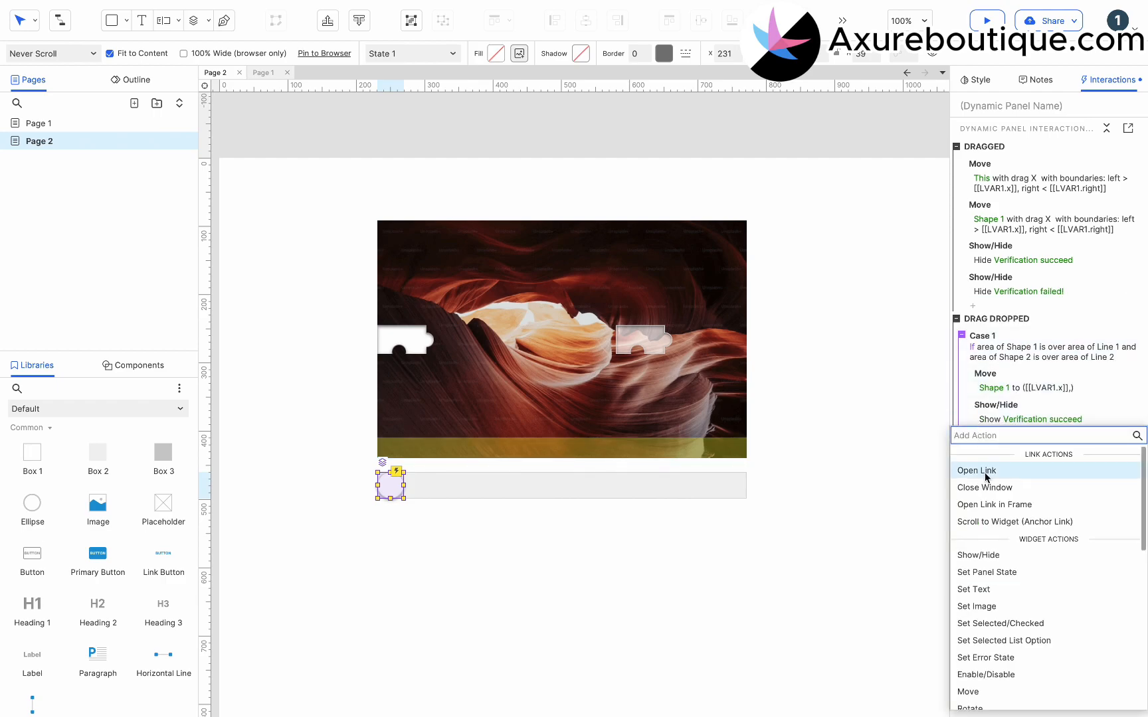
{"action": "type", "text": "dis"}
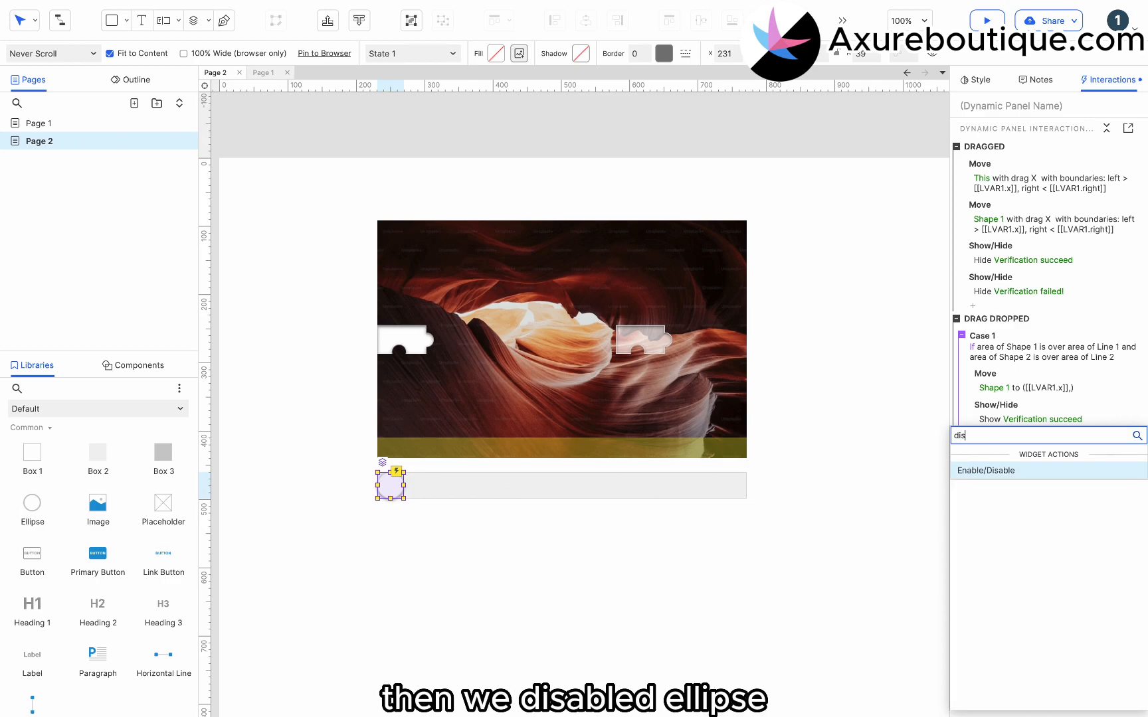
{"action": "left_click", "coordinate": [997, 472]}
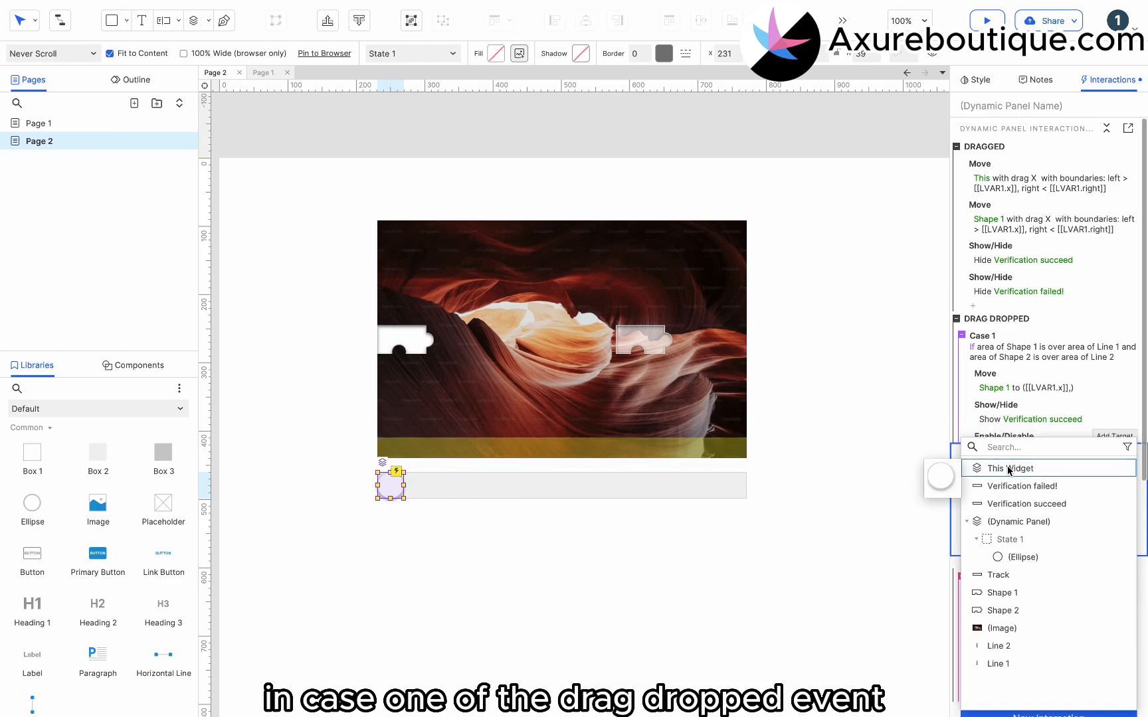
{"action": "left_click", "coordinate": [1008, 469]}
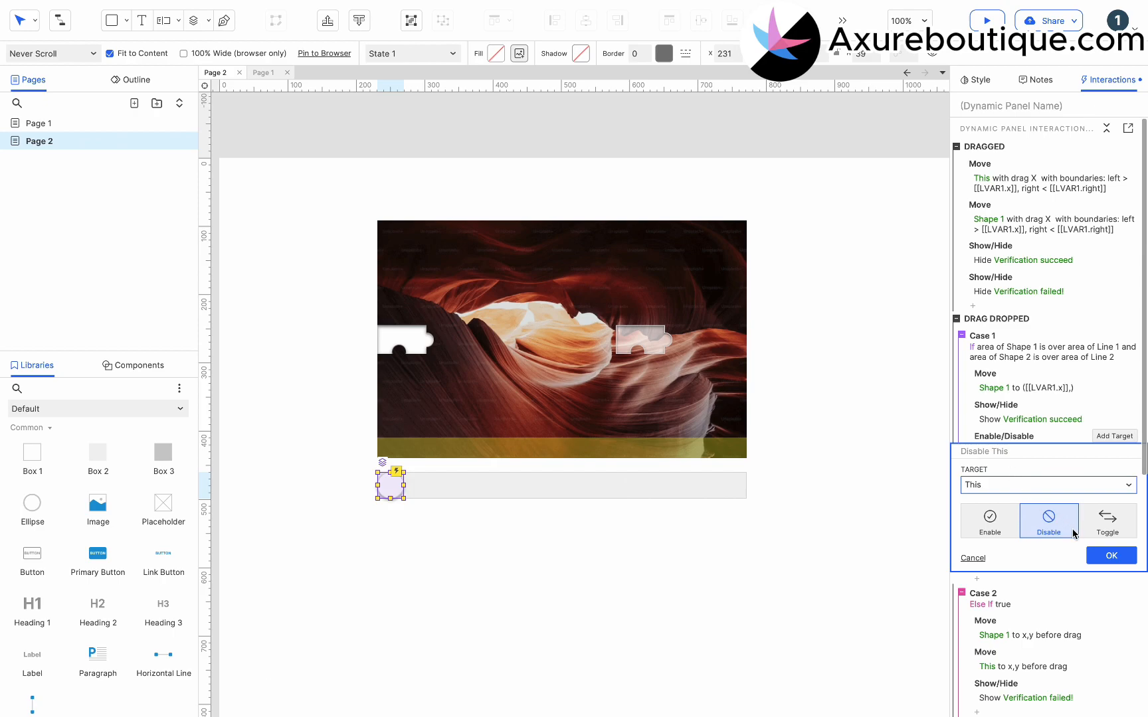
{"action": "left_click", "coordinate": [1104, 551]}
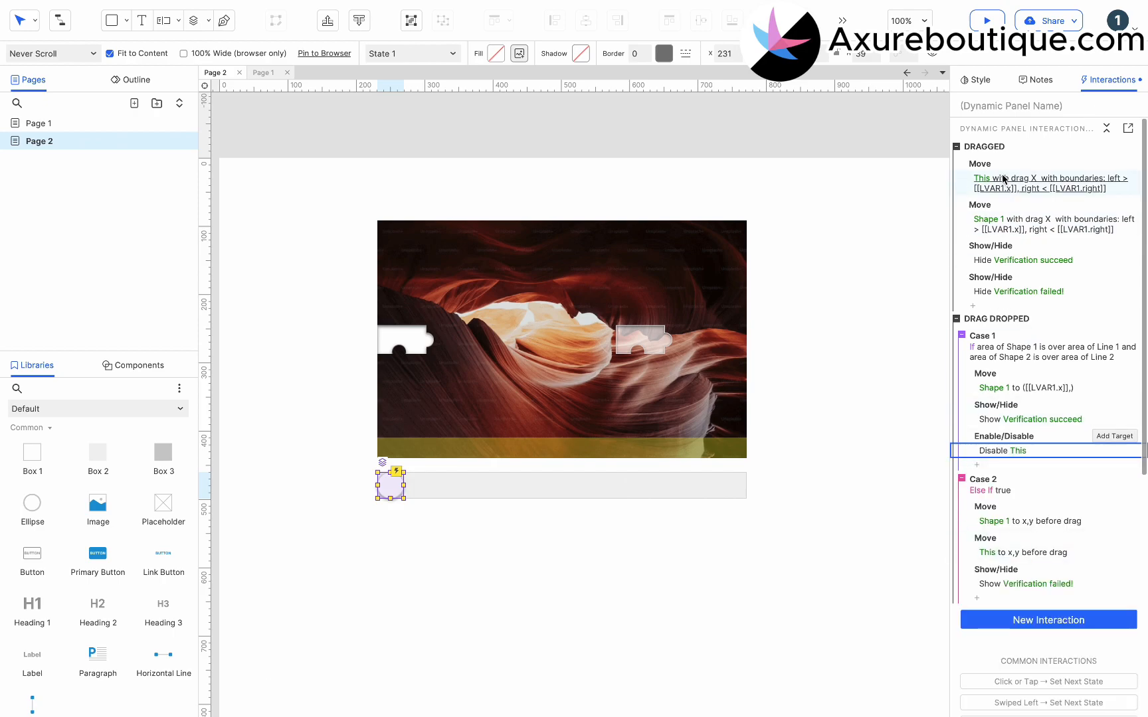
Step: Add a case to the Dragged event with the condition that is disabled of This equals false
{"action": "left_click", "coordinate": [1110, 147]}
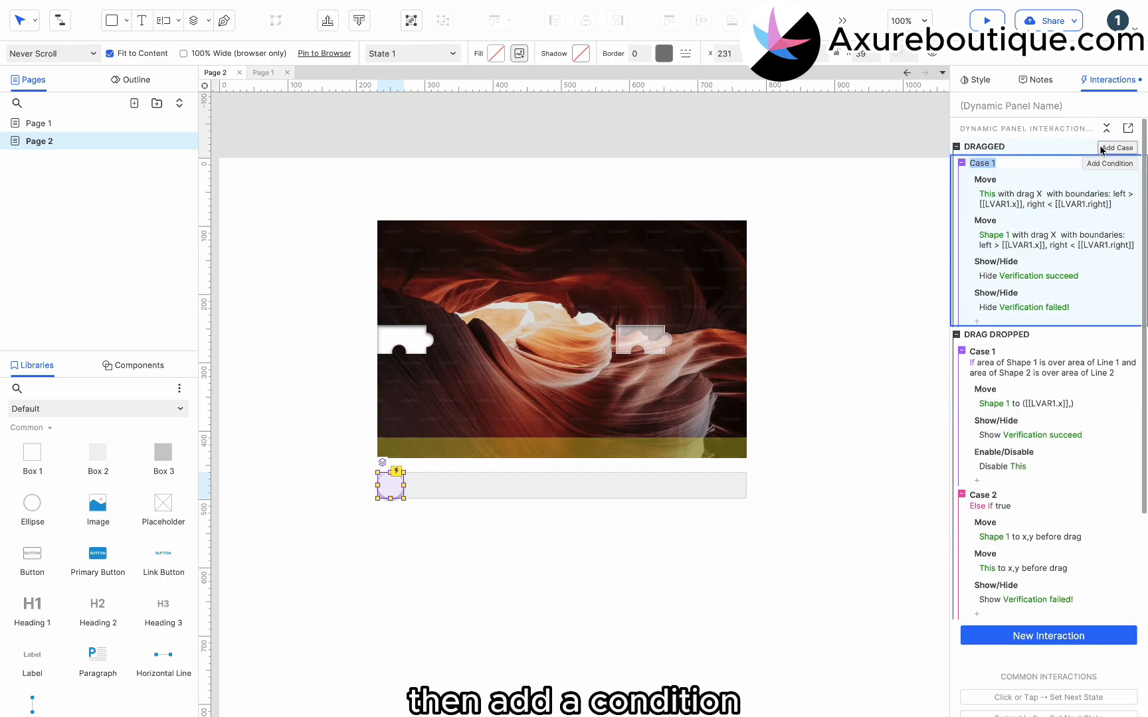
{"action": "left_click", "coordinate": [1105, 164]}
{"action": "left_click", "coordinate": [350, 289]}
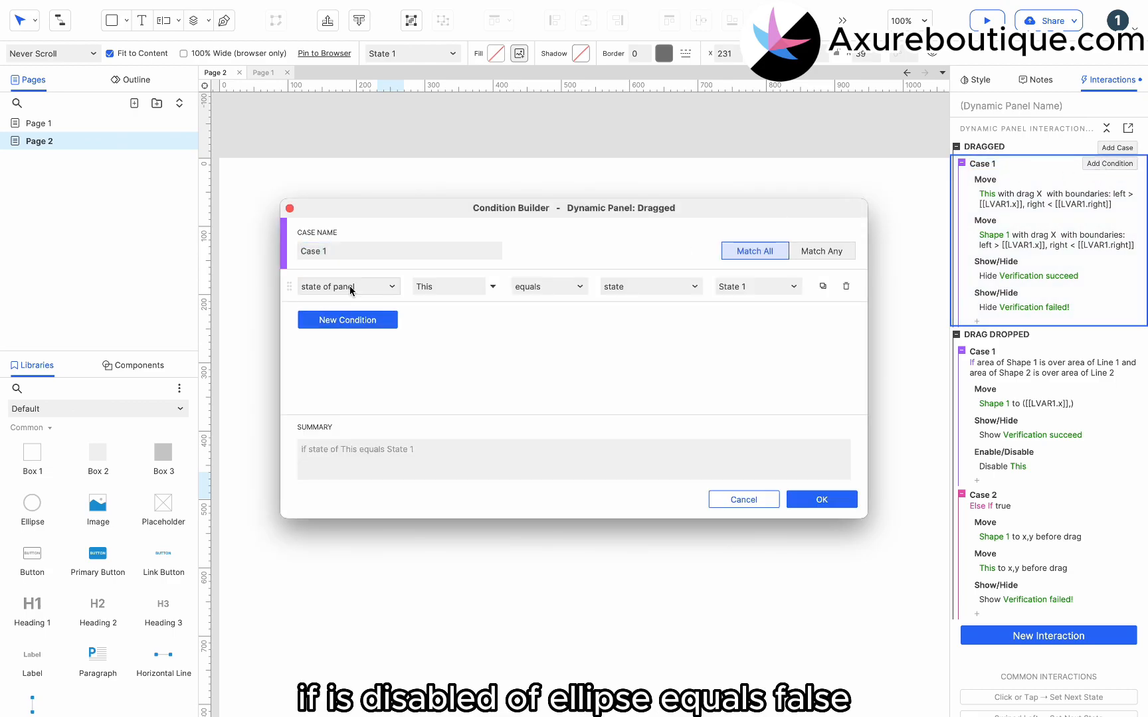
{"action": "left_click", "coordinate": [351, 290]}
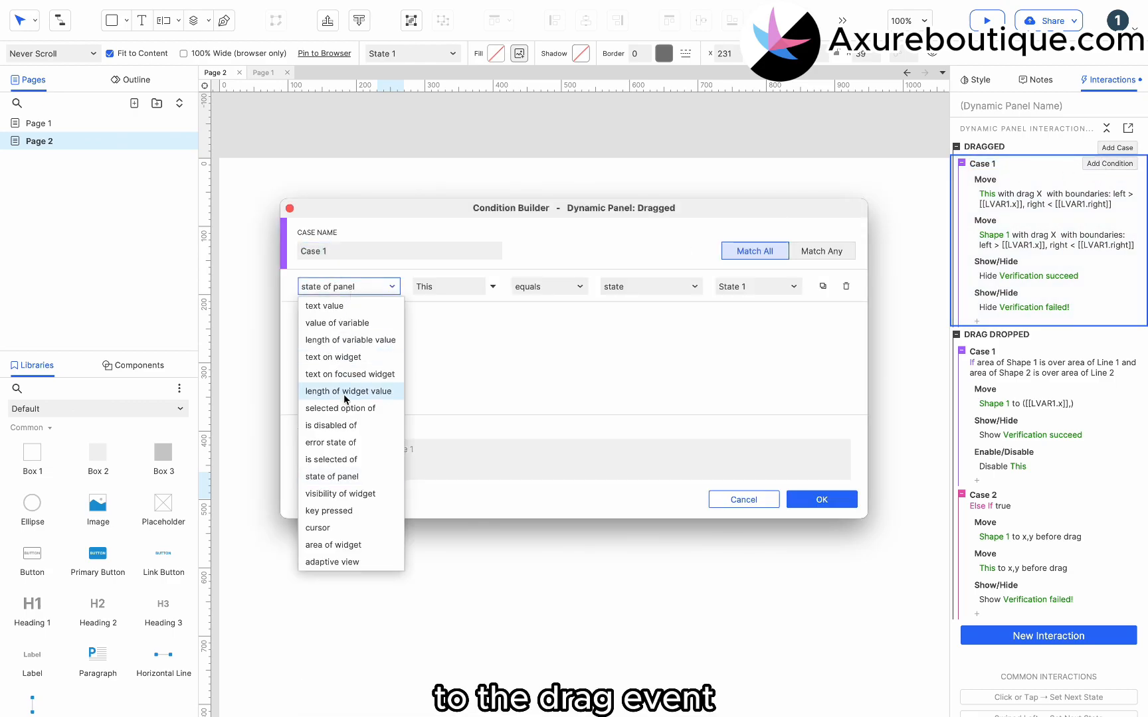
{"action": "left_click", "coordinate": [343, 426]}
{"action": "left_click", "coordinate": [742, 289]}
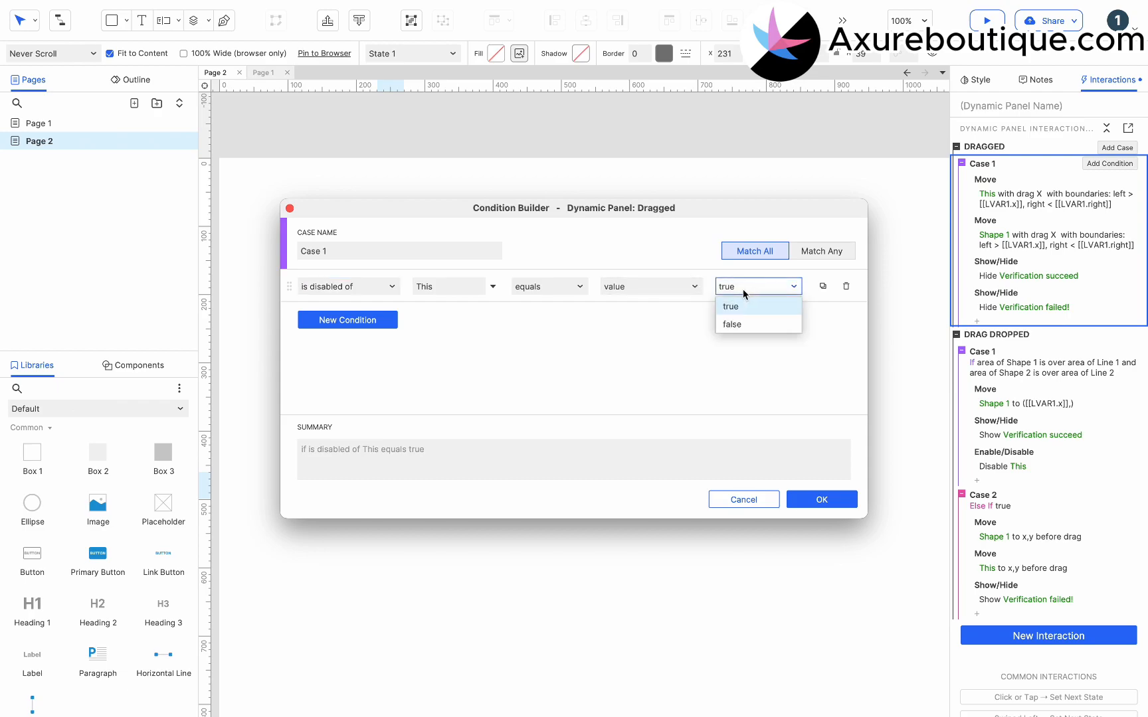
{"action": "left_click", "coordinate": [791, 324]}
{"action": "left_click", "coordinate": [831, 500]}
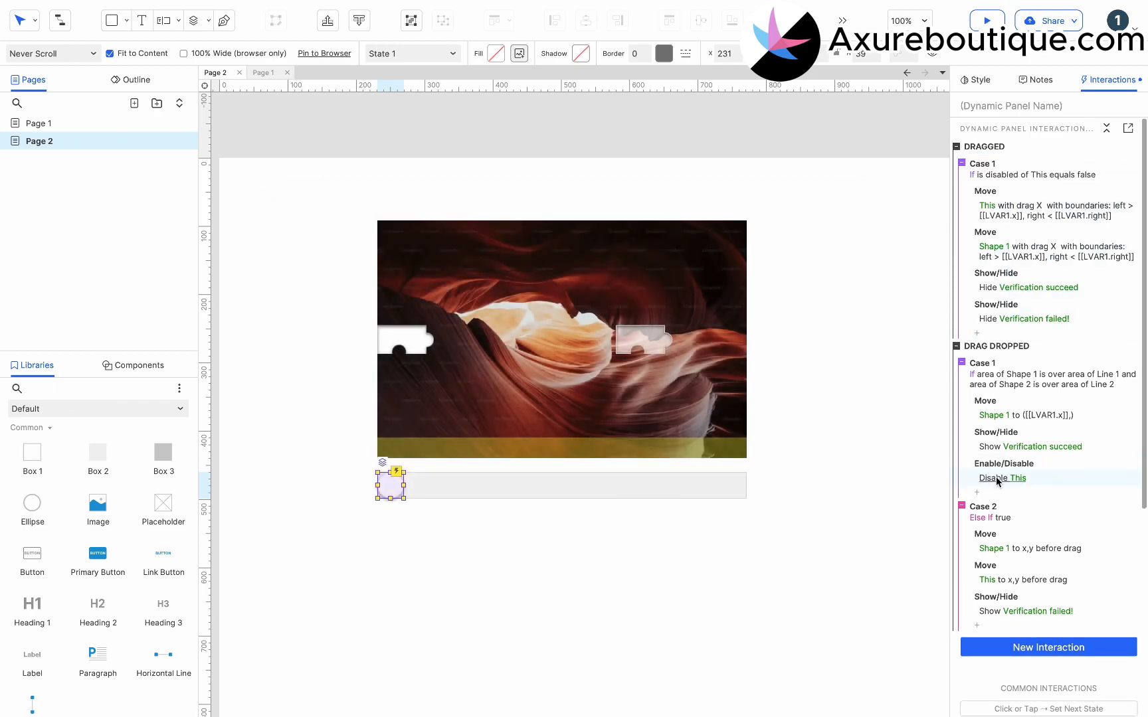
Step: Change the target of the Disable action in Case 1 of Drag Dropped to (Ellipse)
{"action": "left_click", "coordinate": [996, 478]}
{"action": "left_click", "coordinate": [1013, 518]}
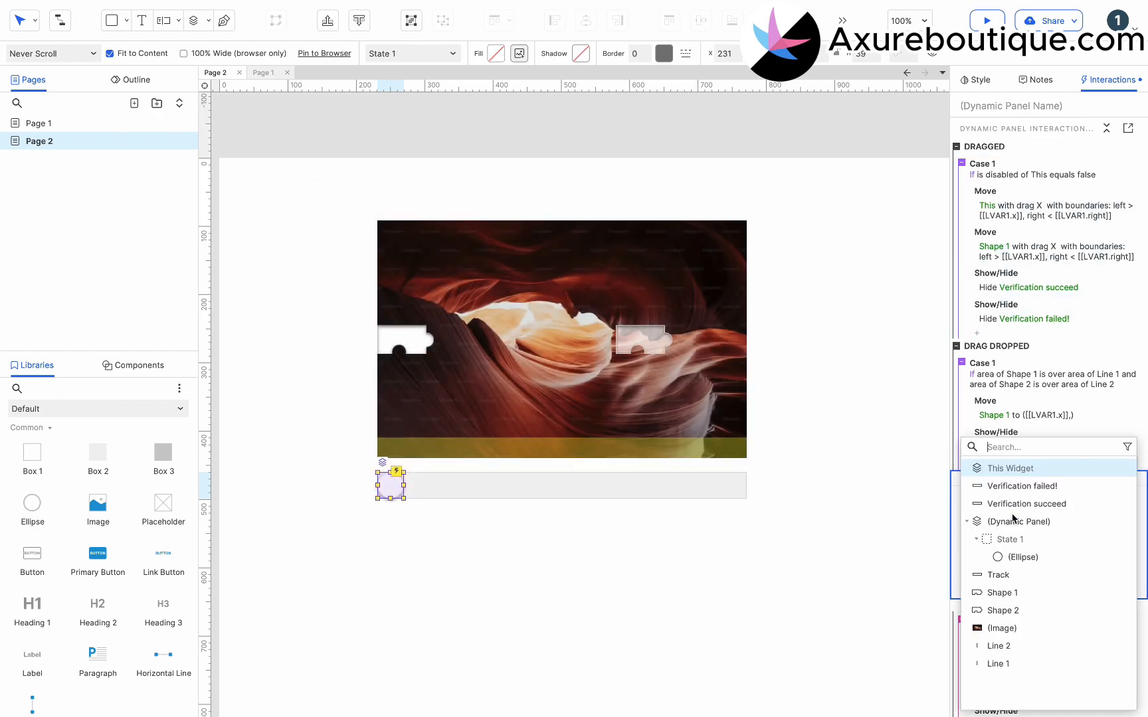
{"action": "left_click", "coordinate": [1020, 556]}
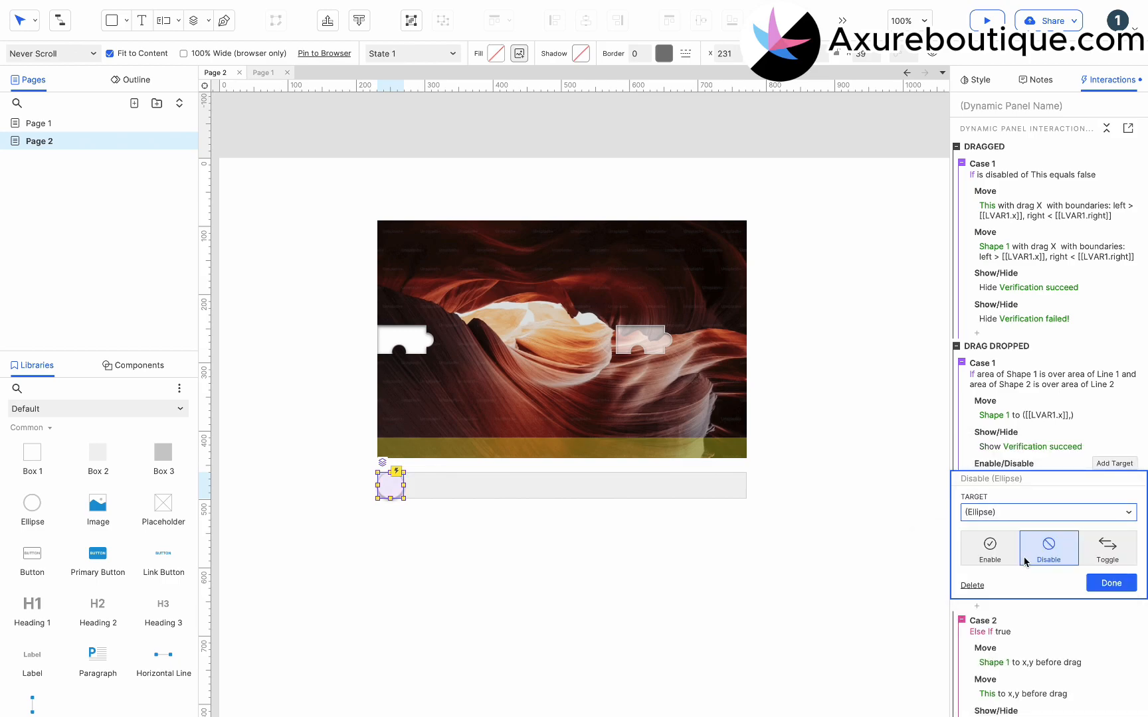
{"action": "left_click", "coordinate": [1108, 582]}
Step: Change the widget in the Dragged event's Case 1 condition to (Ellipse)
{"action": "left_click", "coordinate": [1030, 175]}
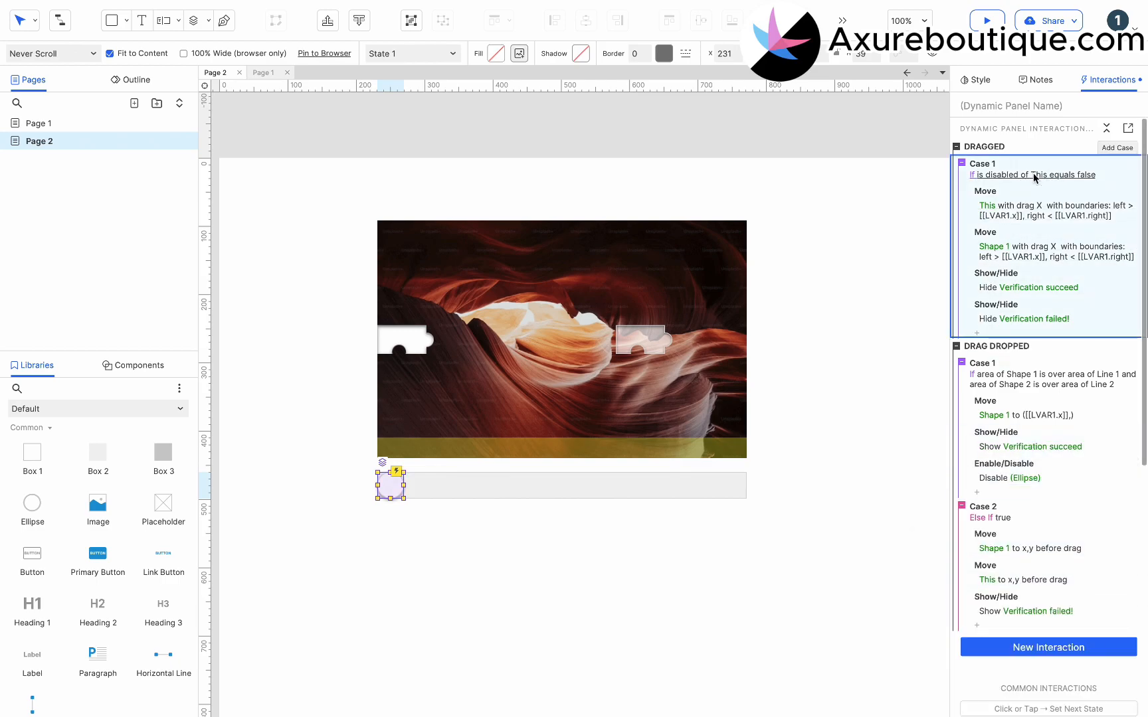
{"action": "left_click", "coordinate": [451, 285]}
{"action": "left_click", "coordinate": [471, 413]}
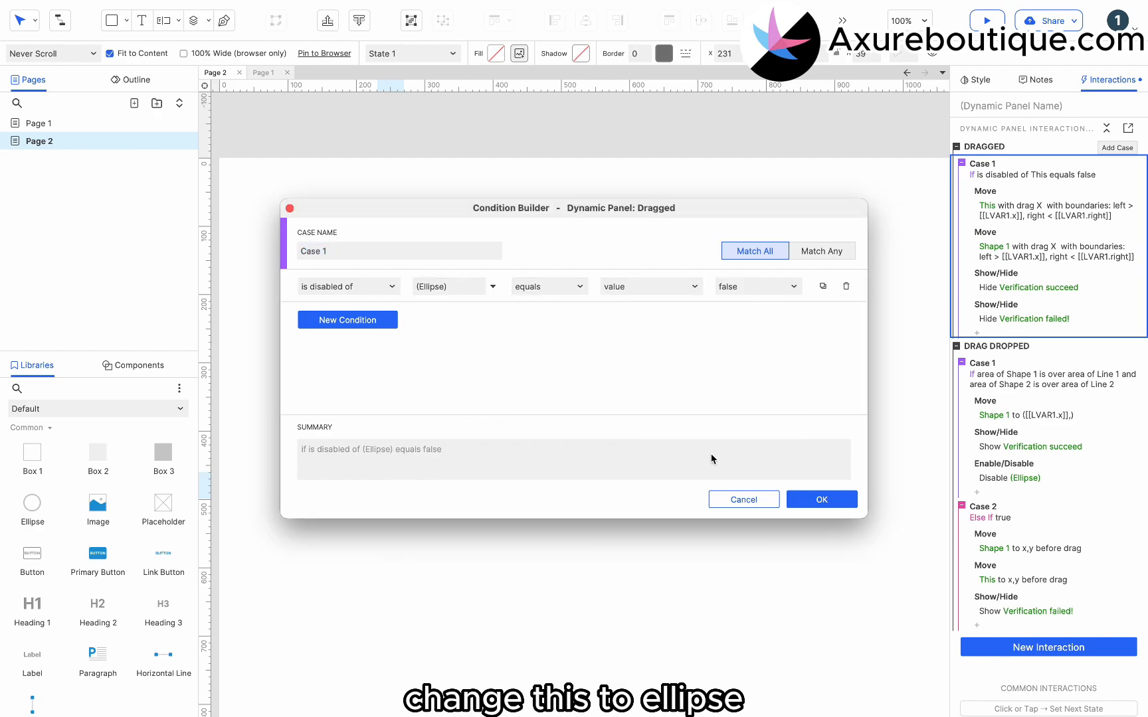
{"action": "left_click", "coordinate": [816, 499]}
Step: Preview the prototype in the browser and test the slider handle, releasing it at the target gap and, after reloading, short of it and at it again
{"action": "left_click", "coordinate": [987, 20]}
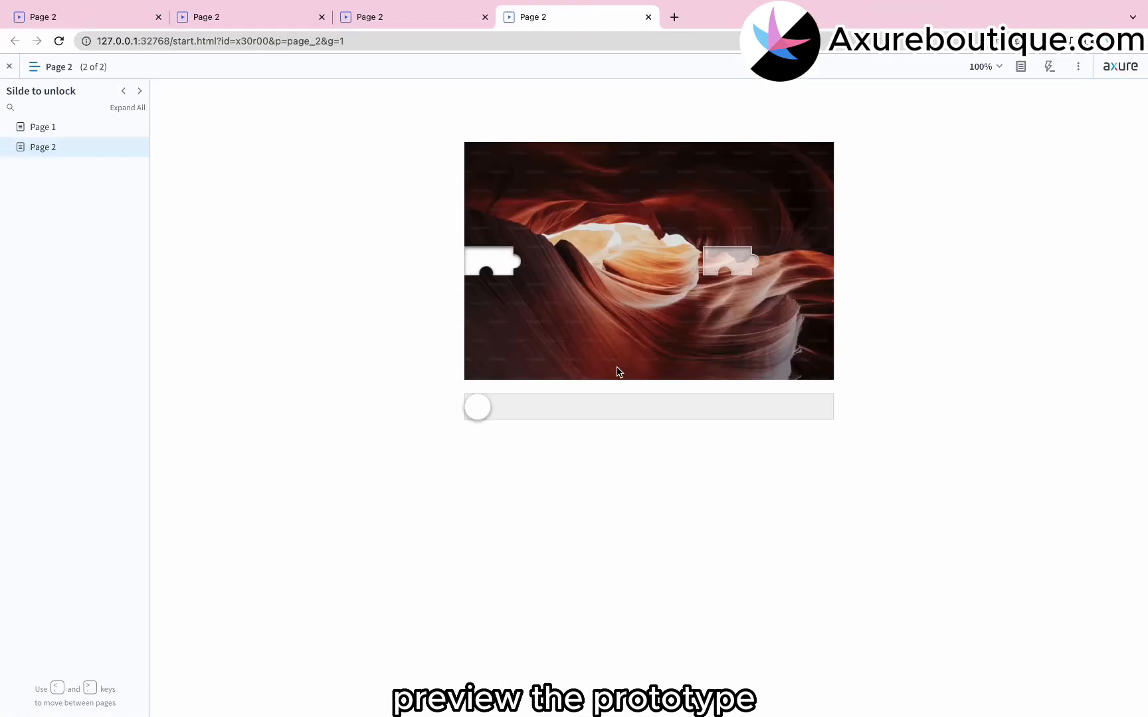
{"action": "left_click_drag", "start_coordinate": [478, 406], "coordinate": [725, 400]}
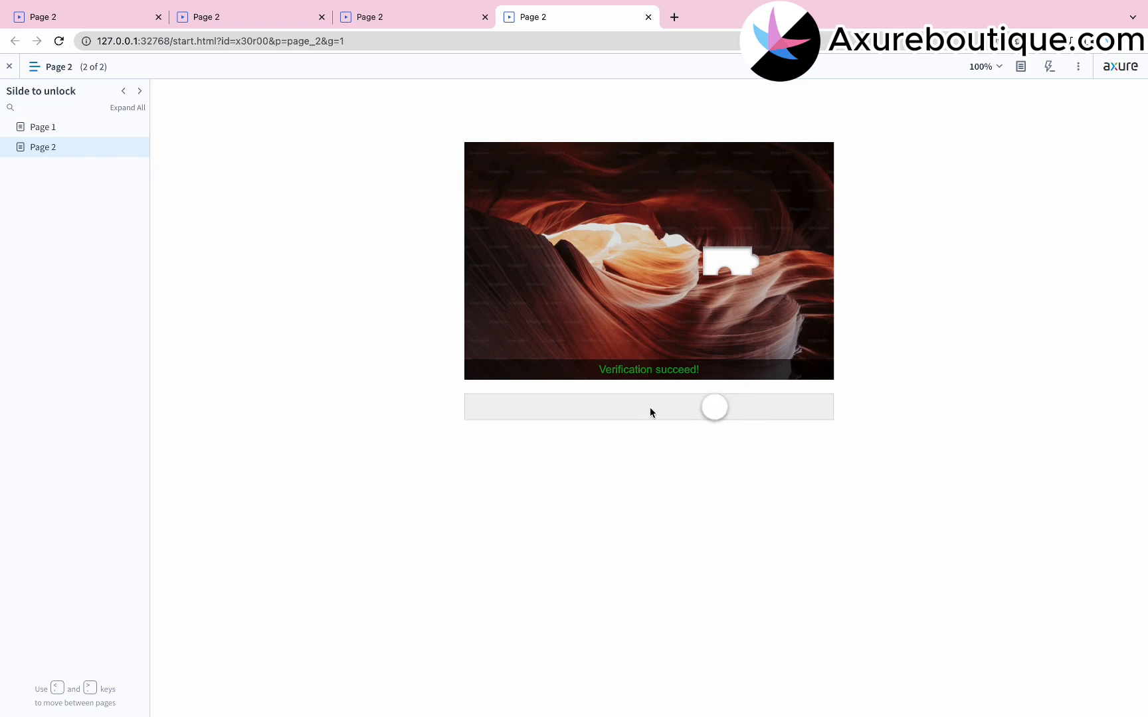
{"action": "key", "text": "F5"}
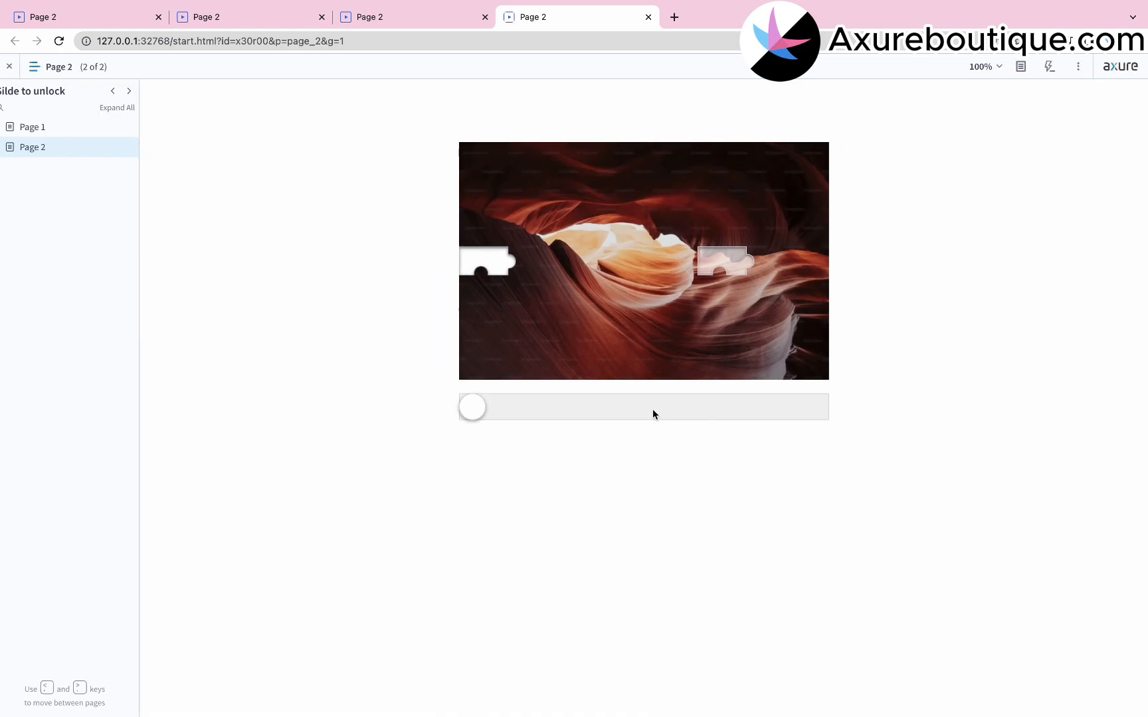
{"action": "left_click_drag", "start_coordinate": [477, 406], "coordinate": [653, 407]}
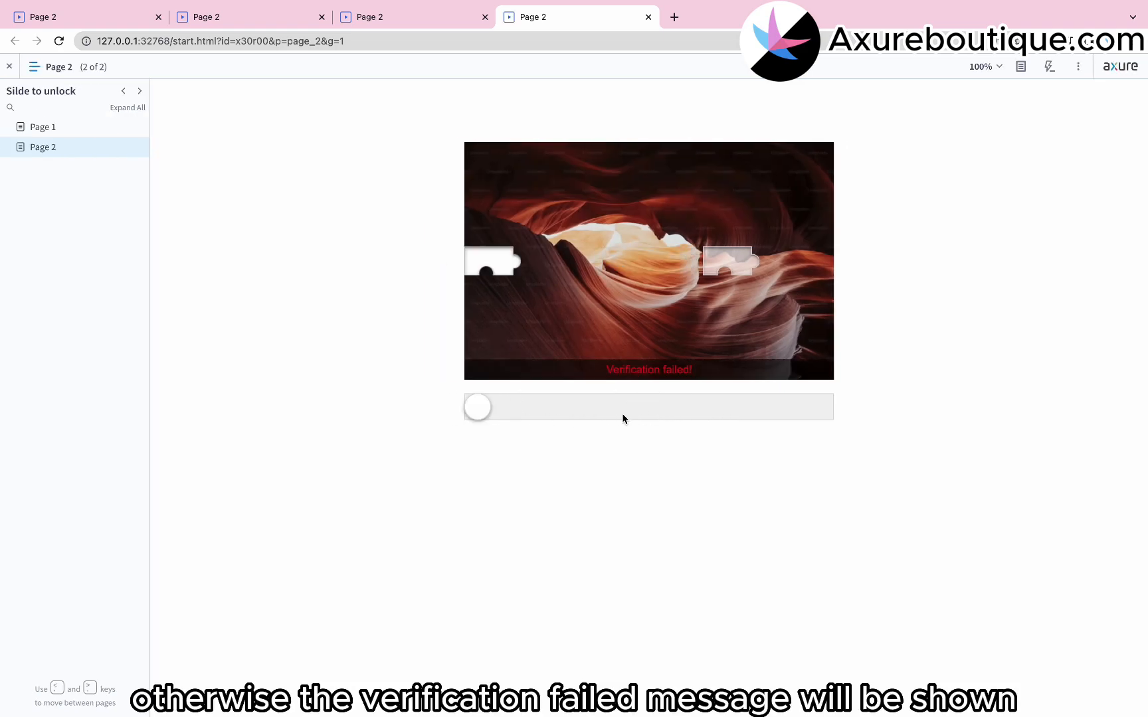
{"action": "left_click_drag", "start_coordinate": [482, 407], "coordinate": [722, 405]}
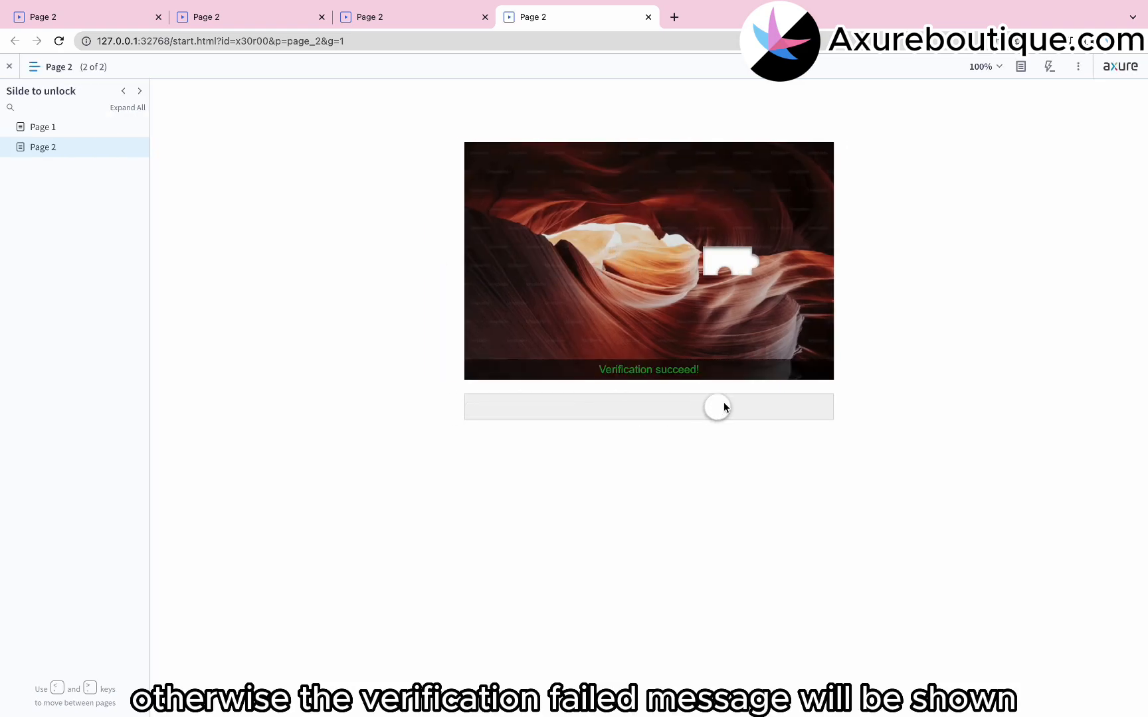